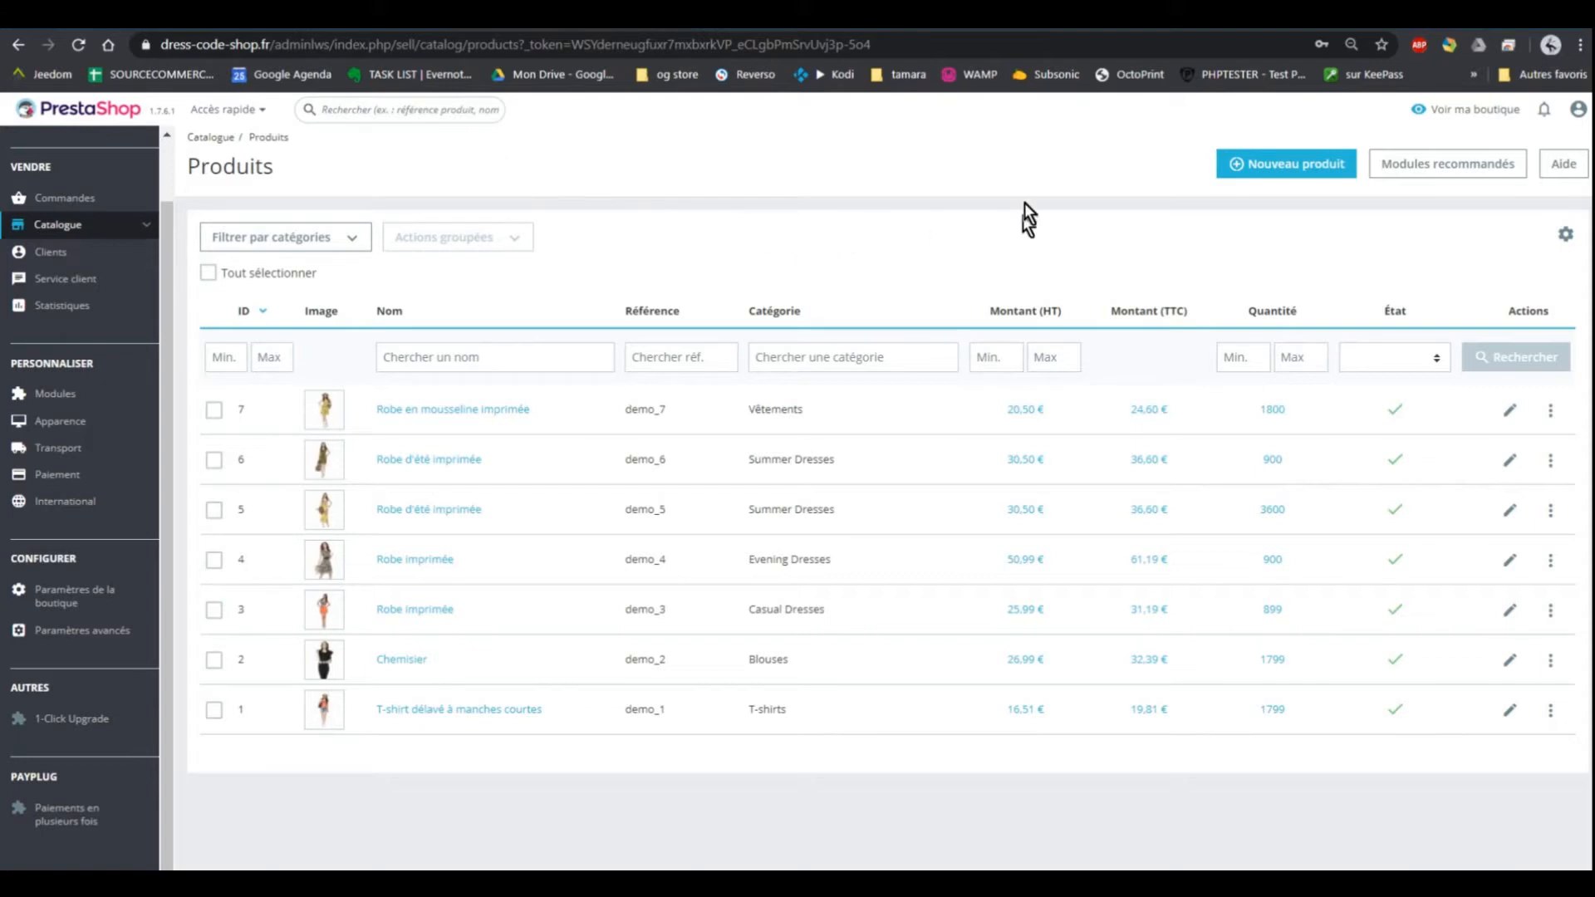
- Open the catalogue's product list from the dashboard and start a new product
click(80, 121)
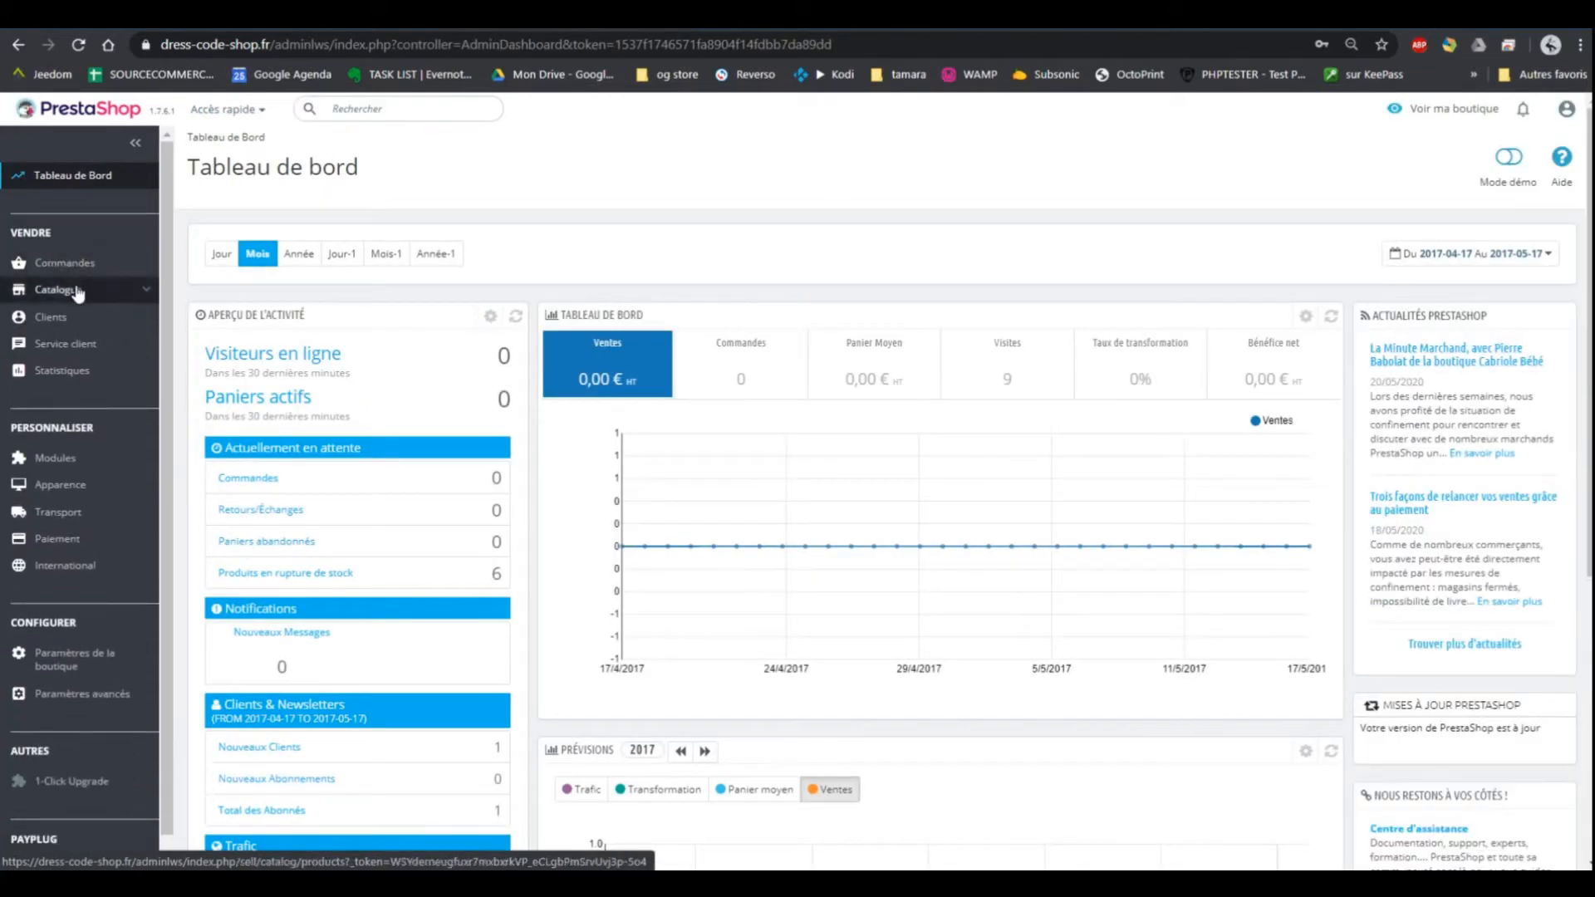
mouse_move(79, 297)
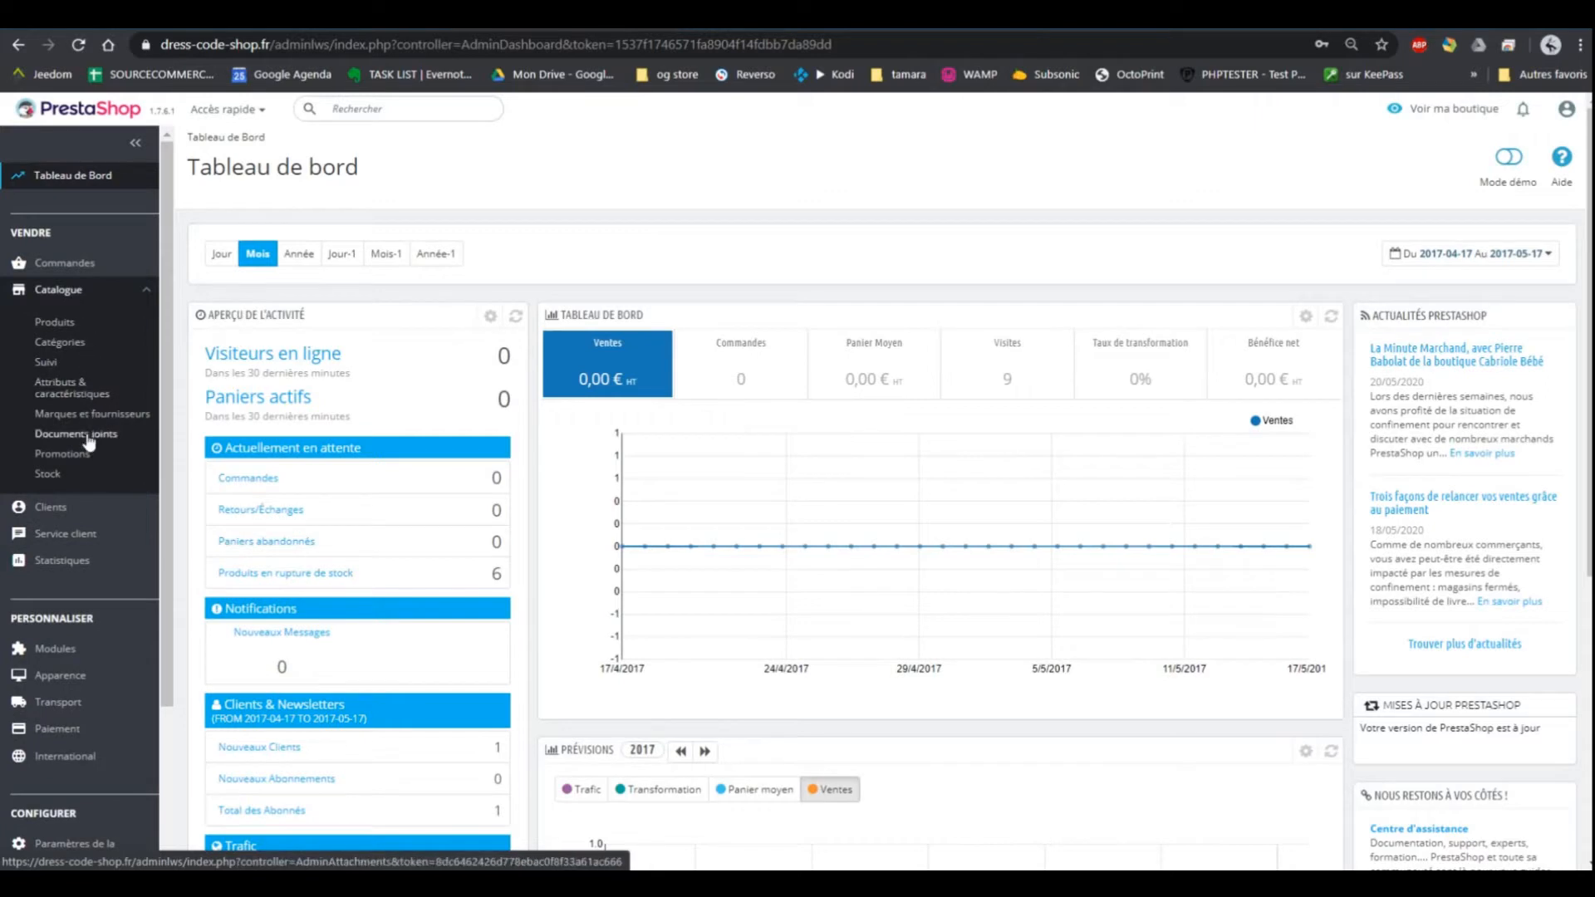
click(67, 324)
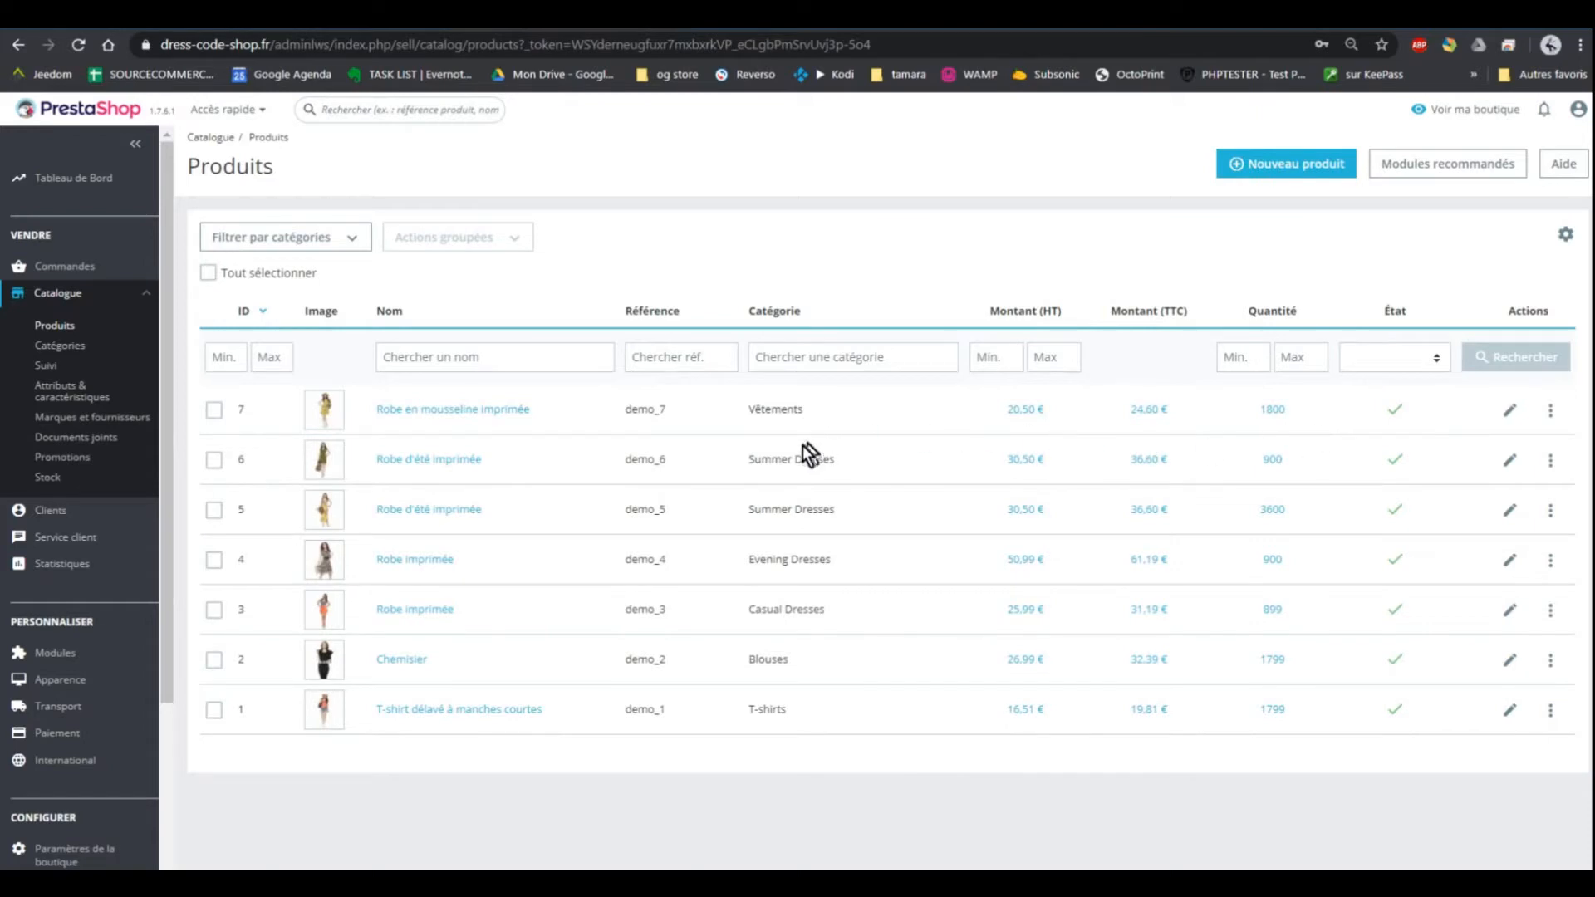
click(1261, 171)
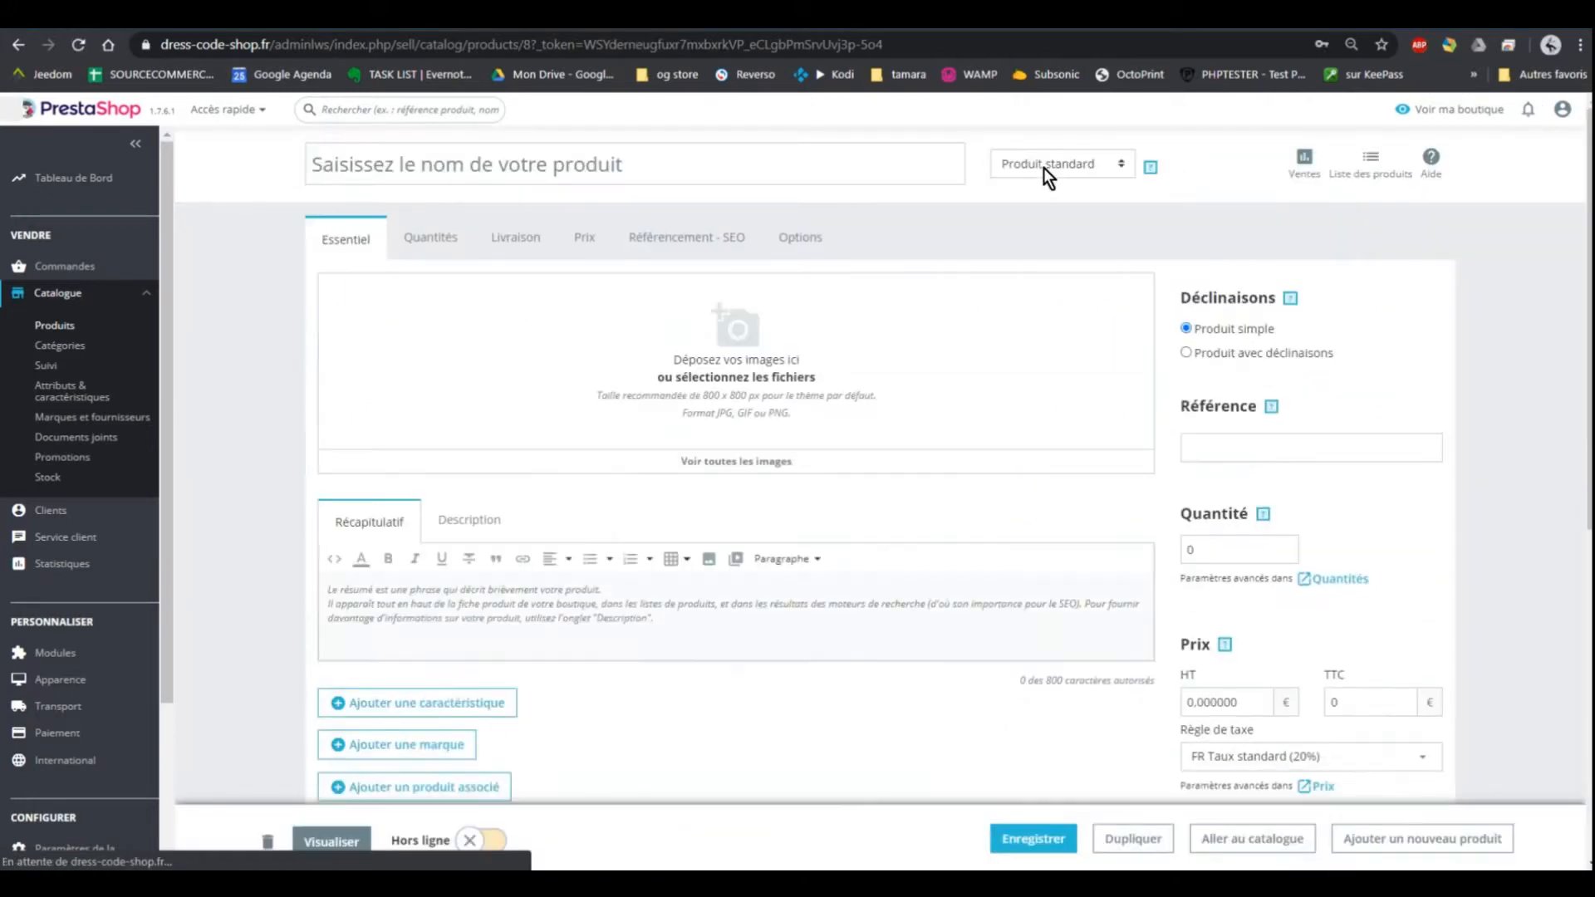
- Name the new product "Articles T shirt Test"
click(449, 165)
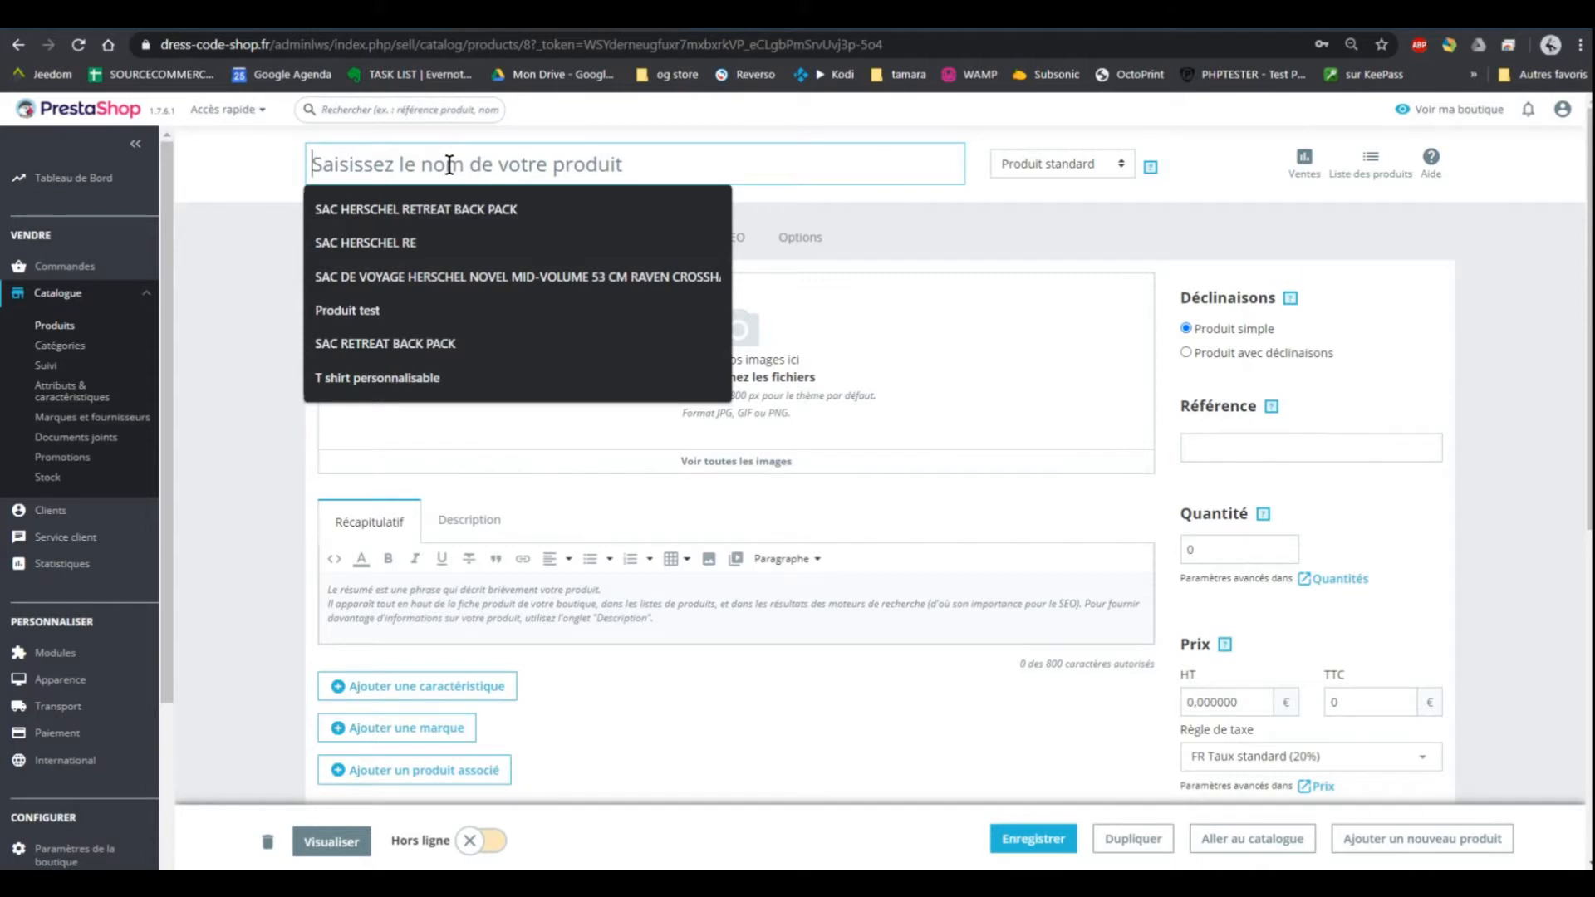
text(Articles)
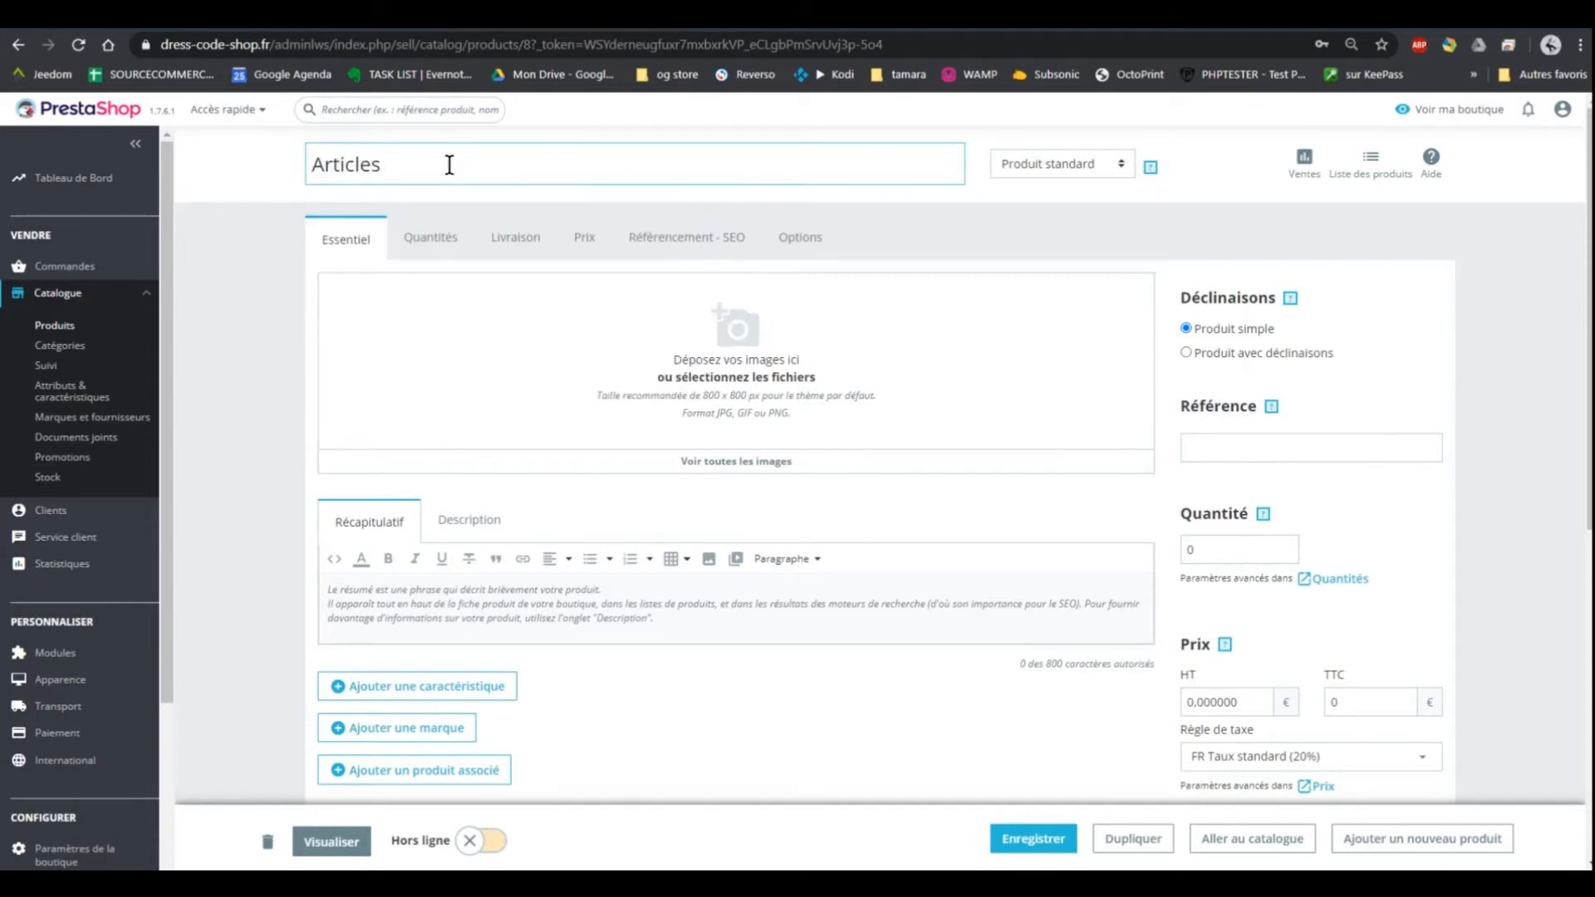
text( T shirt Test)
click(432, 356)
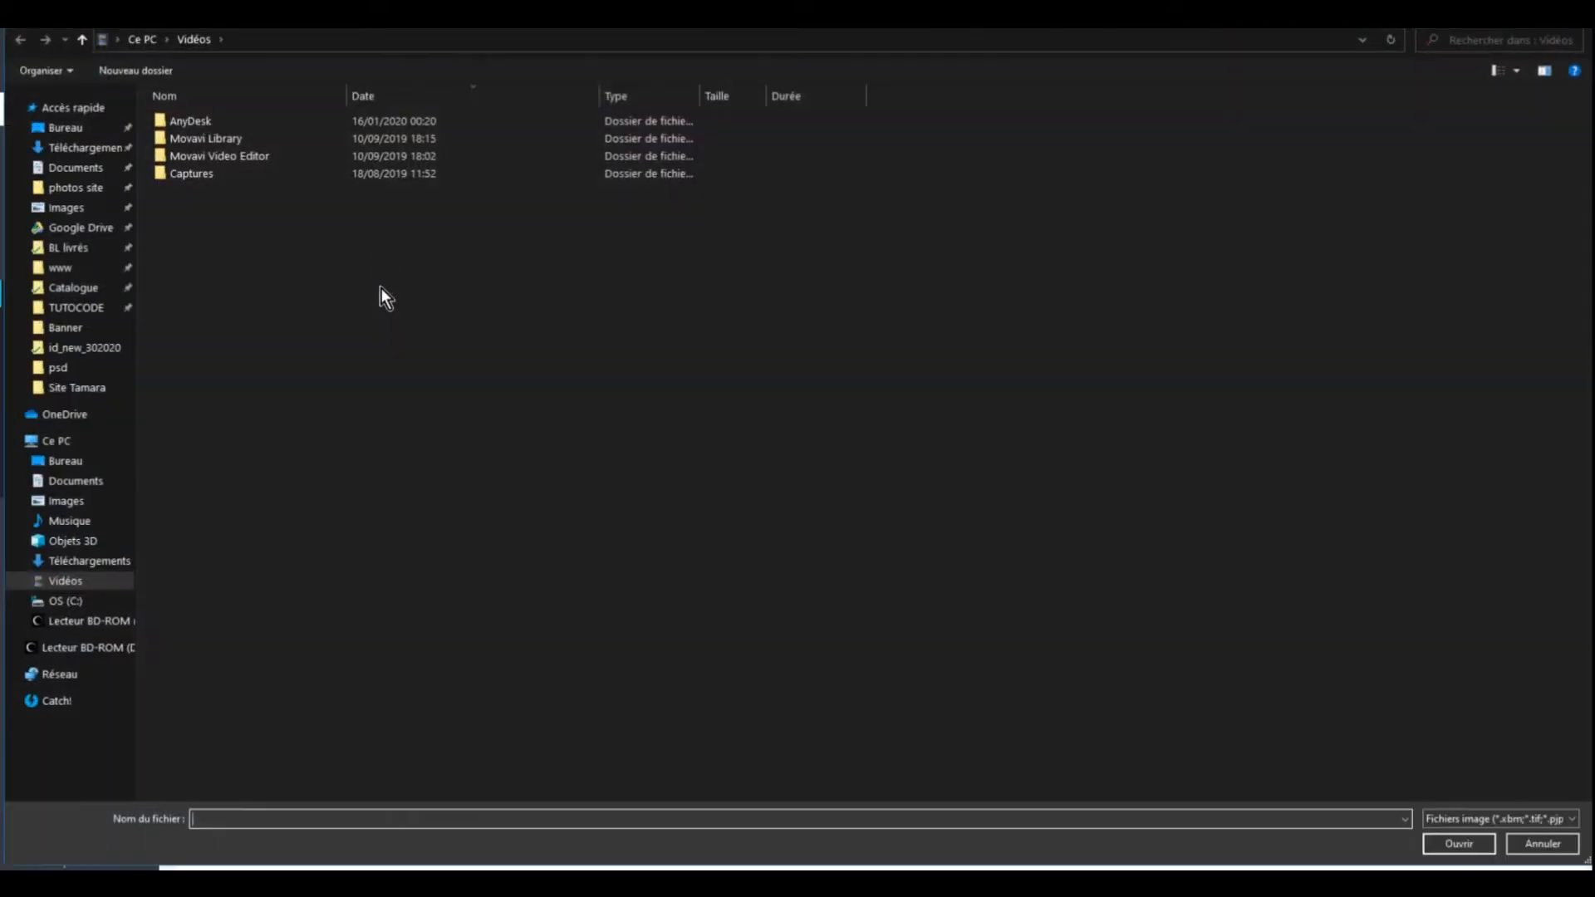
click(1542, 843)
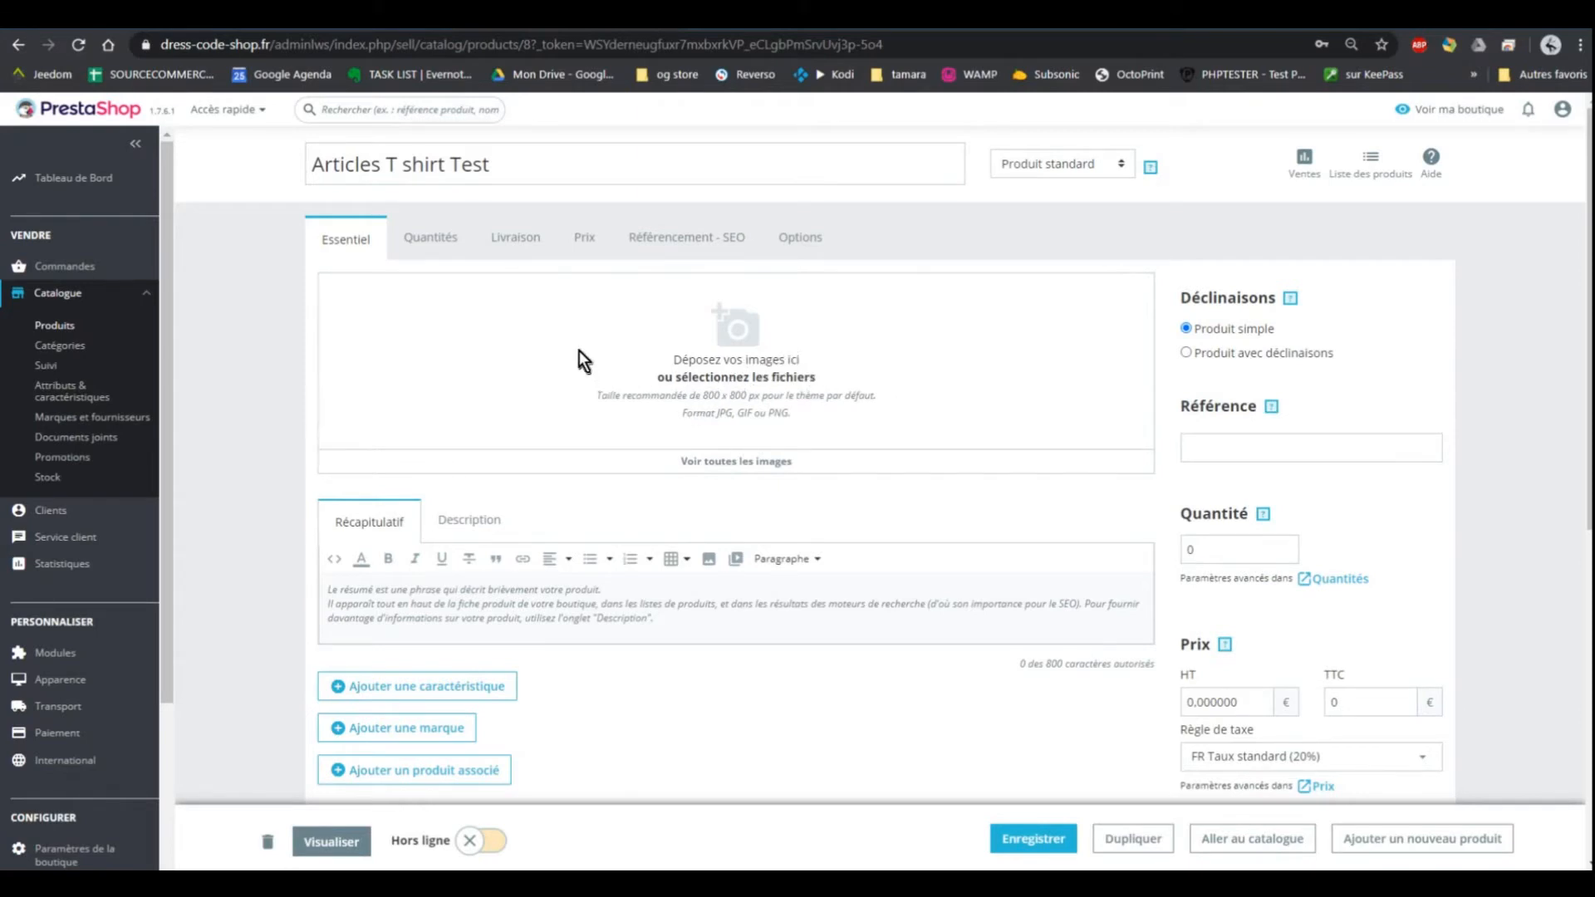
scroll(557, 358, down, 3)
scroll(550, 379, up, 3)
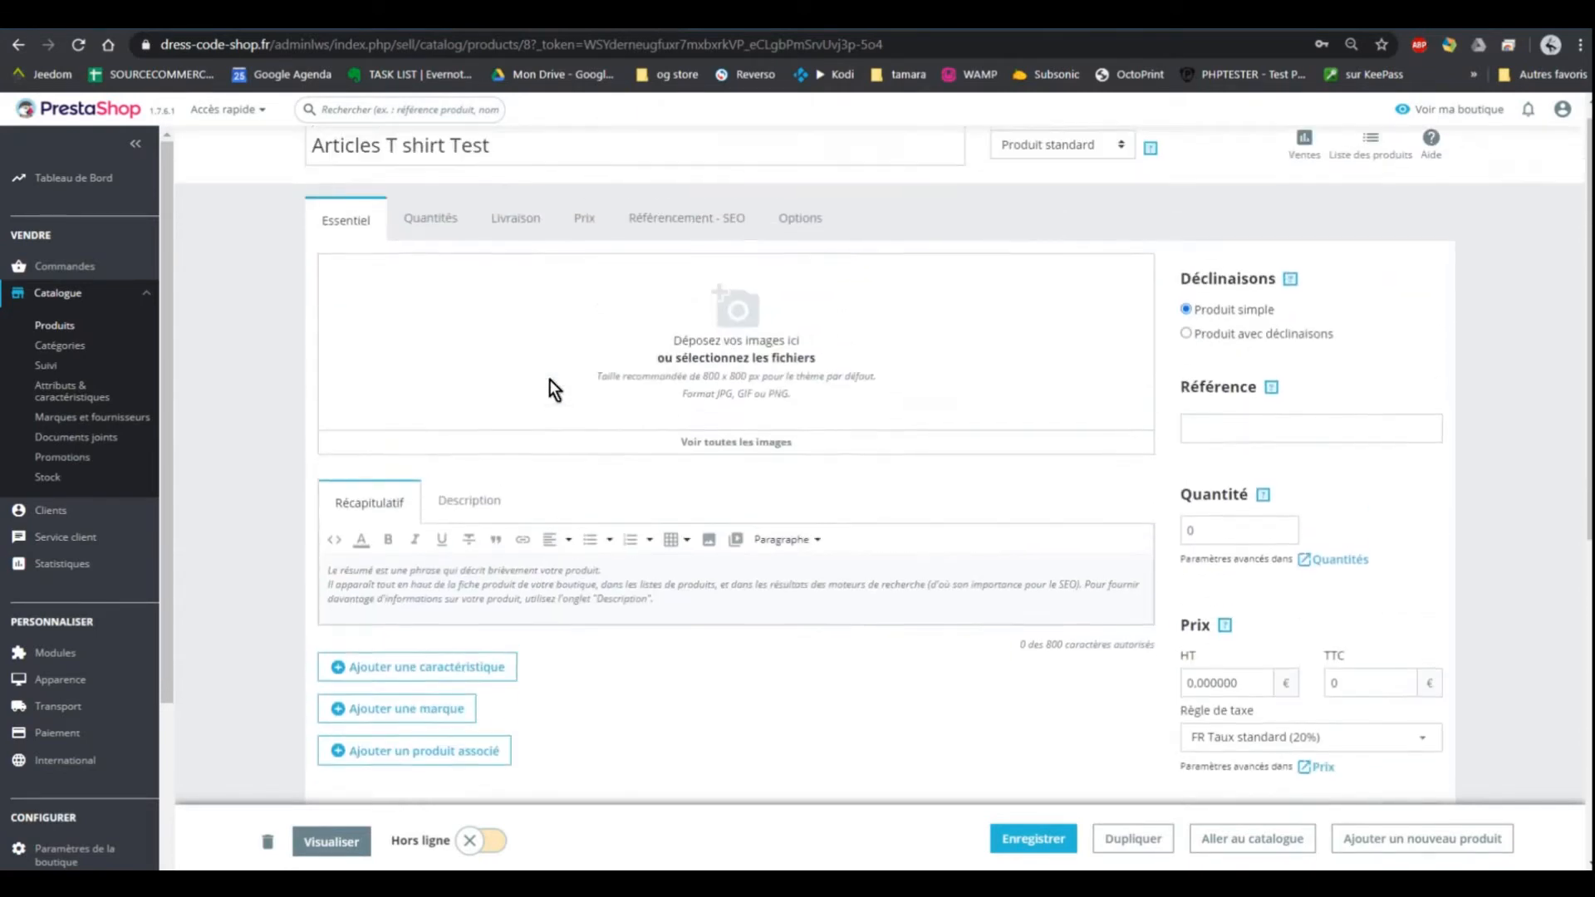
- Upload sub1A.jpg and lpf.JPG from the Site Tamara folder as product images
click(565, 347)
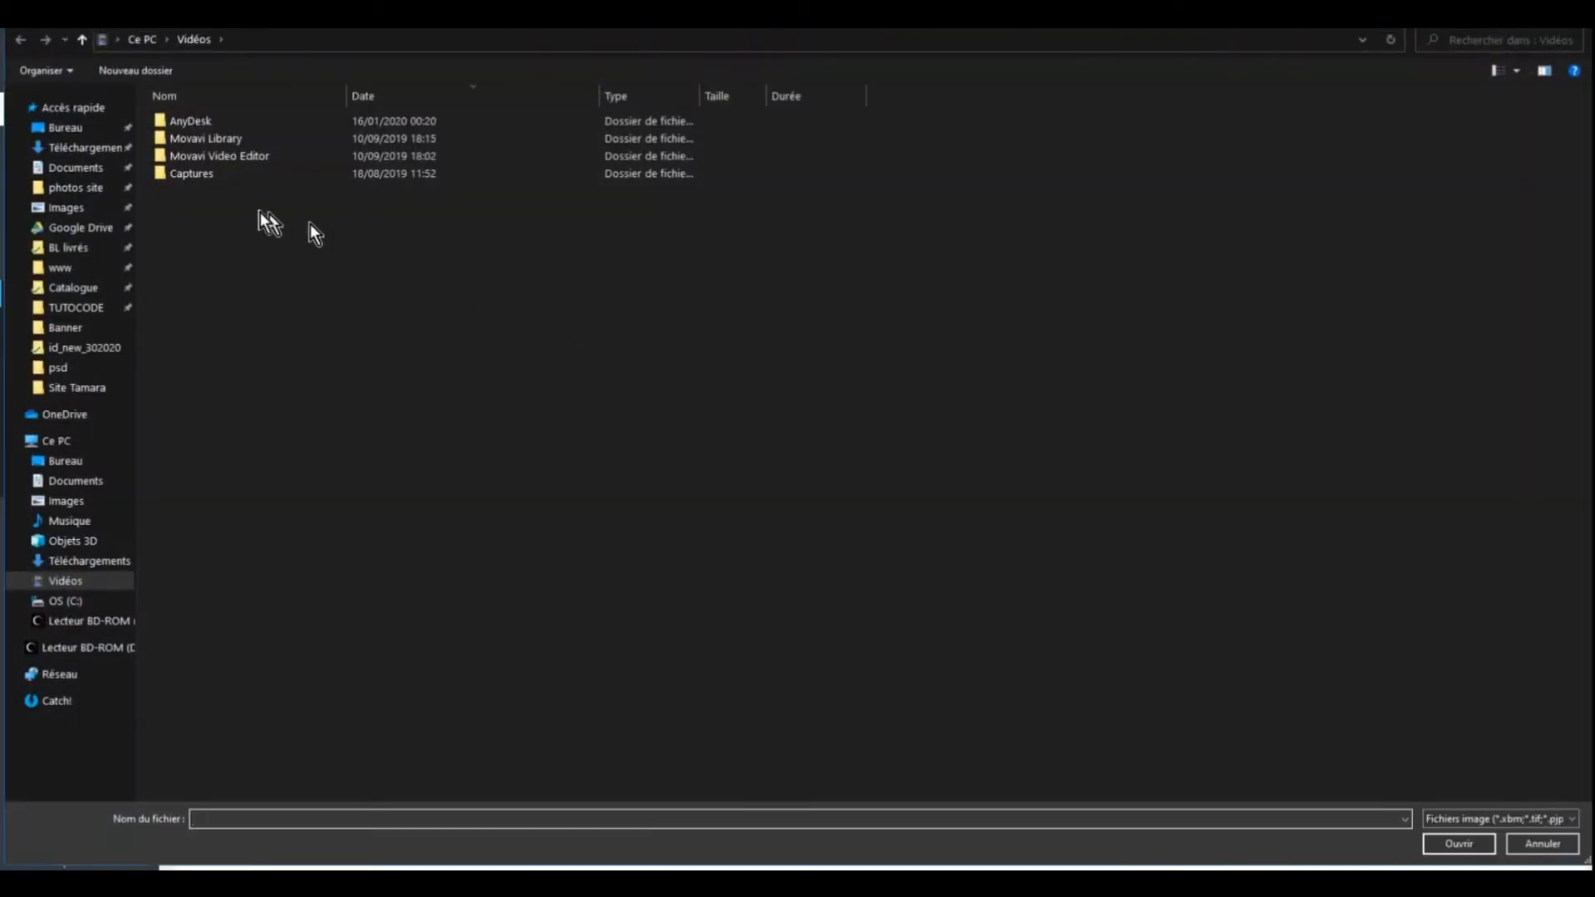
click(105, 191)
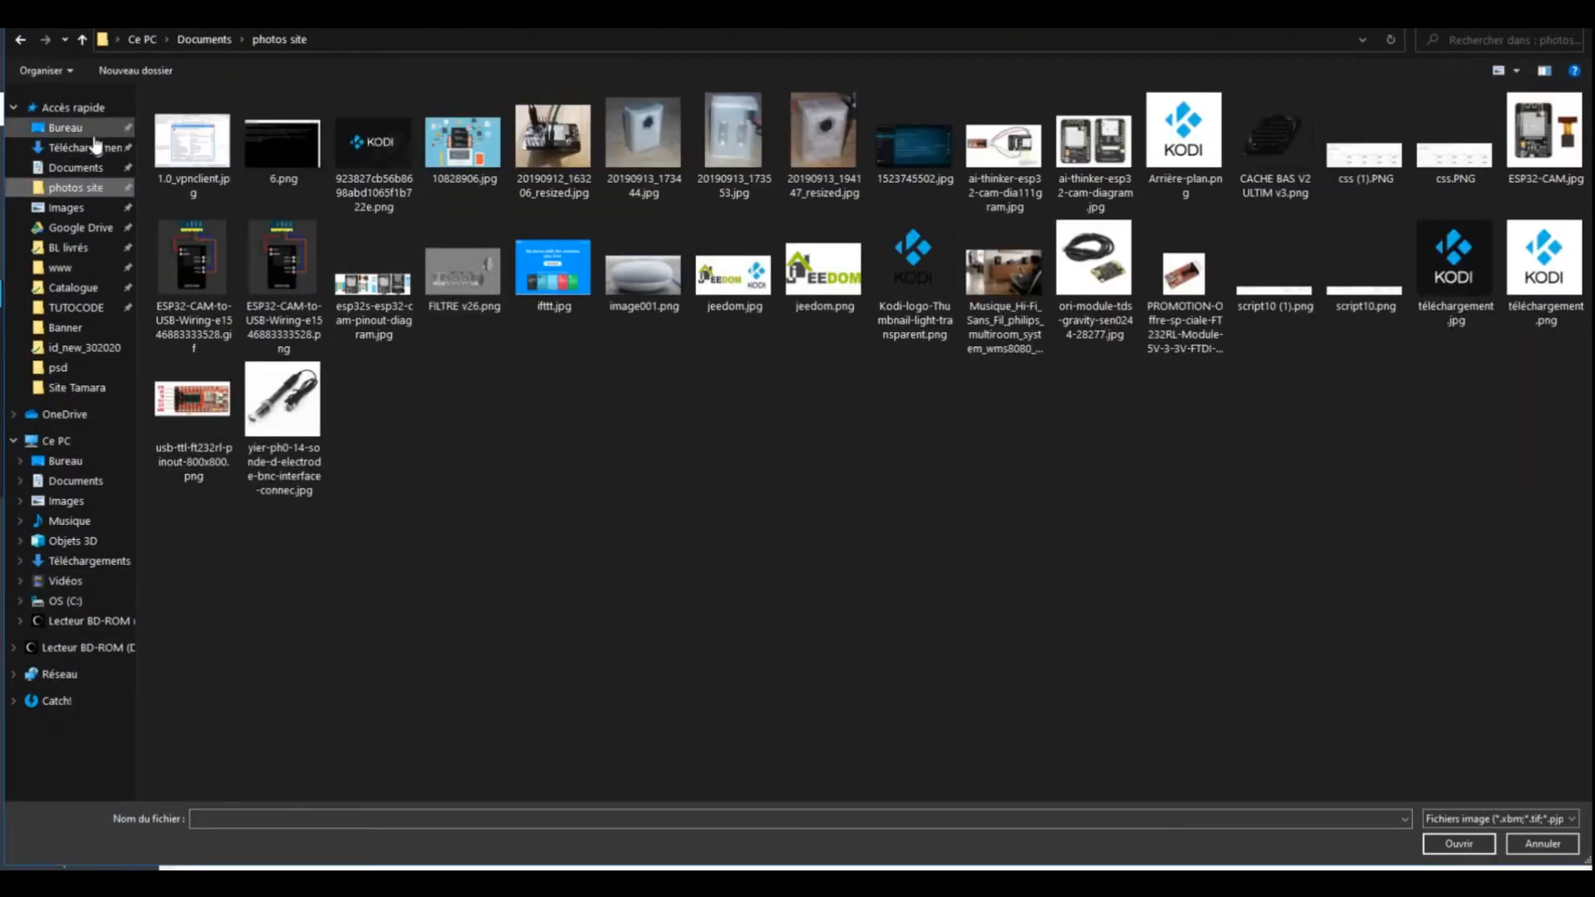
click(66, 127)
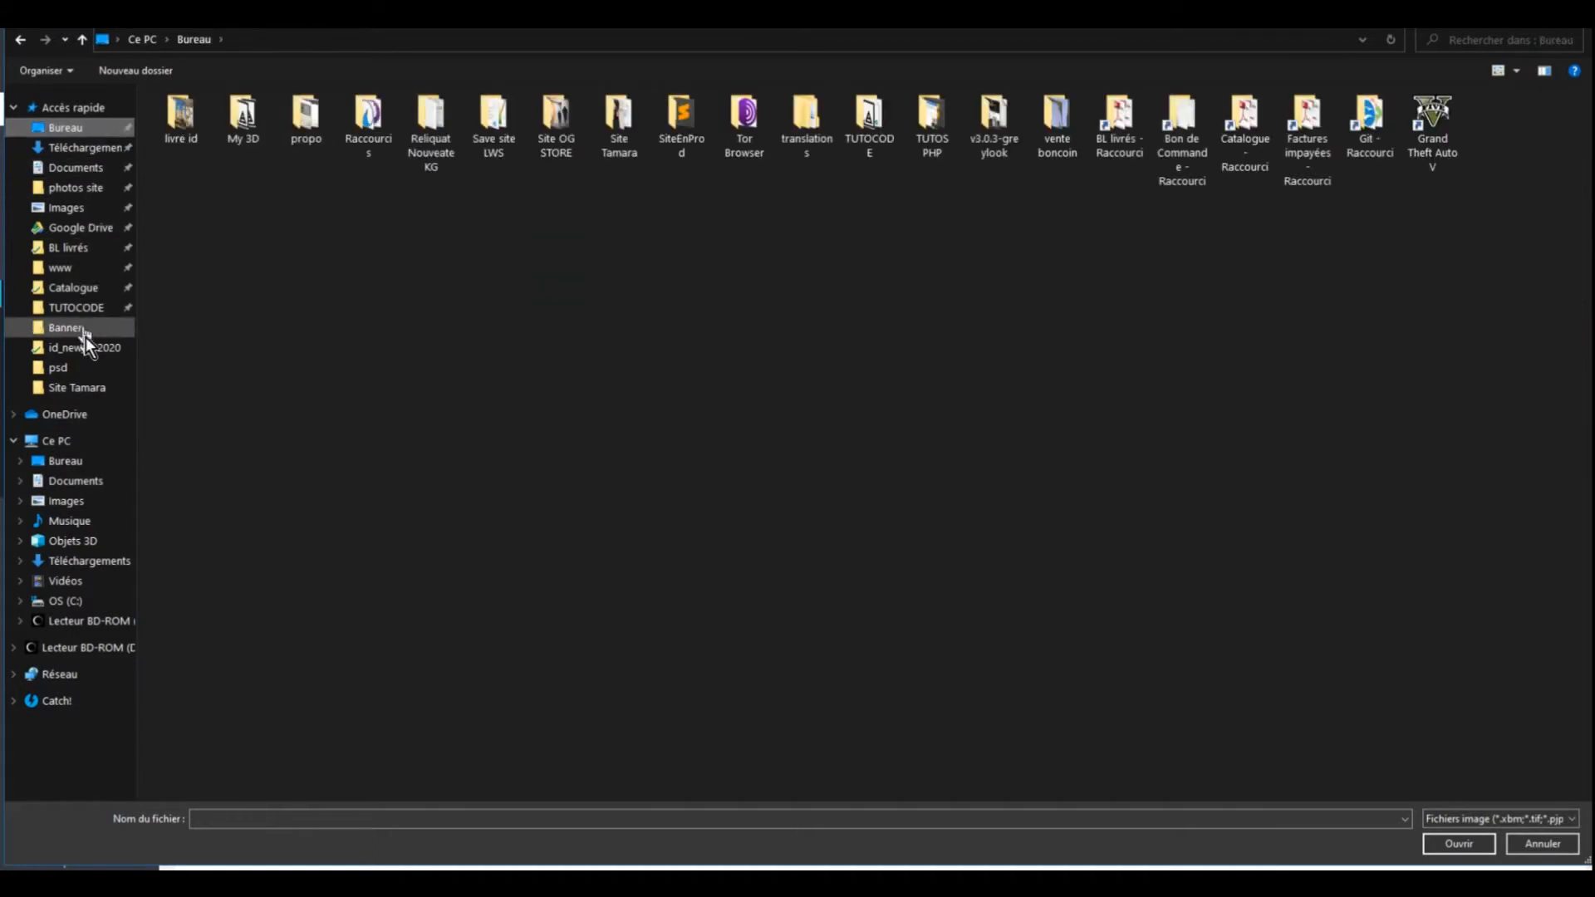
click(84, 387)
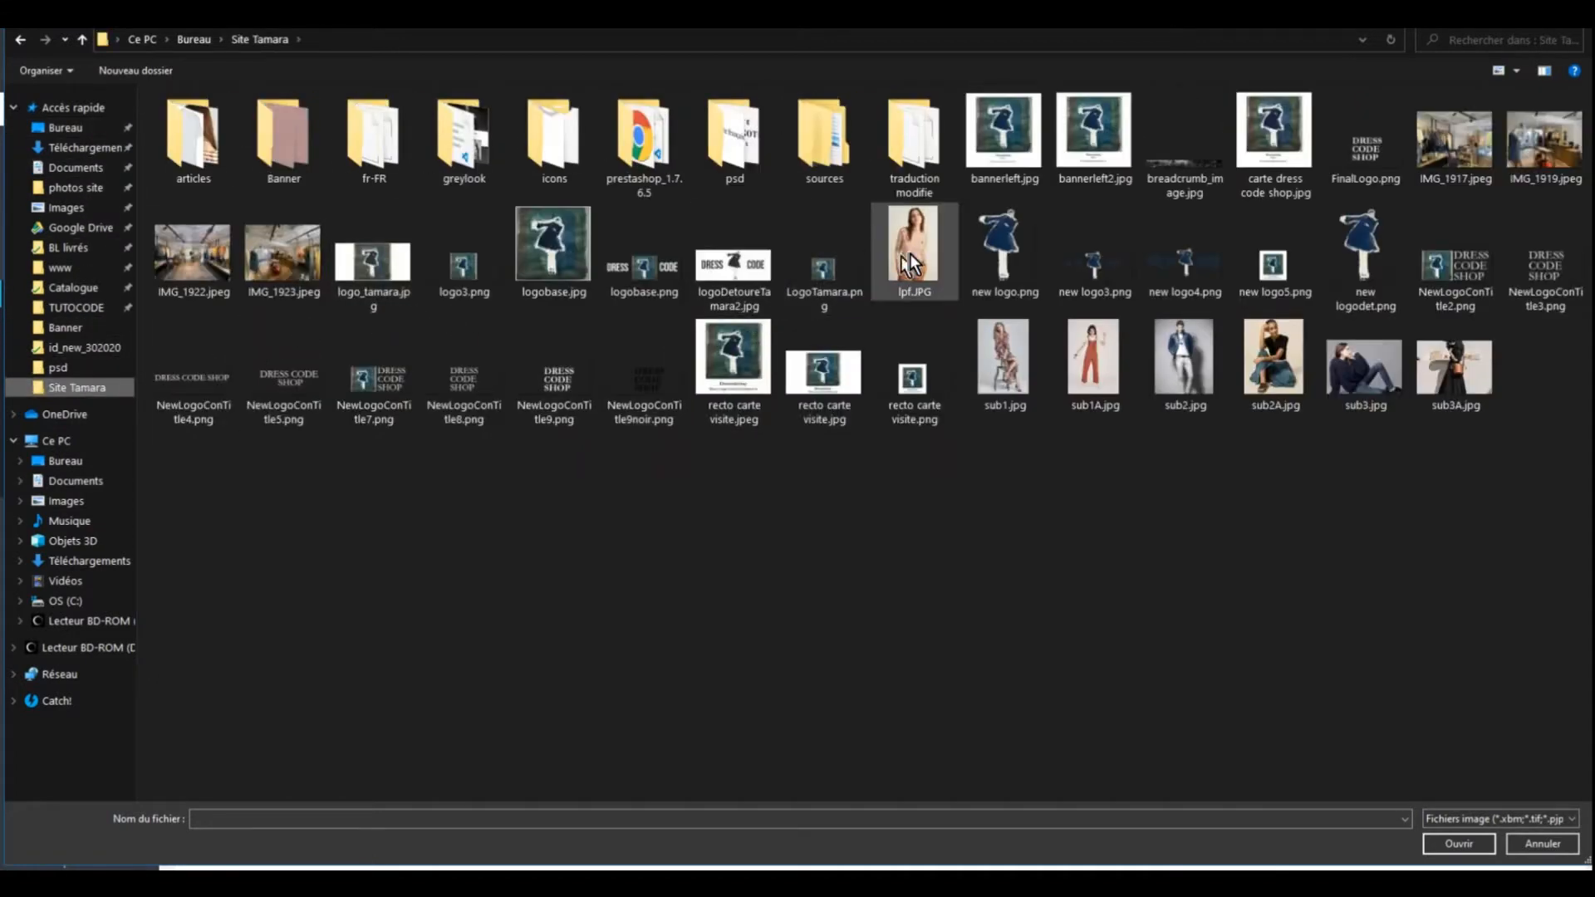
click(1073, 350)
double_click(1073, 350)
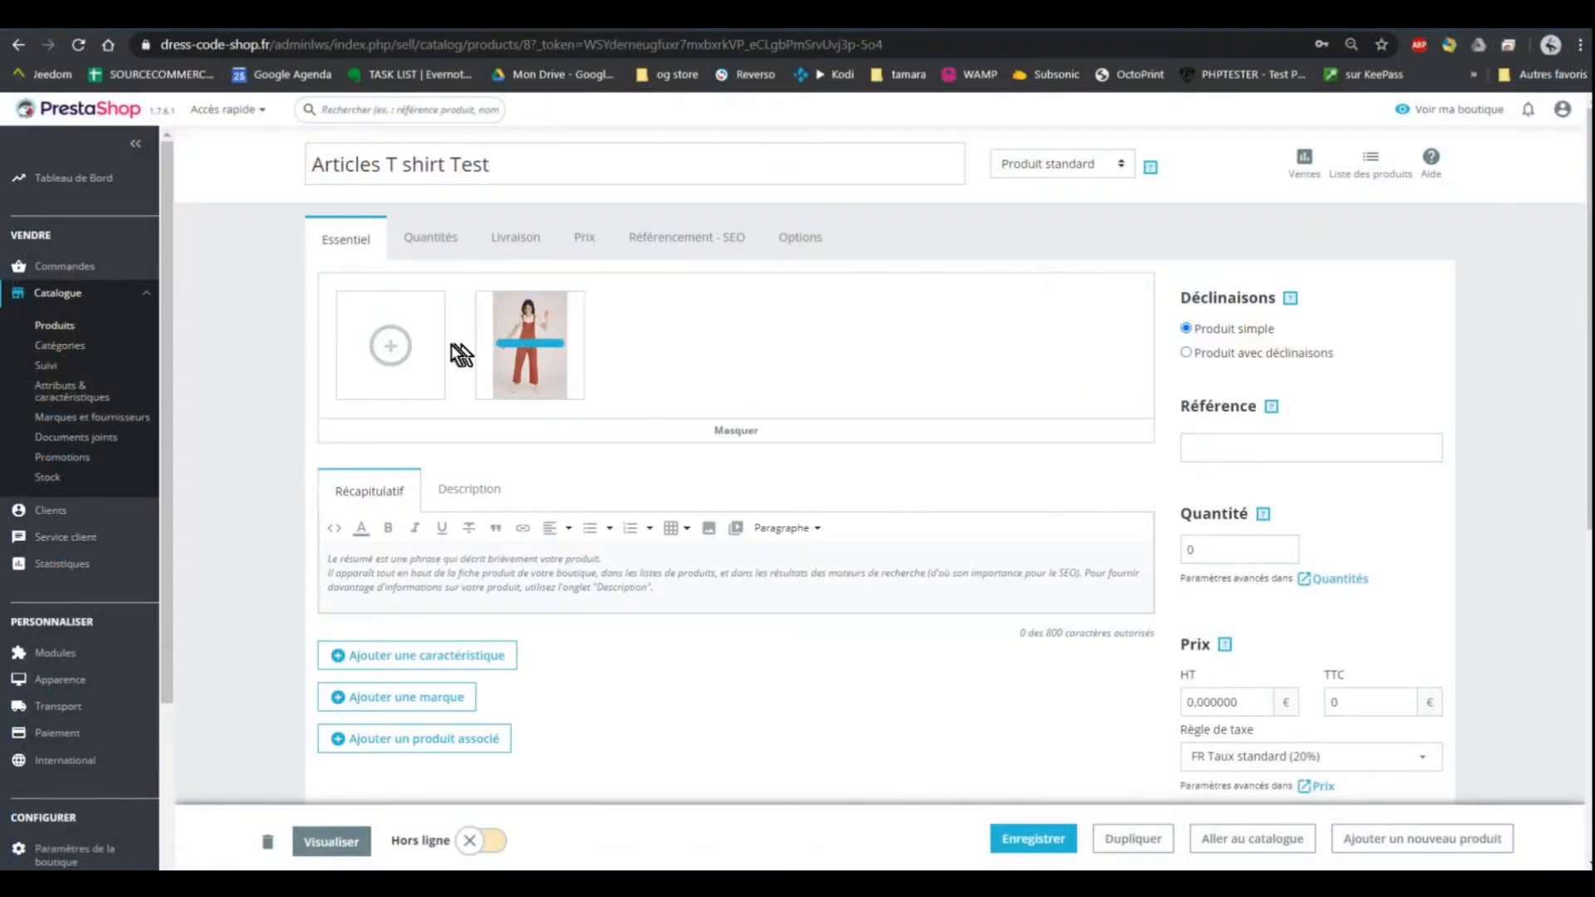
click(417, 339)
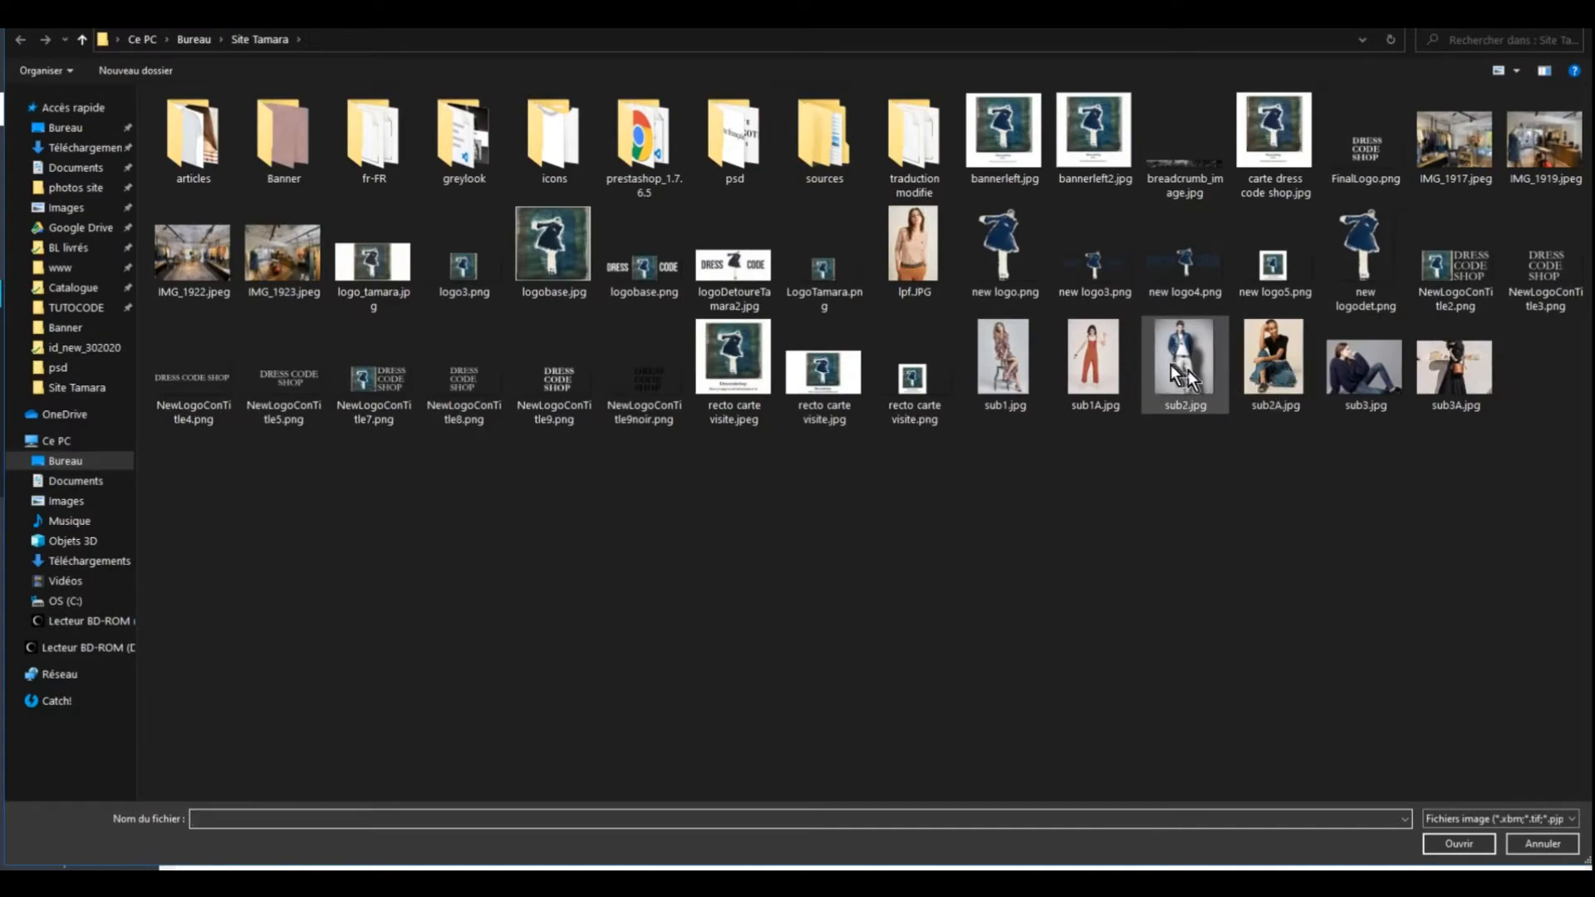
double_click(910, 254)
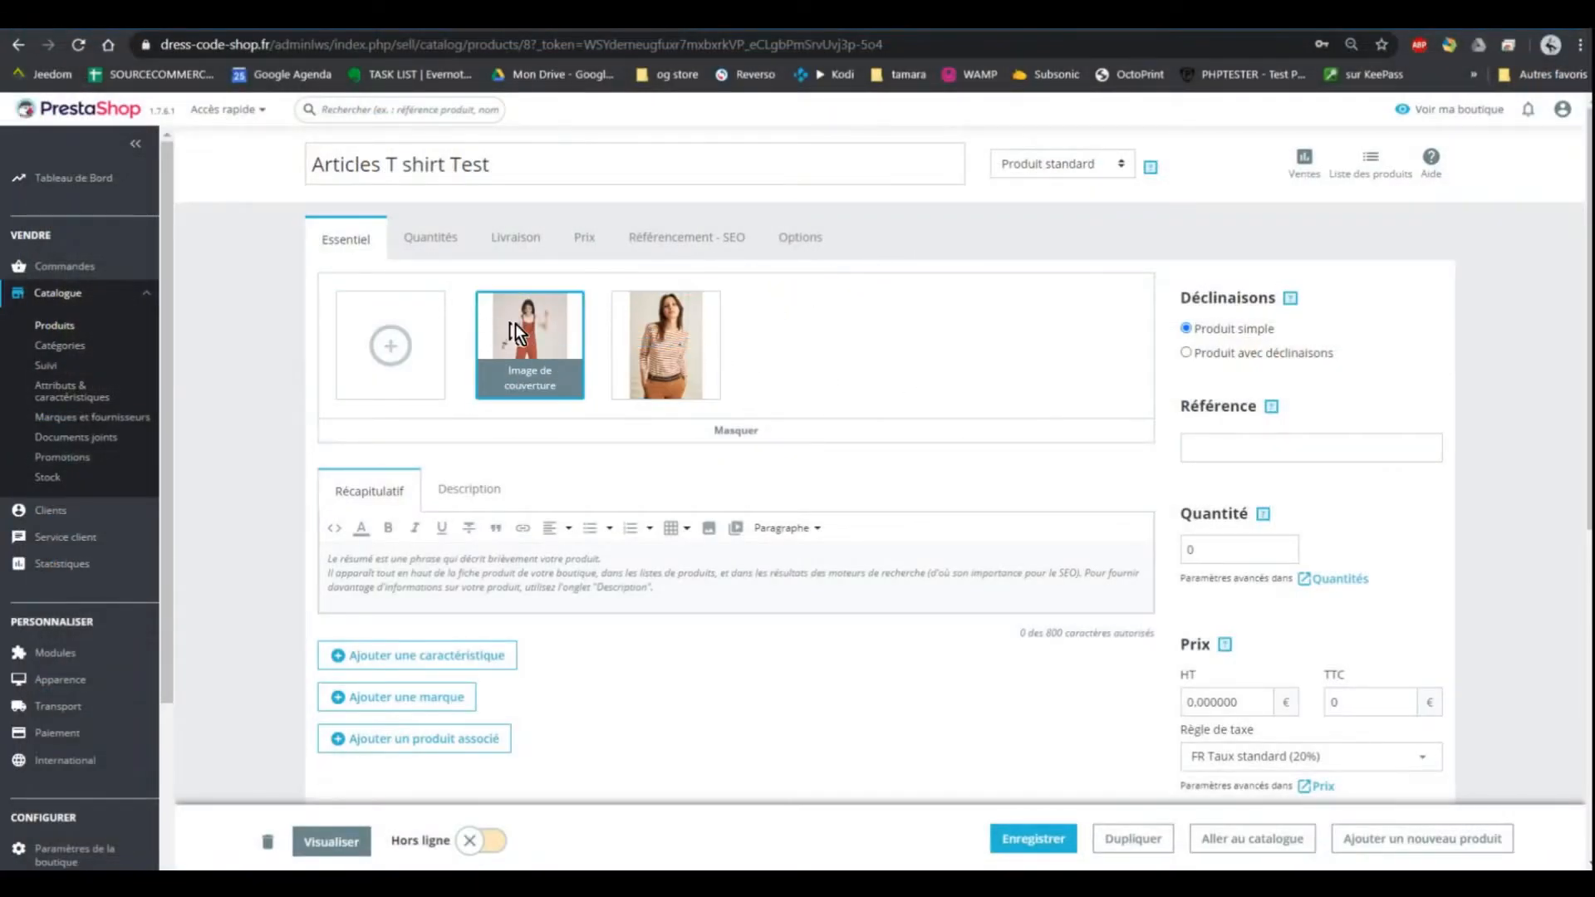
- Save the patterned blouse photo as the product's cover image and move it ahead of the red dungarees photo
click(669, 335)
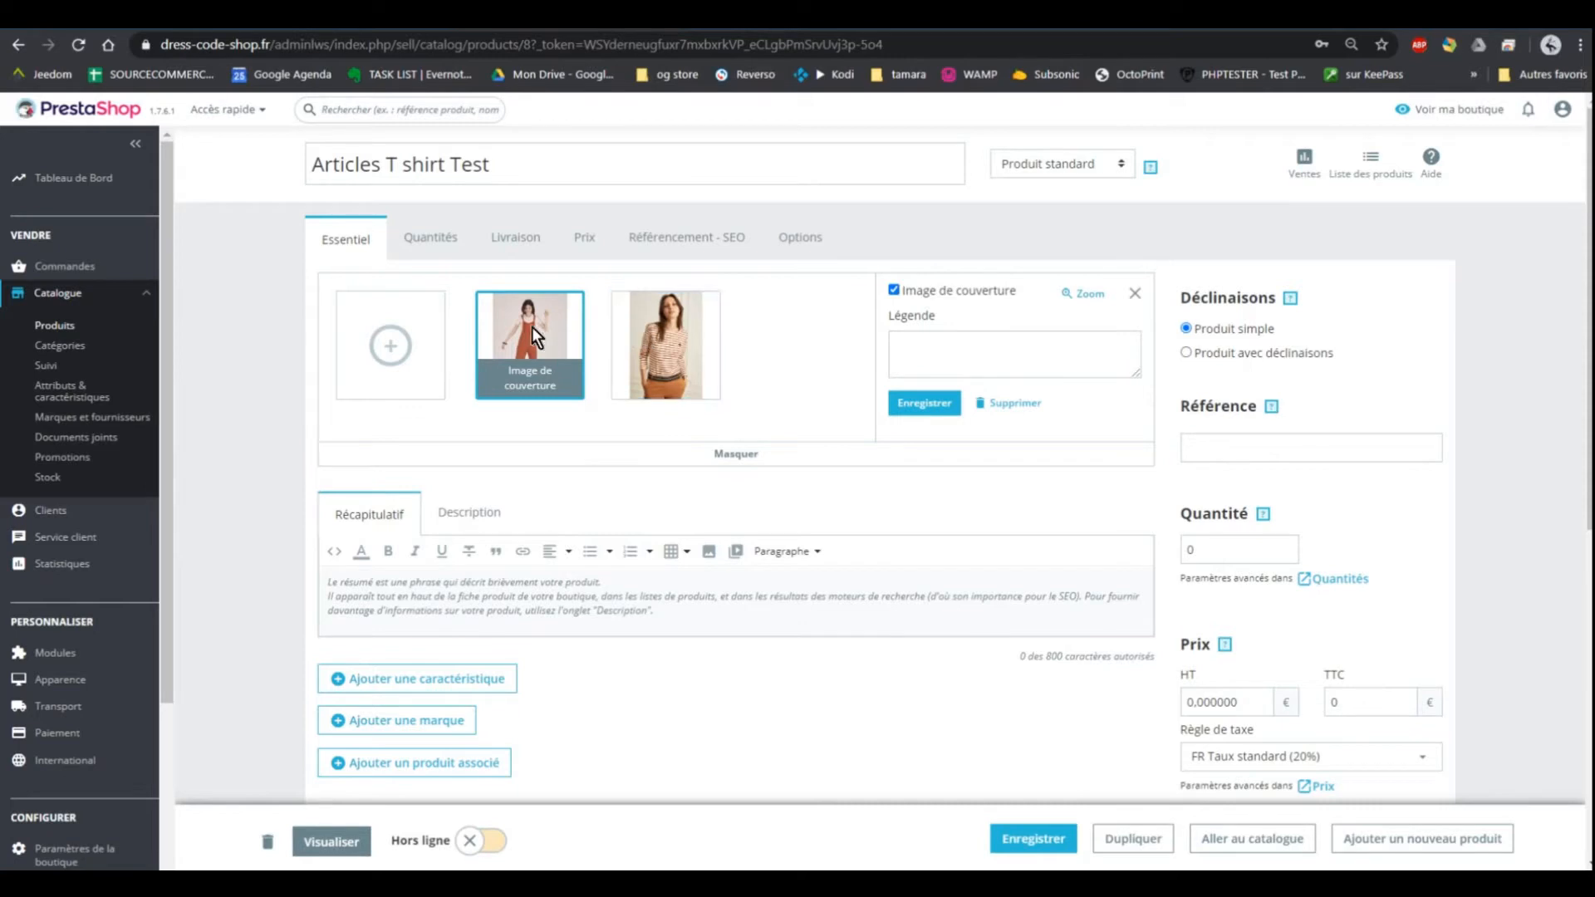
click(907, 294)
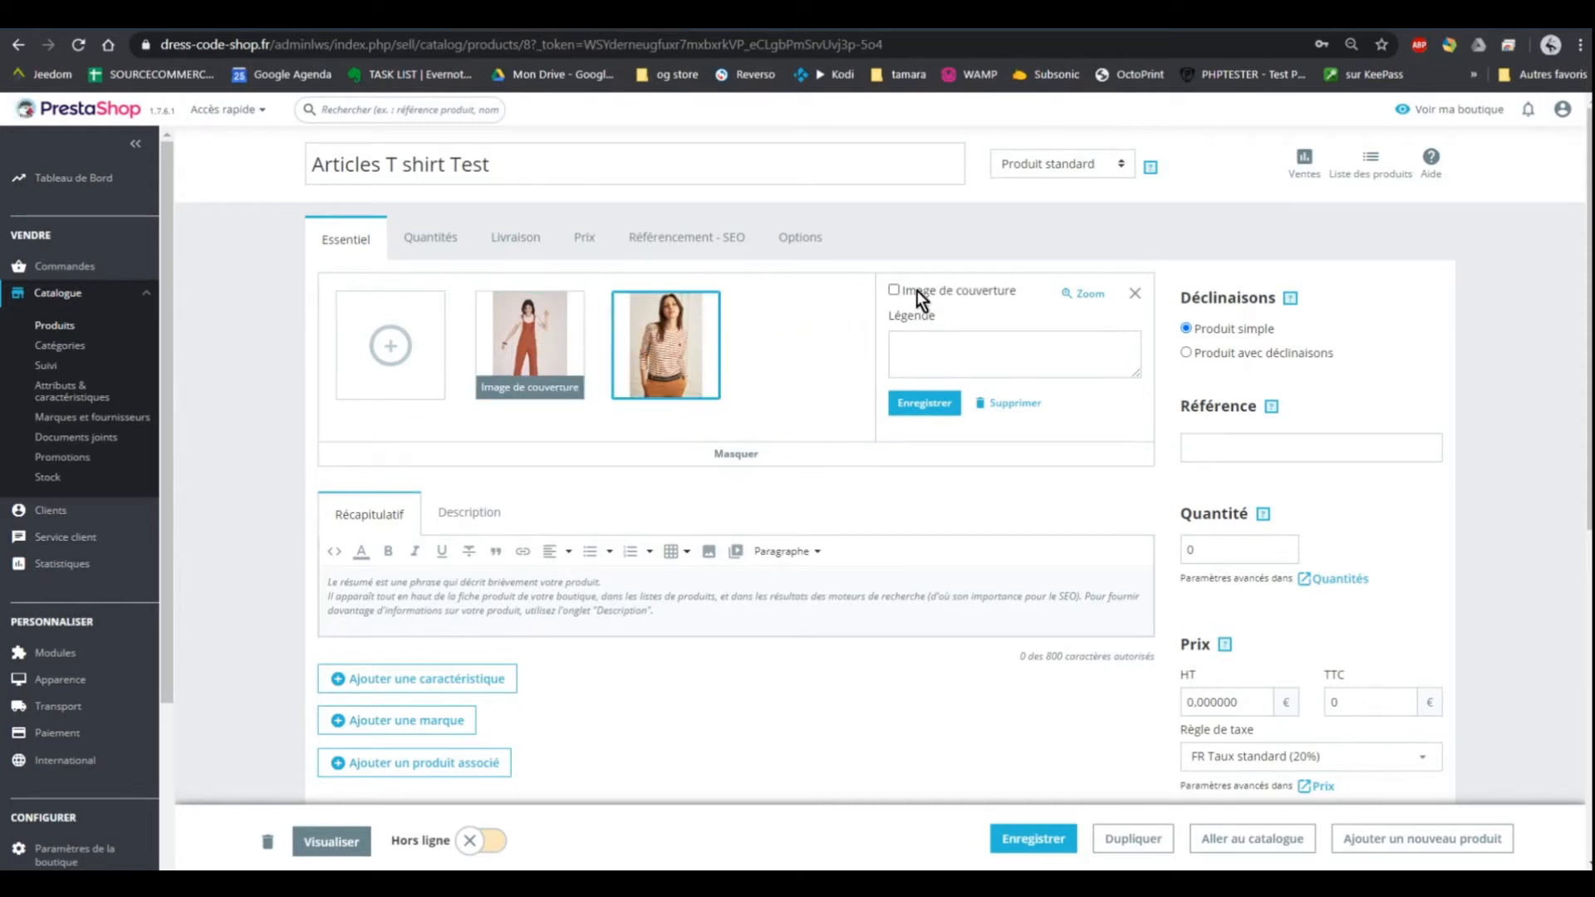
click(895, 292)
click(569, 325)
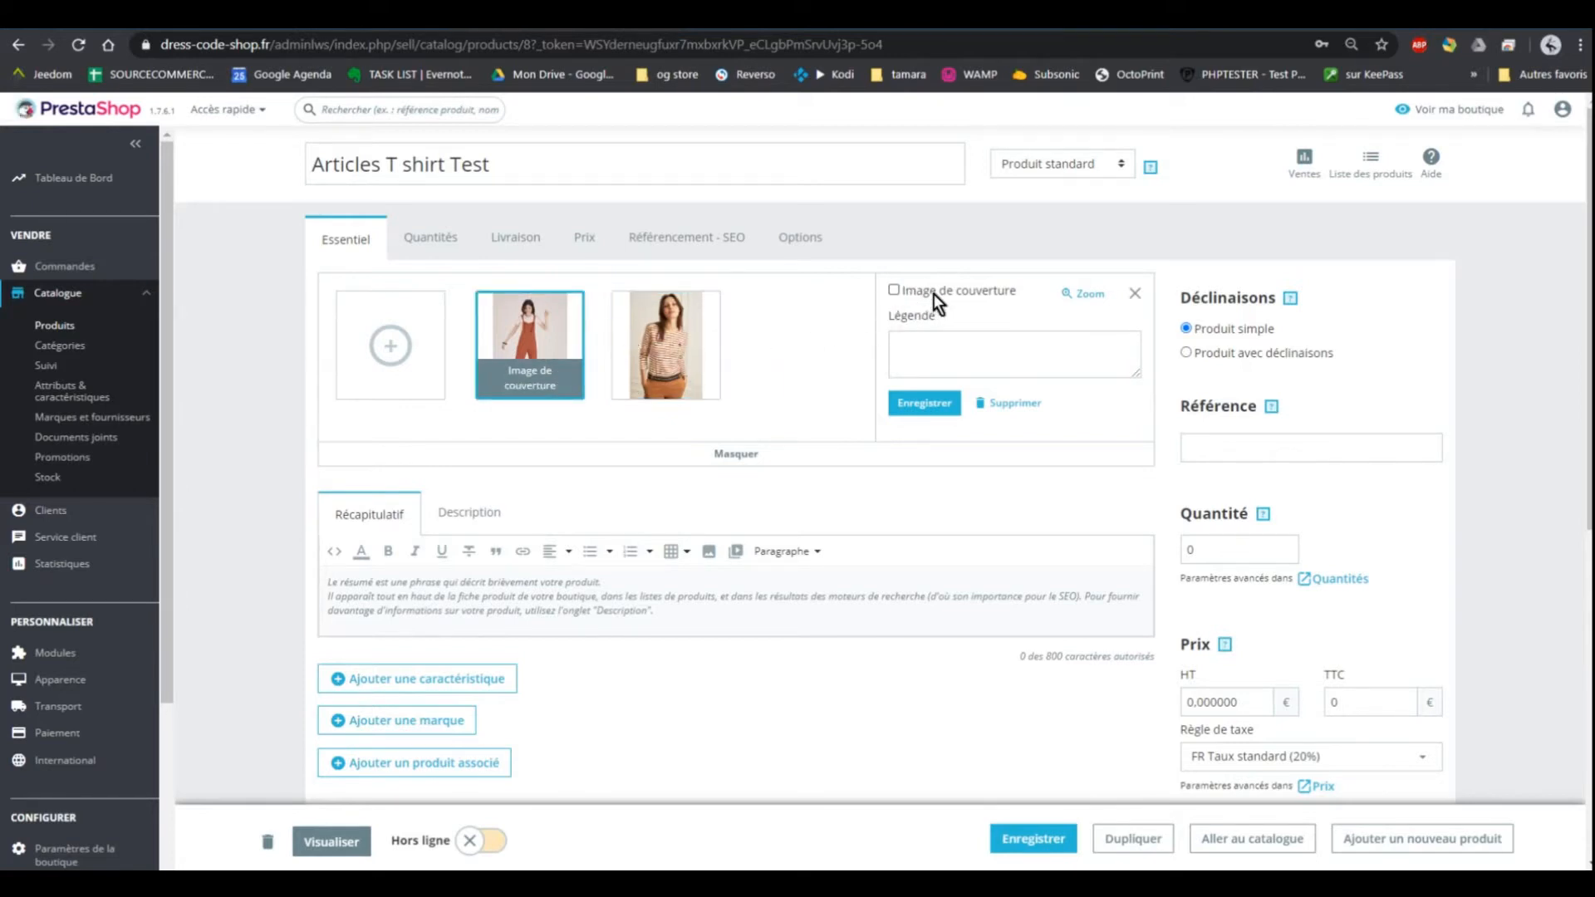
click(656, 331)
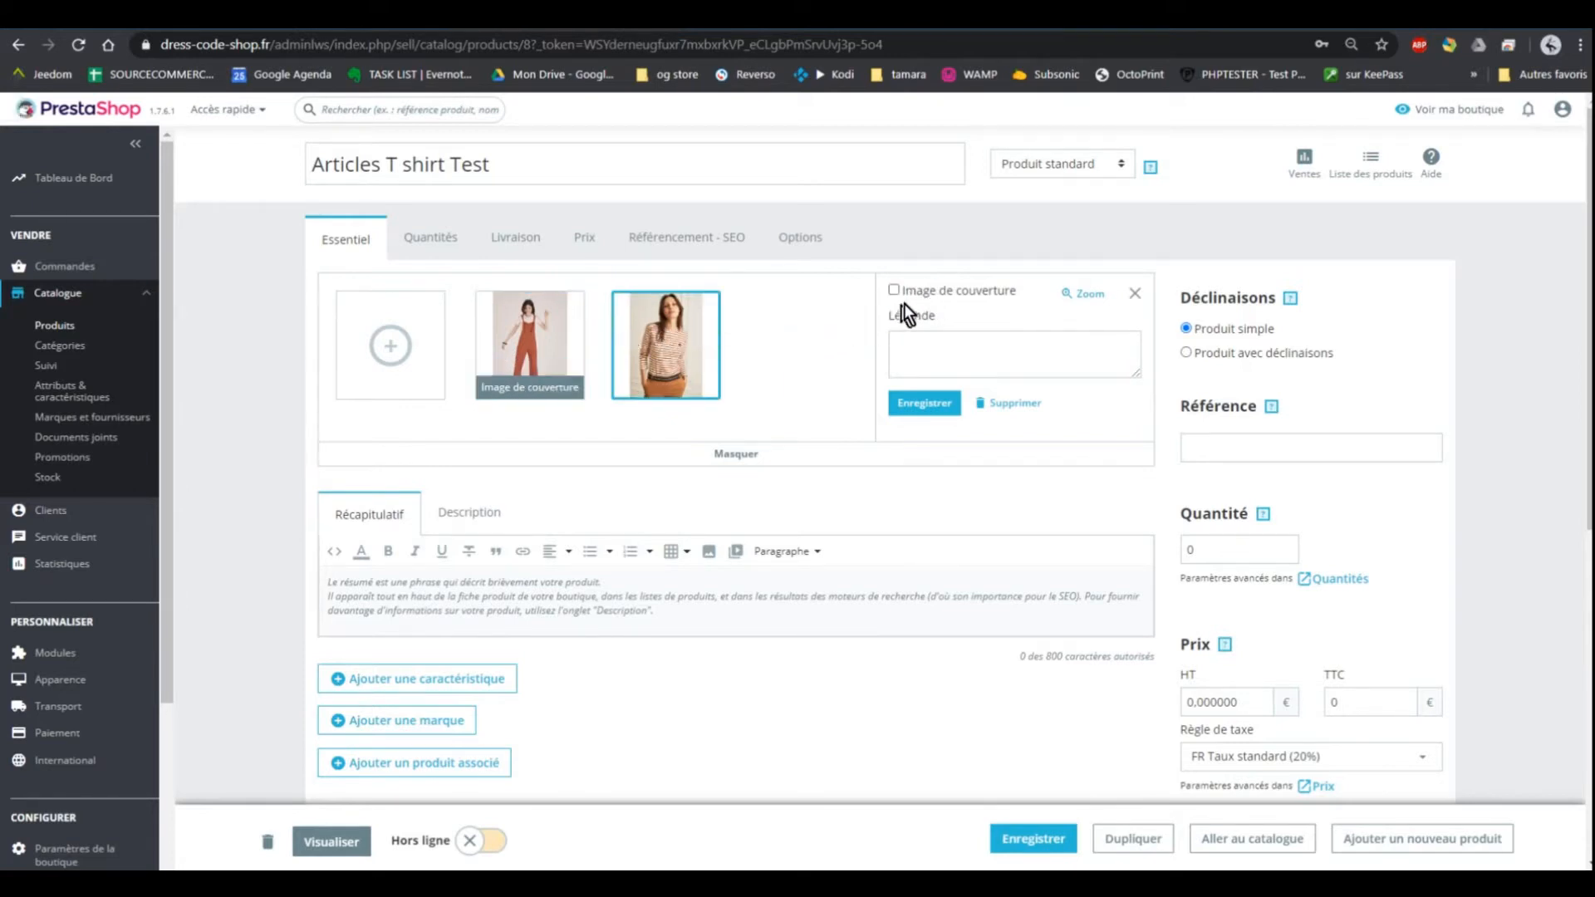
click(918, 290)
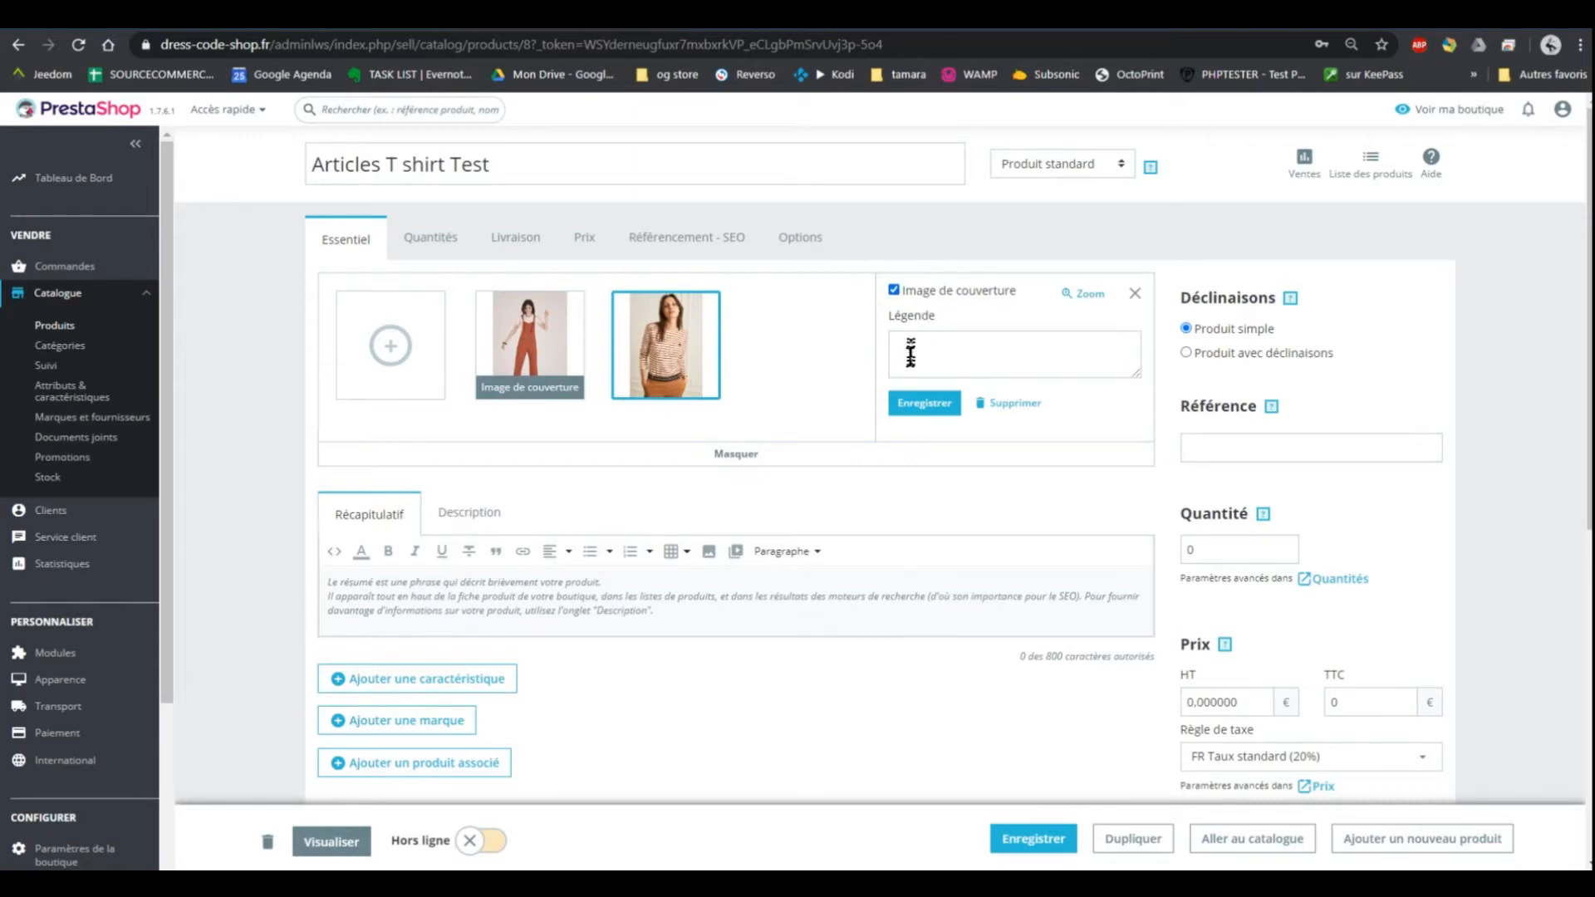
click(916, 407)
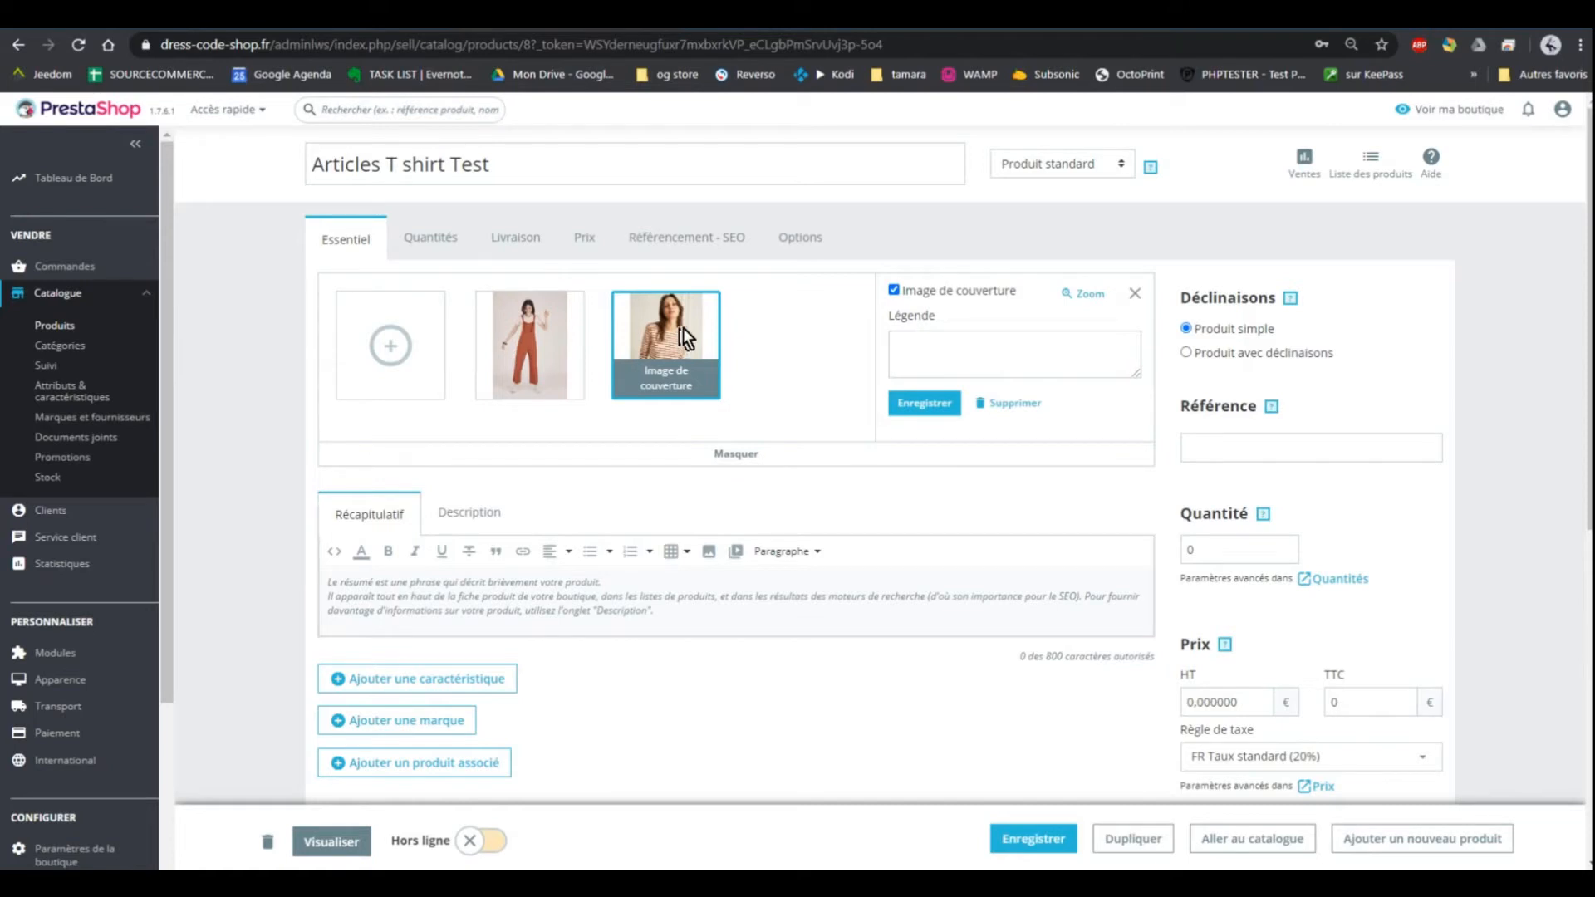
drag(688, 327, 523, 337)
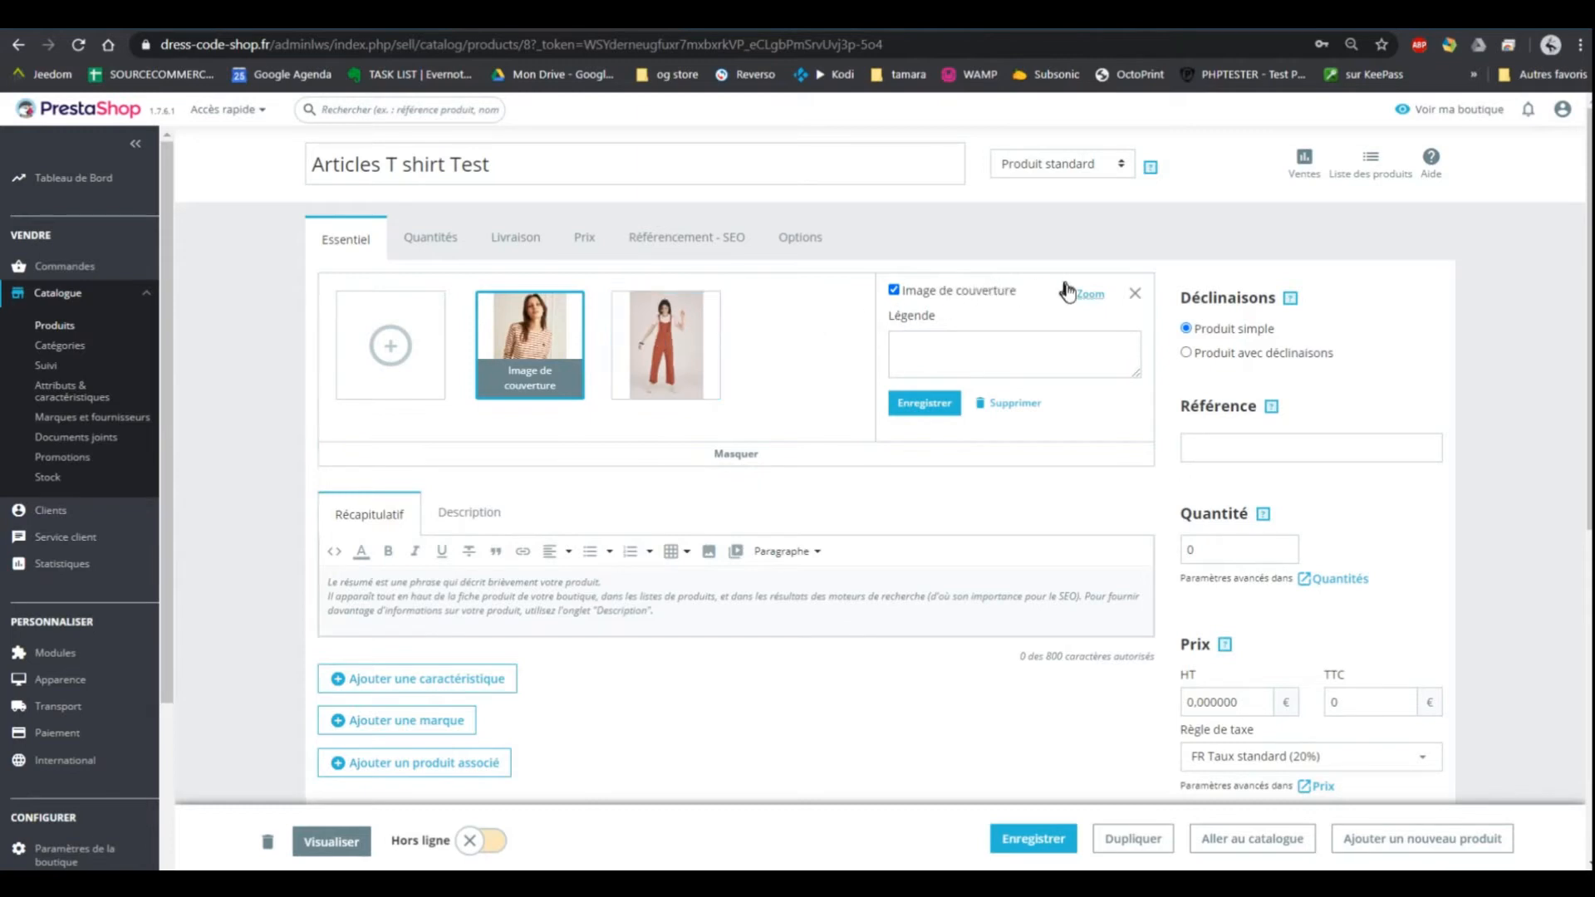
- Copy the product name "Articles T shirt Test" into the cover image's caption and save it
click(911, 347)
drag(525, 163, 309, 162)
key(ctrl+c)
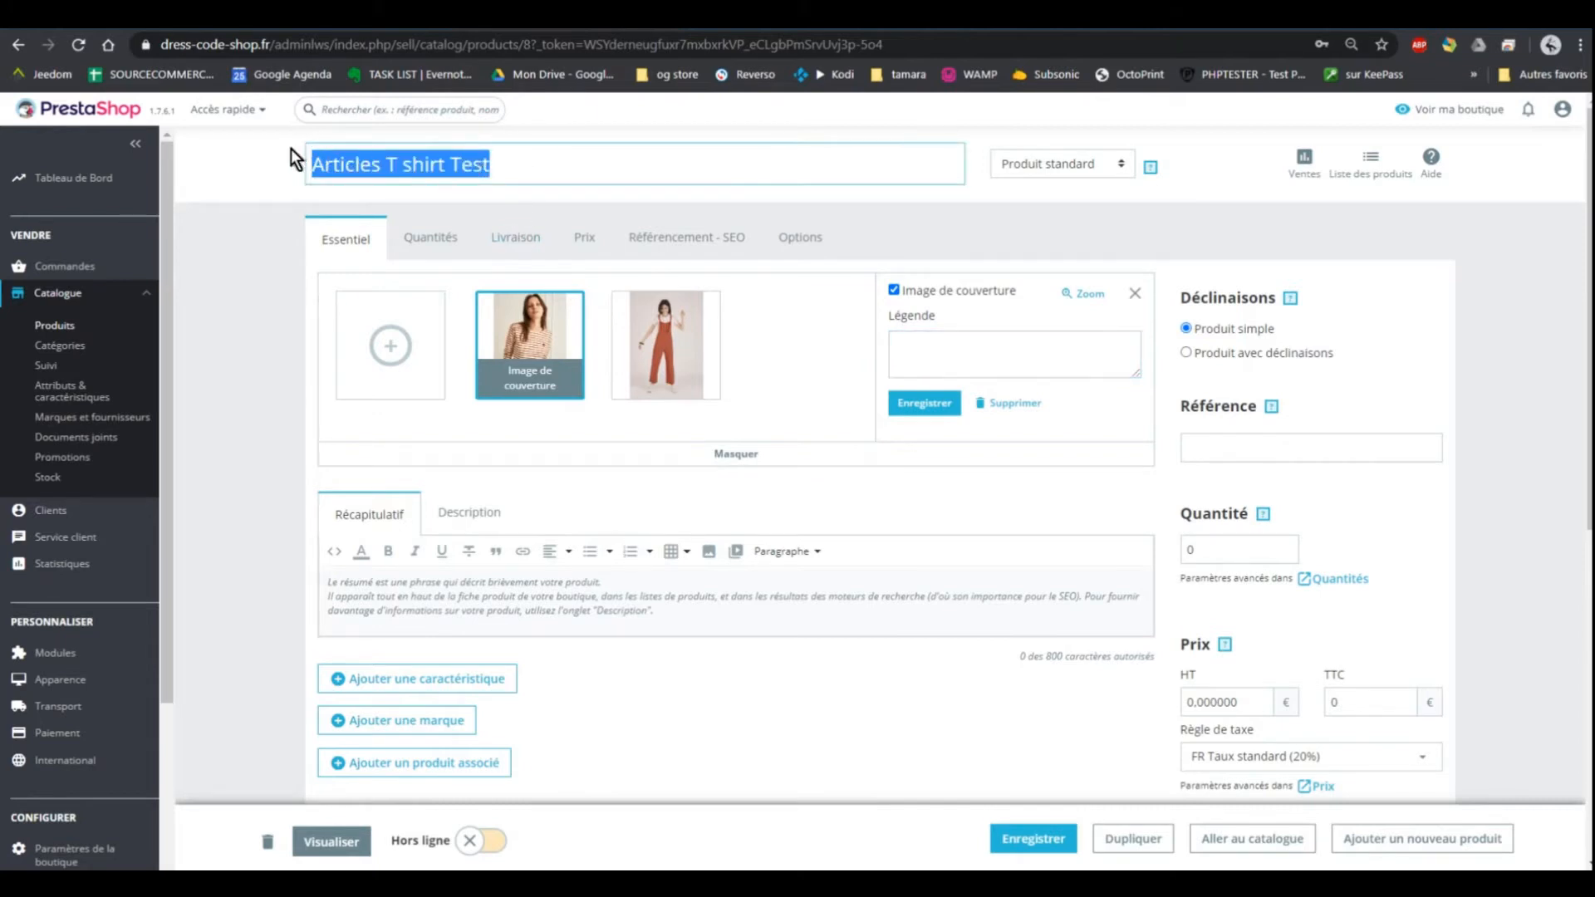
click(944, 345)
key(ctrl+v)
click(925, 404)
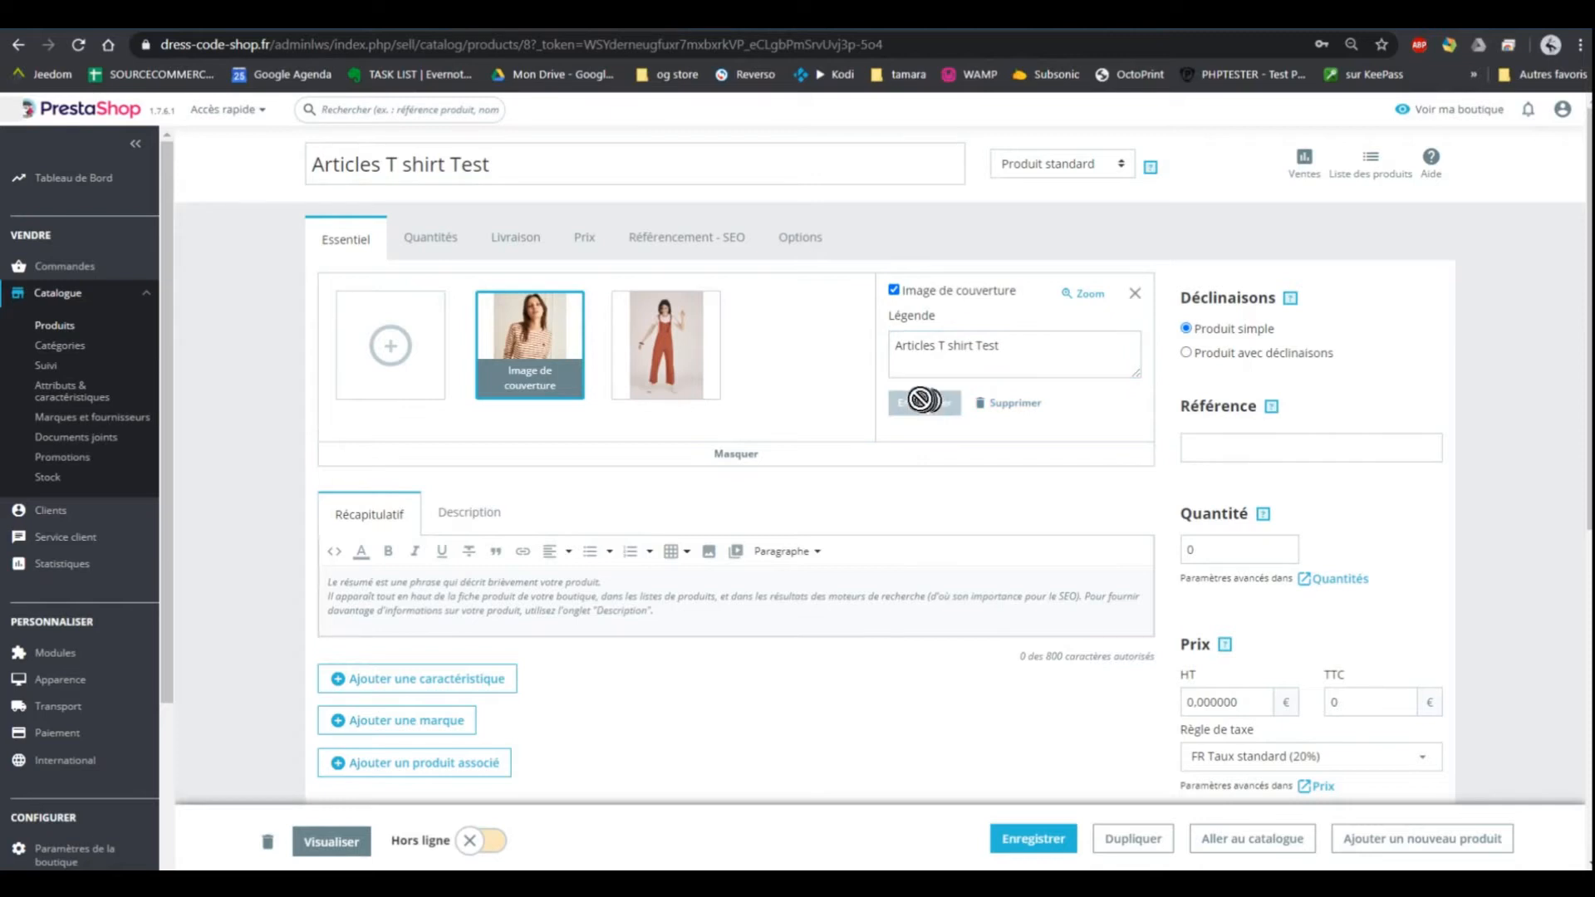
- Give the red dungarees photo the caption "Articles T shirt Test" and save it
click(644, 322)
click(937, 346)
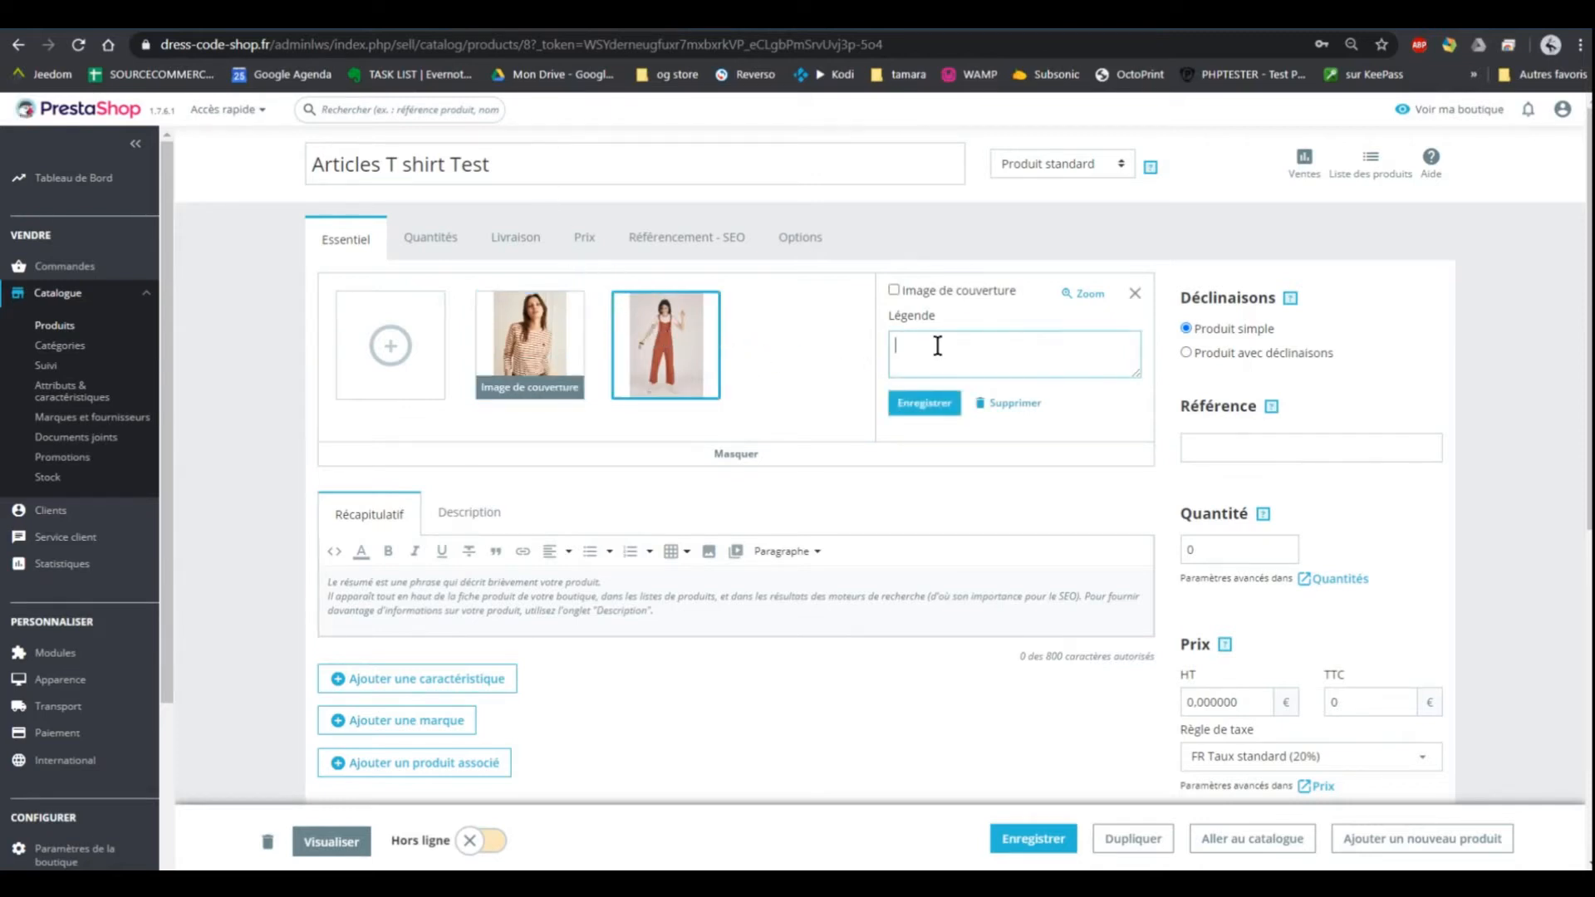
key(ctrl+v)
click(912, 402)
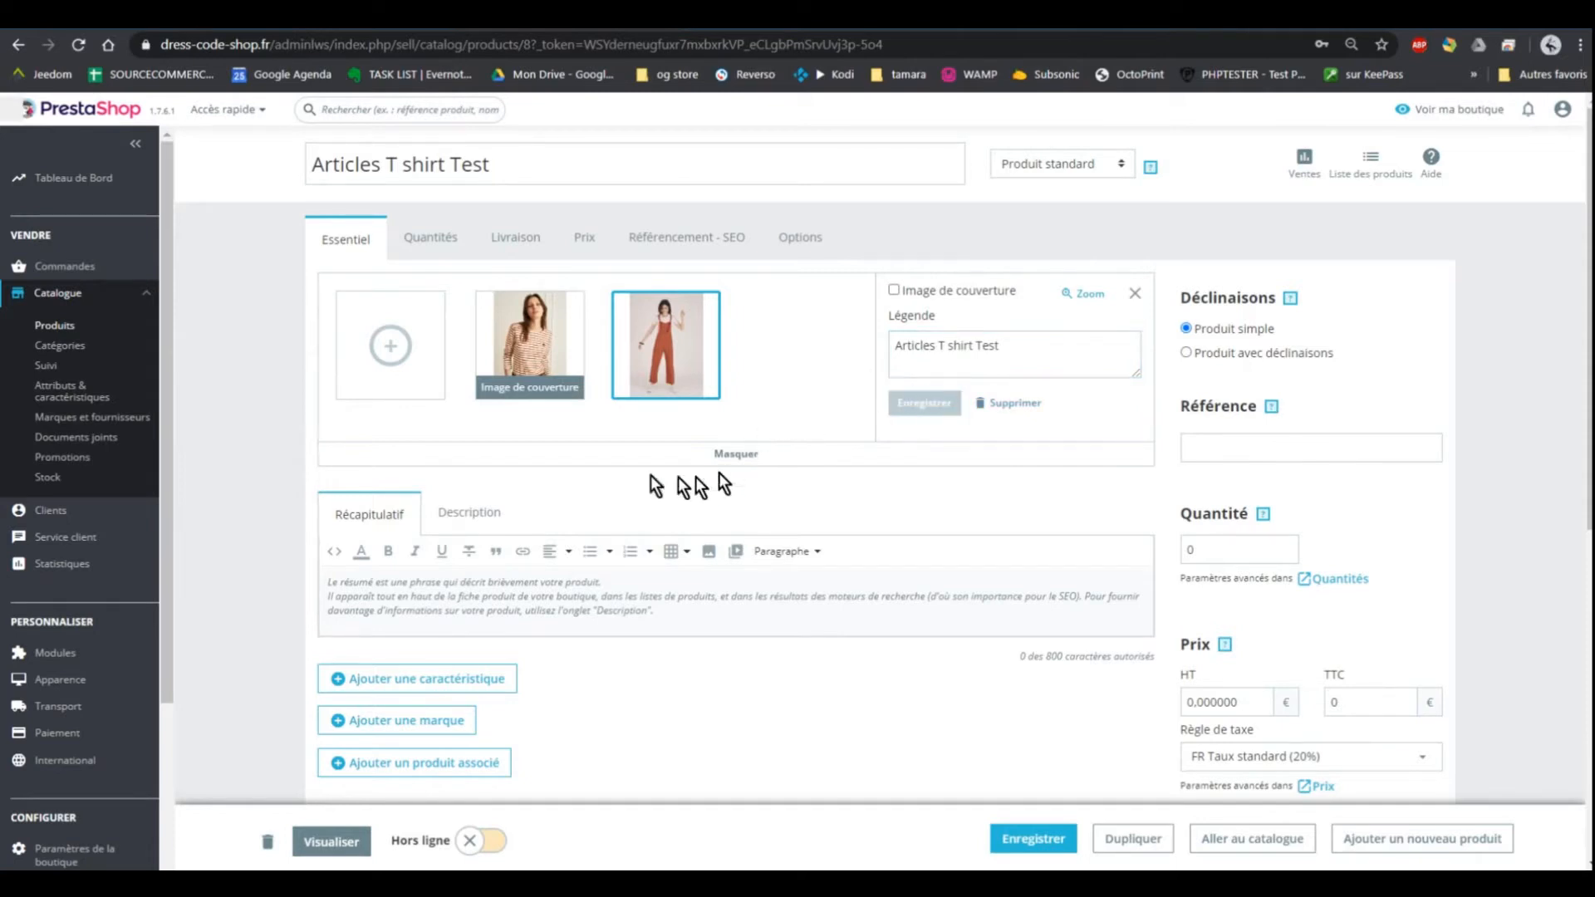
- Enter "Description ici" as the product's full description
click(464, 519)
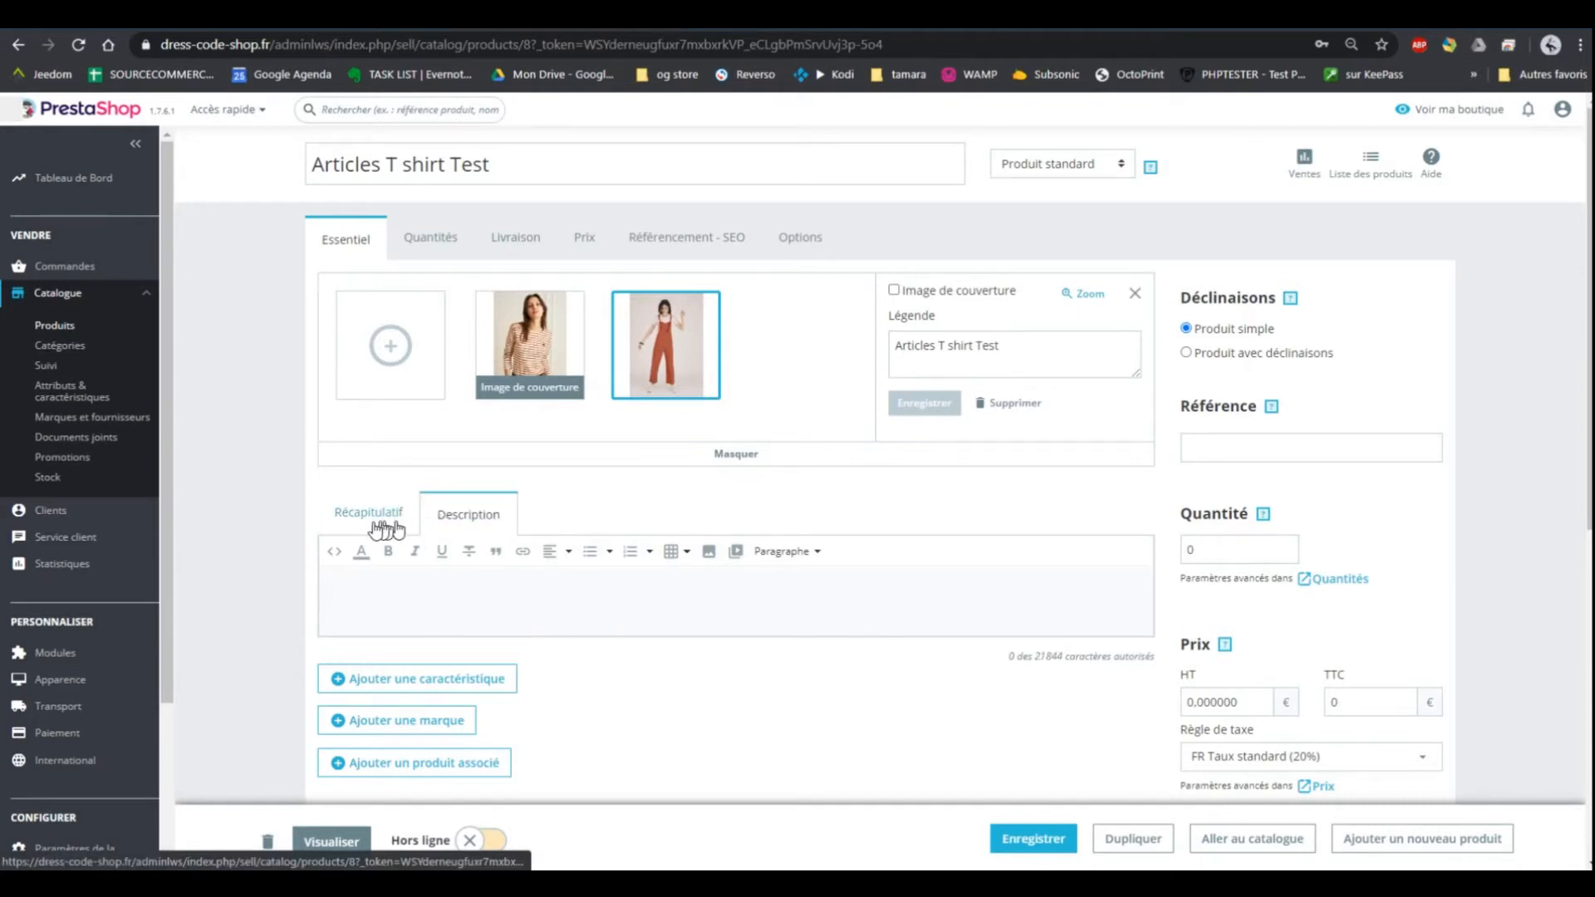
click(386, 525)
click(459, 523)
click(431, 586)
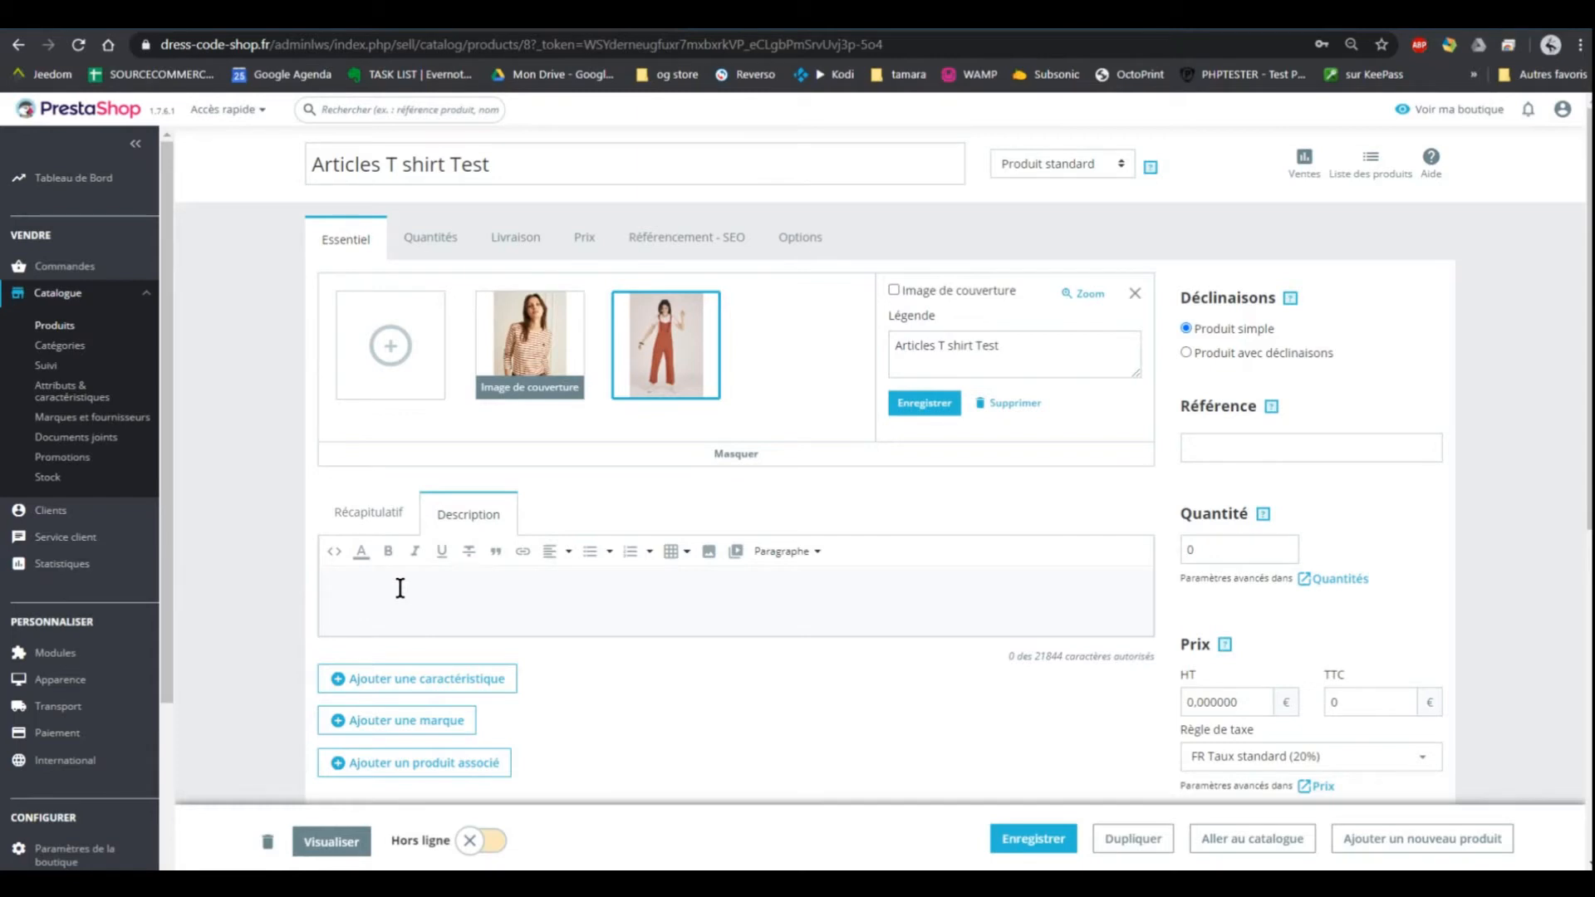
text(Description ici)
- Enter "100% coton" as the product's summary and check it against the description
click(378, 513)
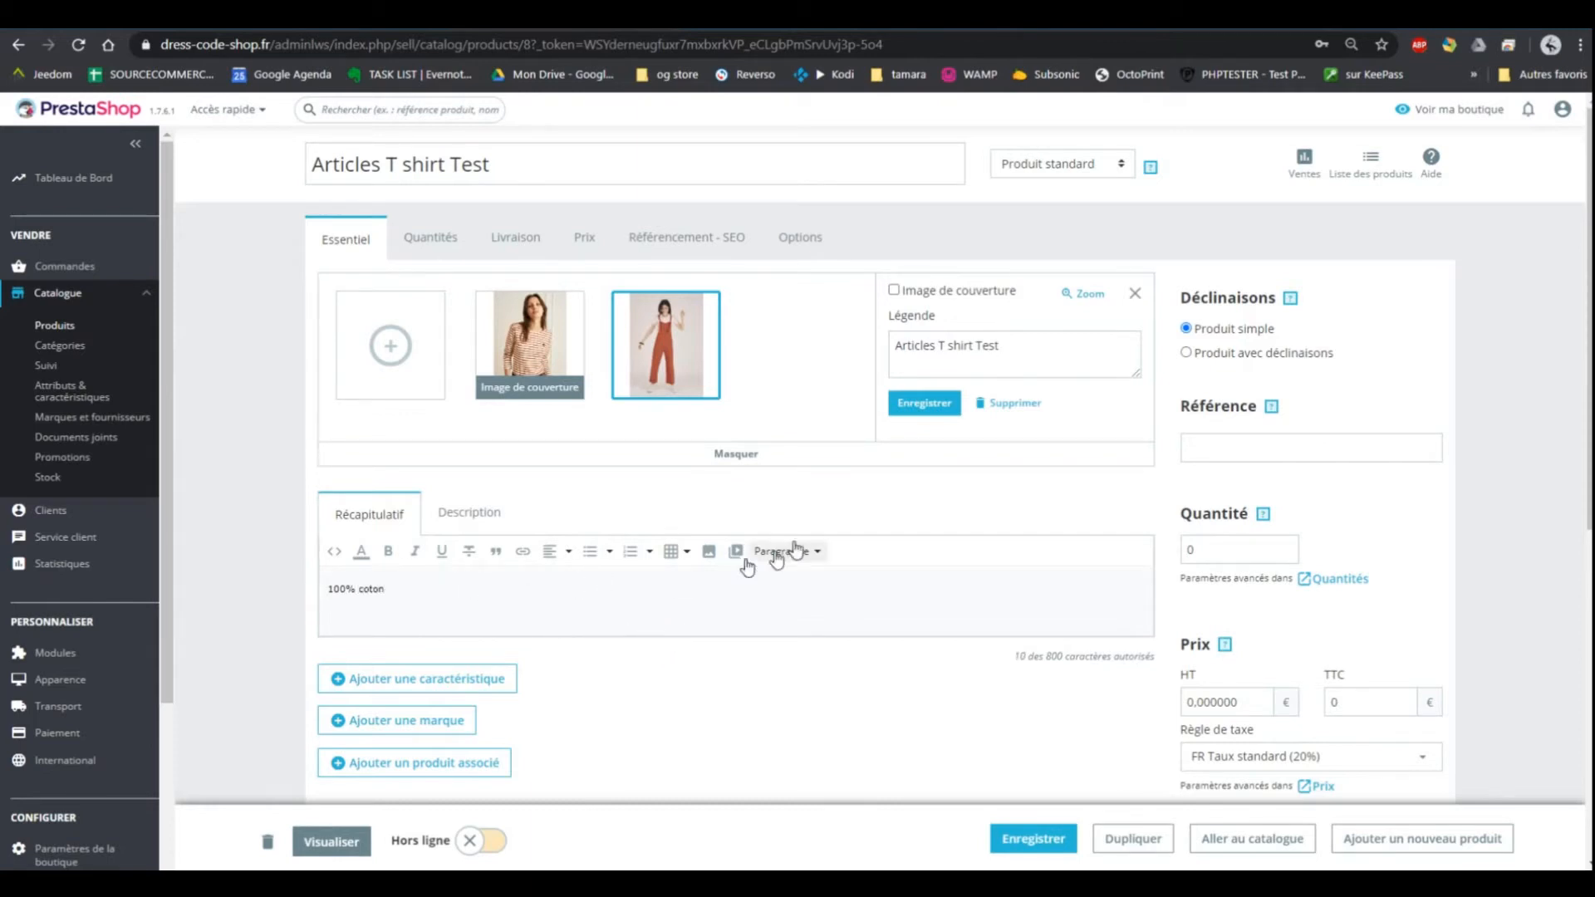
click(470, 515)
click(372, 515)
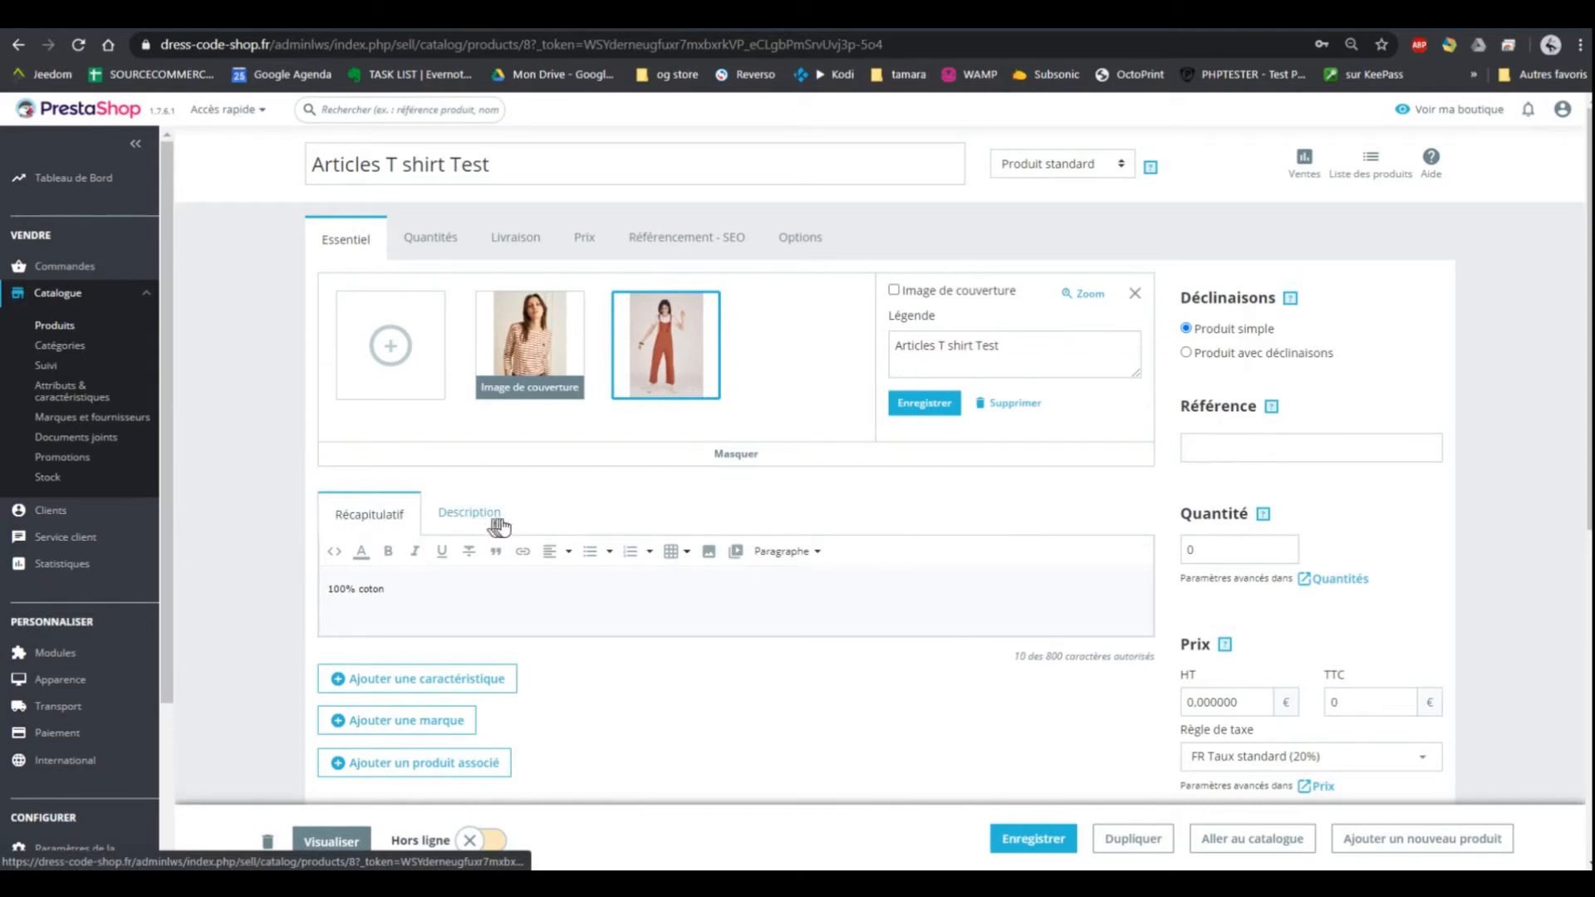
- Add a brand to the product and set it to Lab Dip
scroll(731, 552, down, 1)
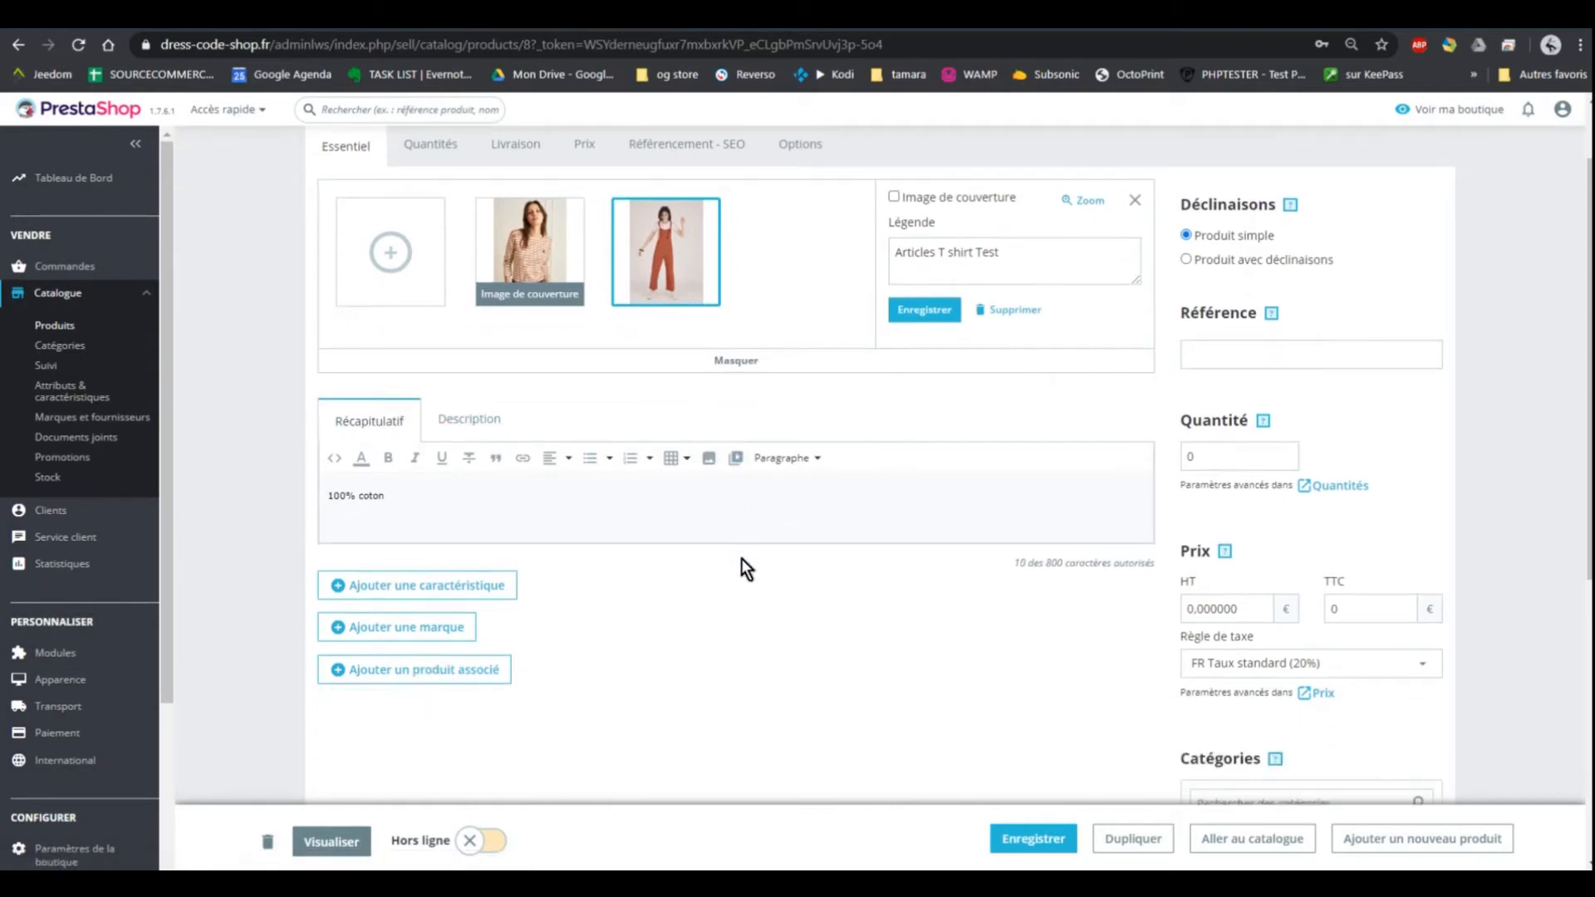
scroll(741, 565, down, 1)
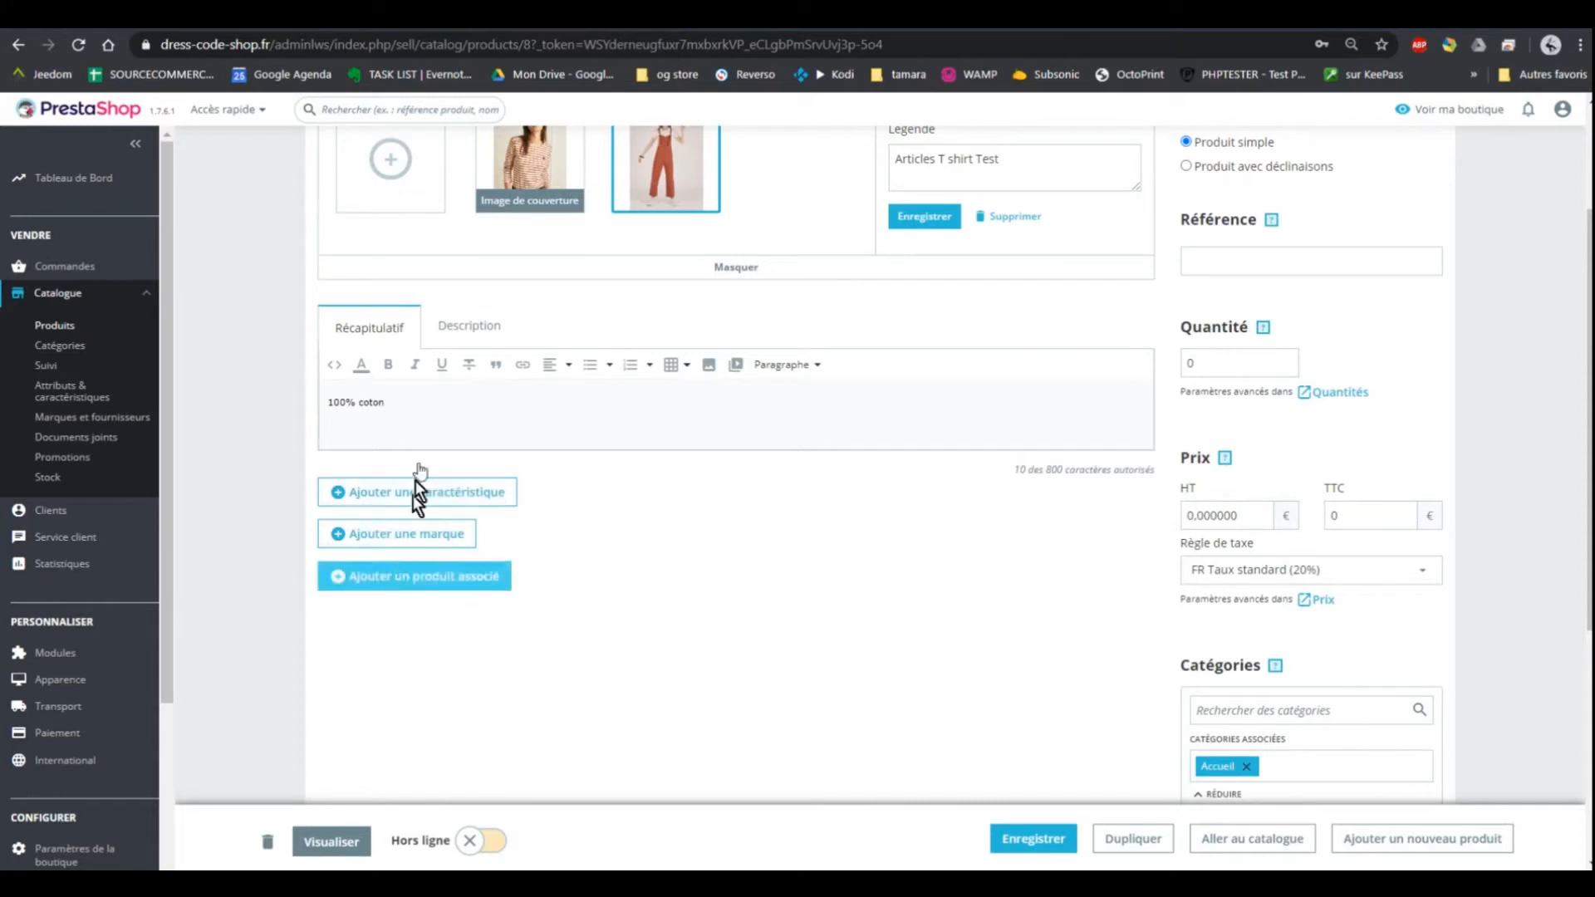
scroll(685, 486, down, 1)
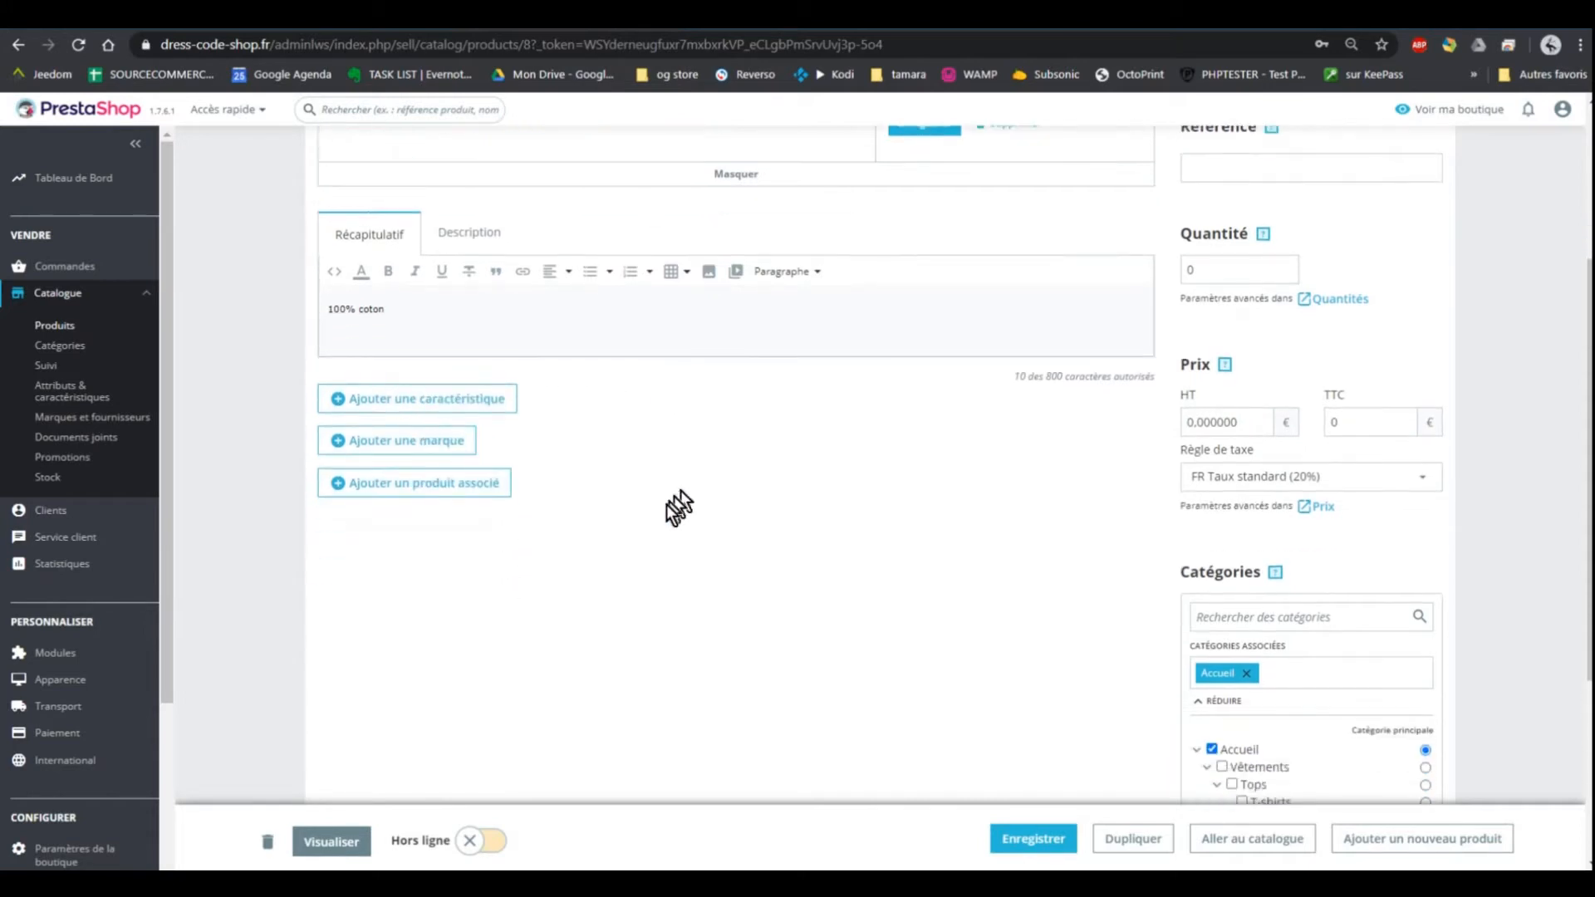
click(445, 448)
click(447, 487)
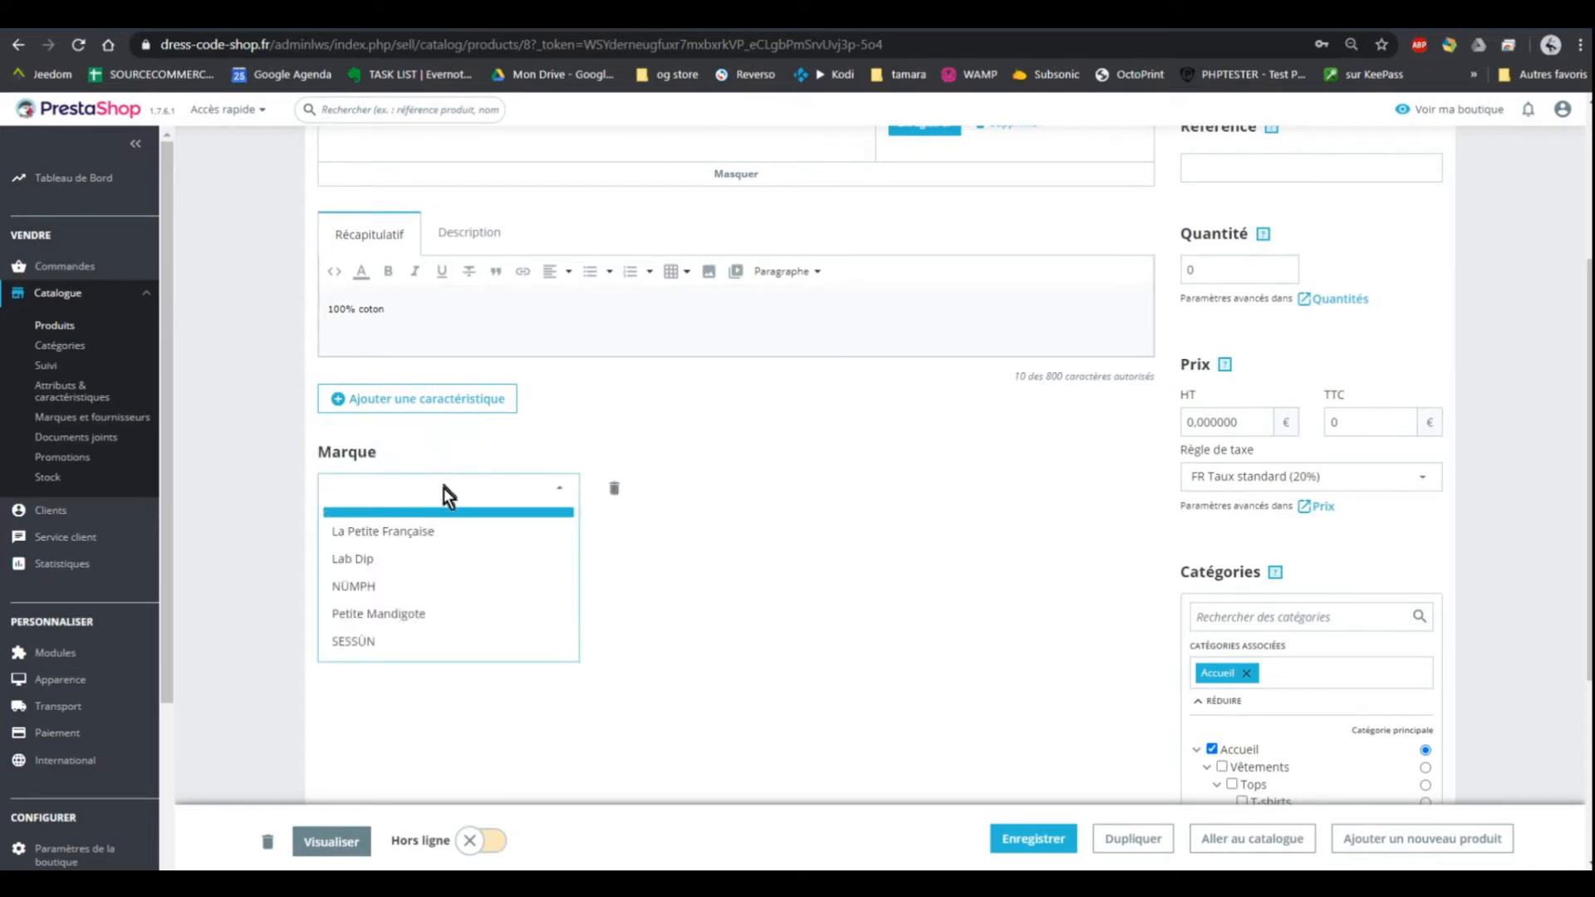
click(445, 555)
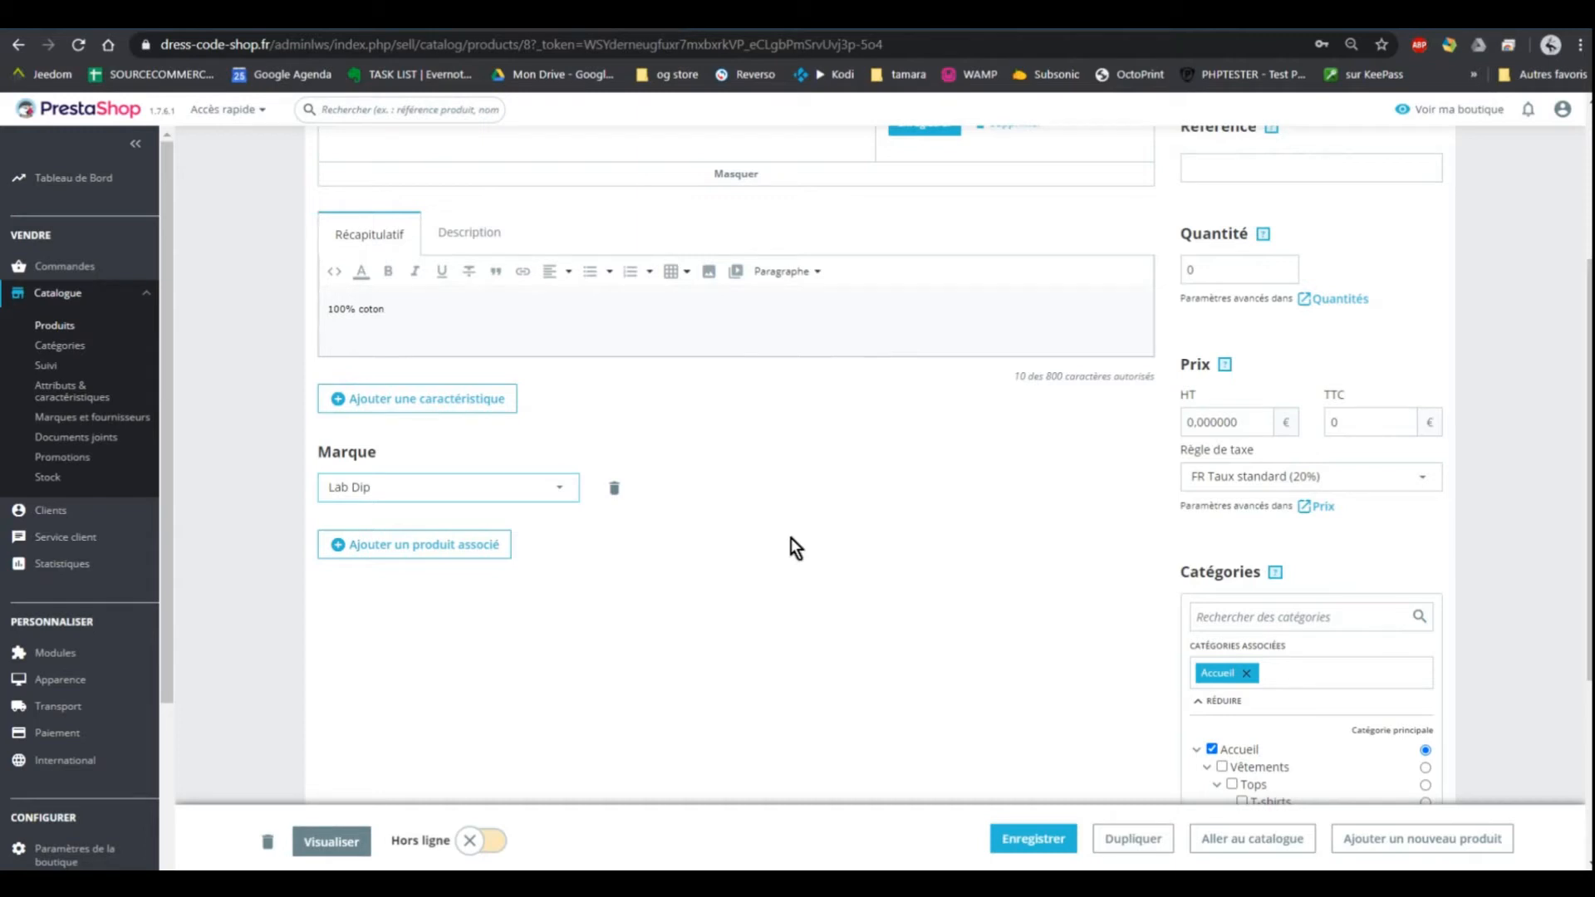
- Review the product's basic settings, from the images and summary to the brand, related product and category options
scroll(440, 515, down, 1)
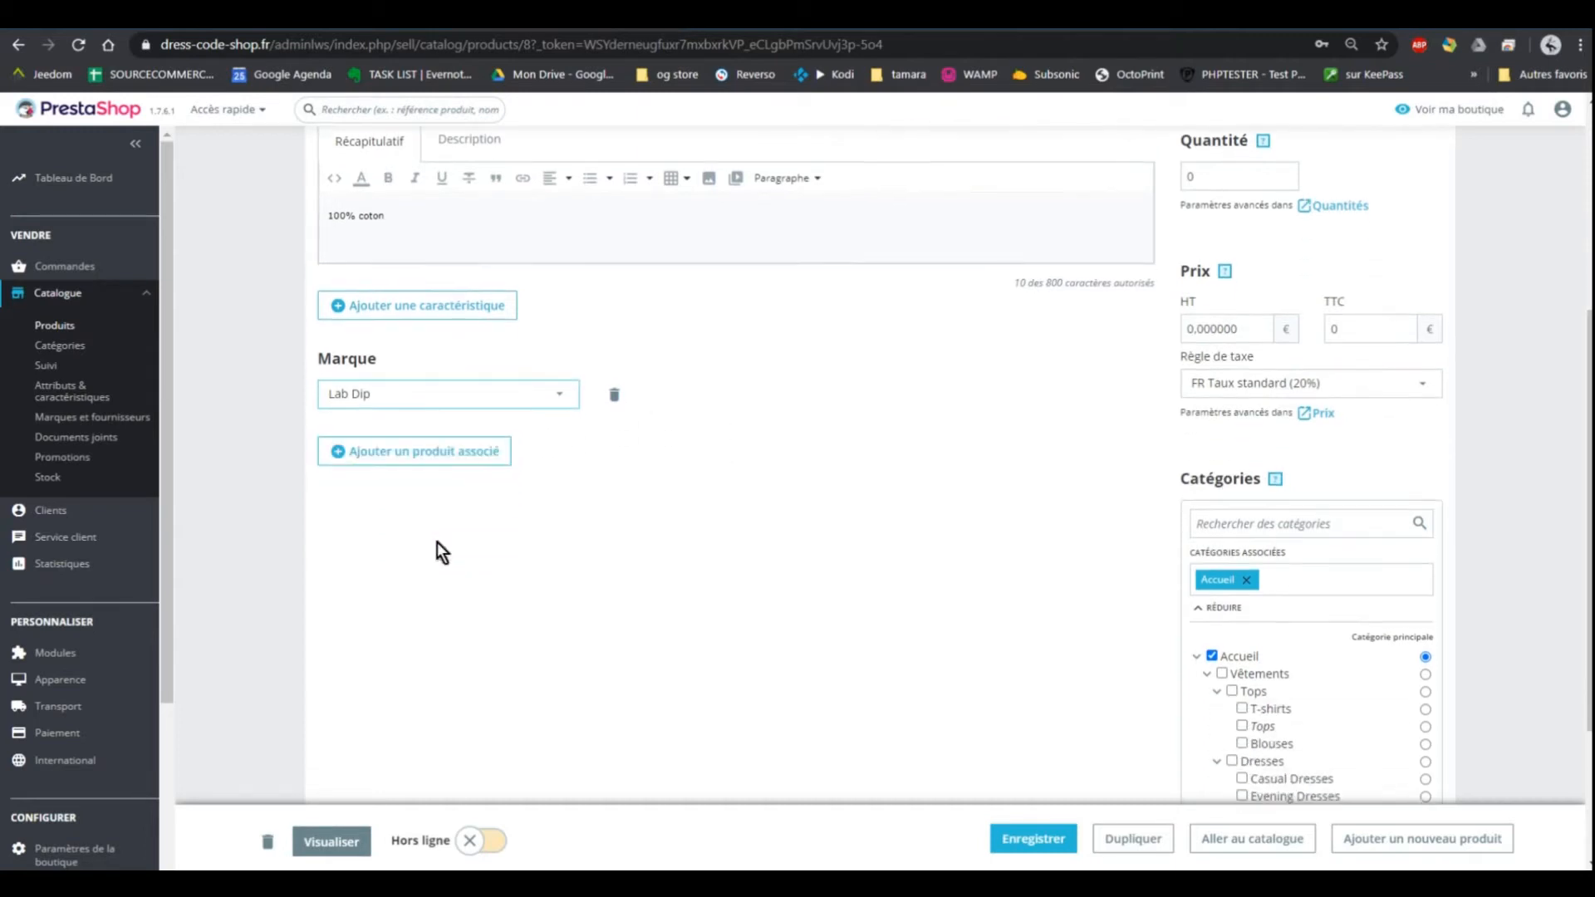
scroll(438, 503, up, 1)
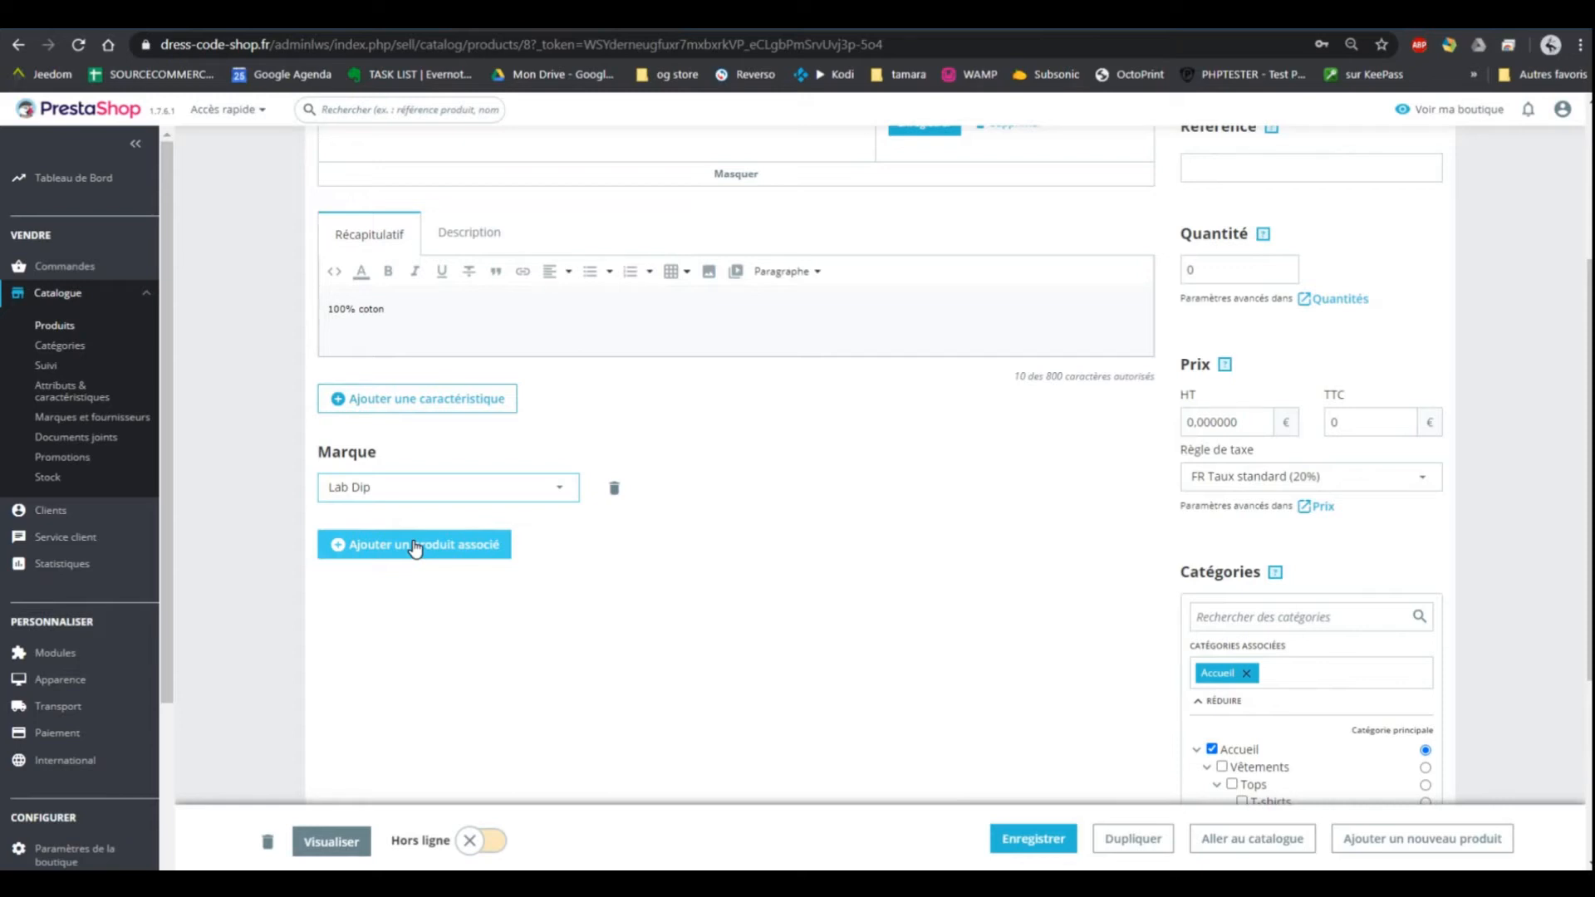
scroll(844, 555, up, 2)
scroll(844, 555, down, 2)
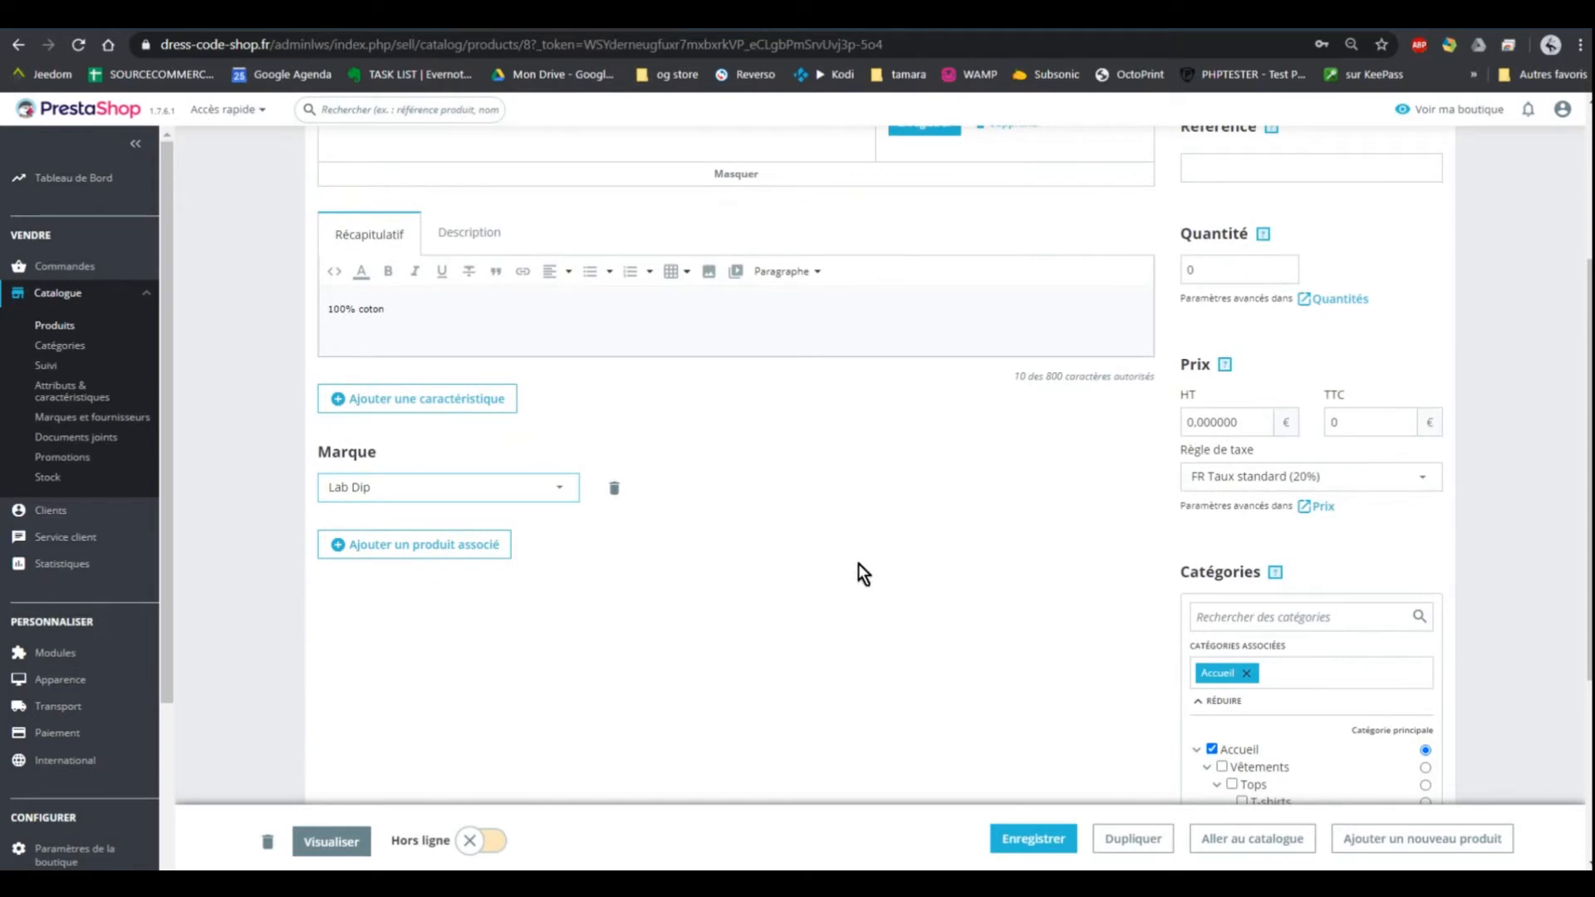
scroll(859, 565, down, 2)
scroll(859, 565, up, 2)
scroll(859, 563, down, 1)
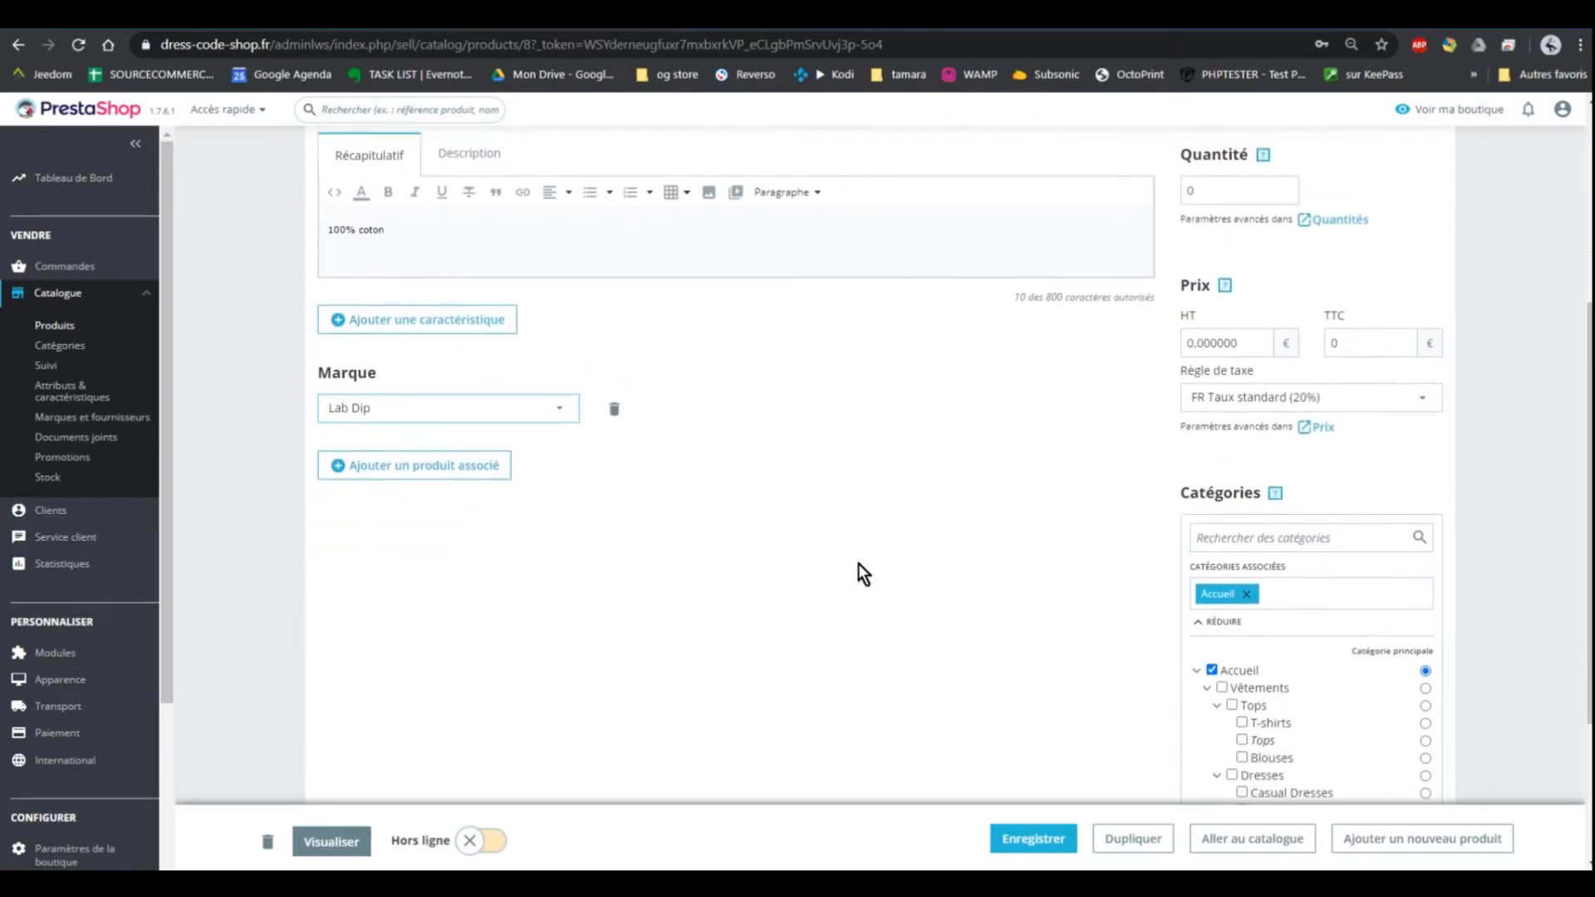
scroll(859, 563, up, 2)
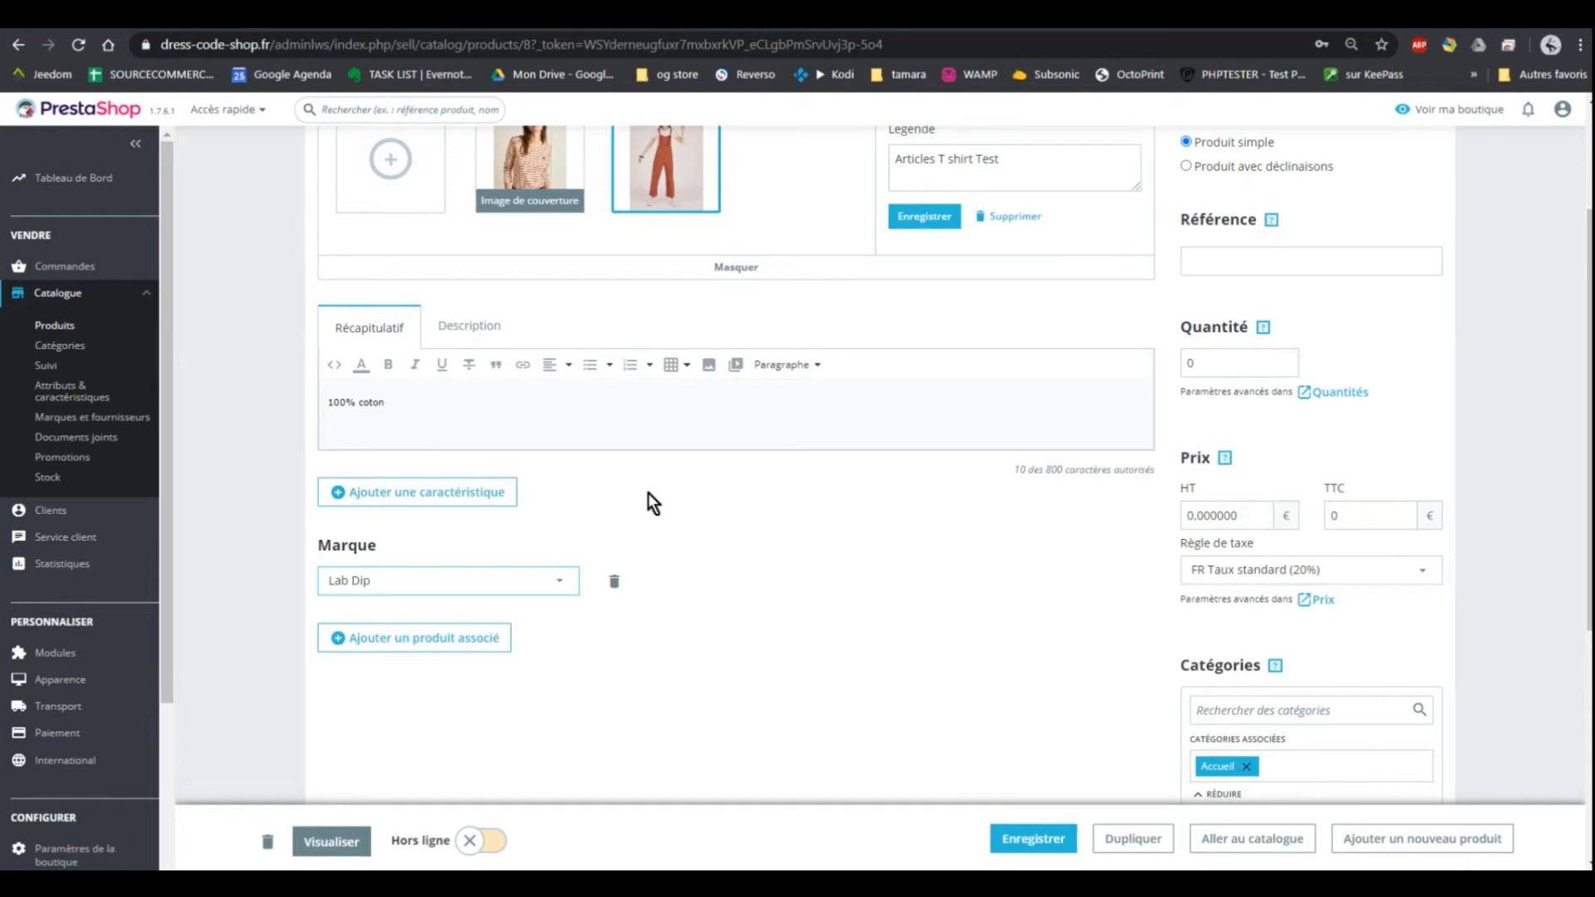
scroll(845, 455, up, 3)
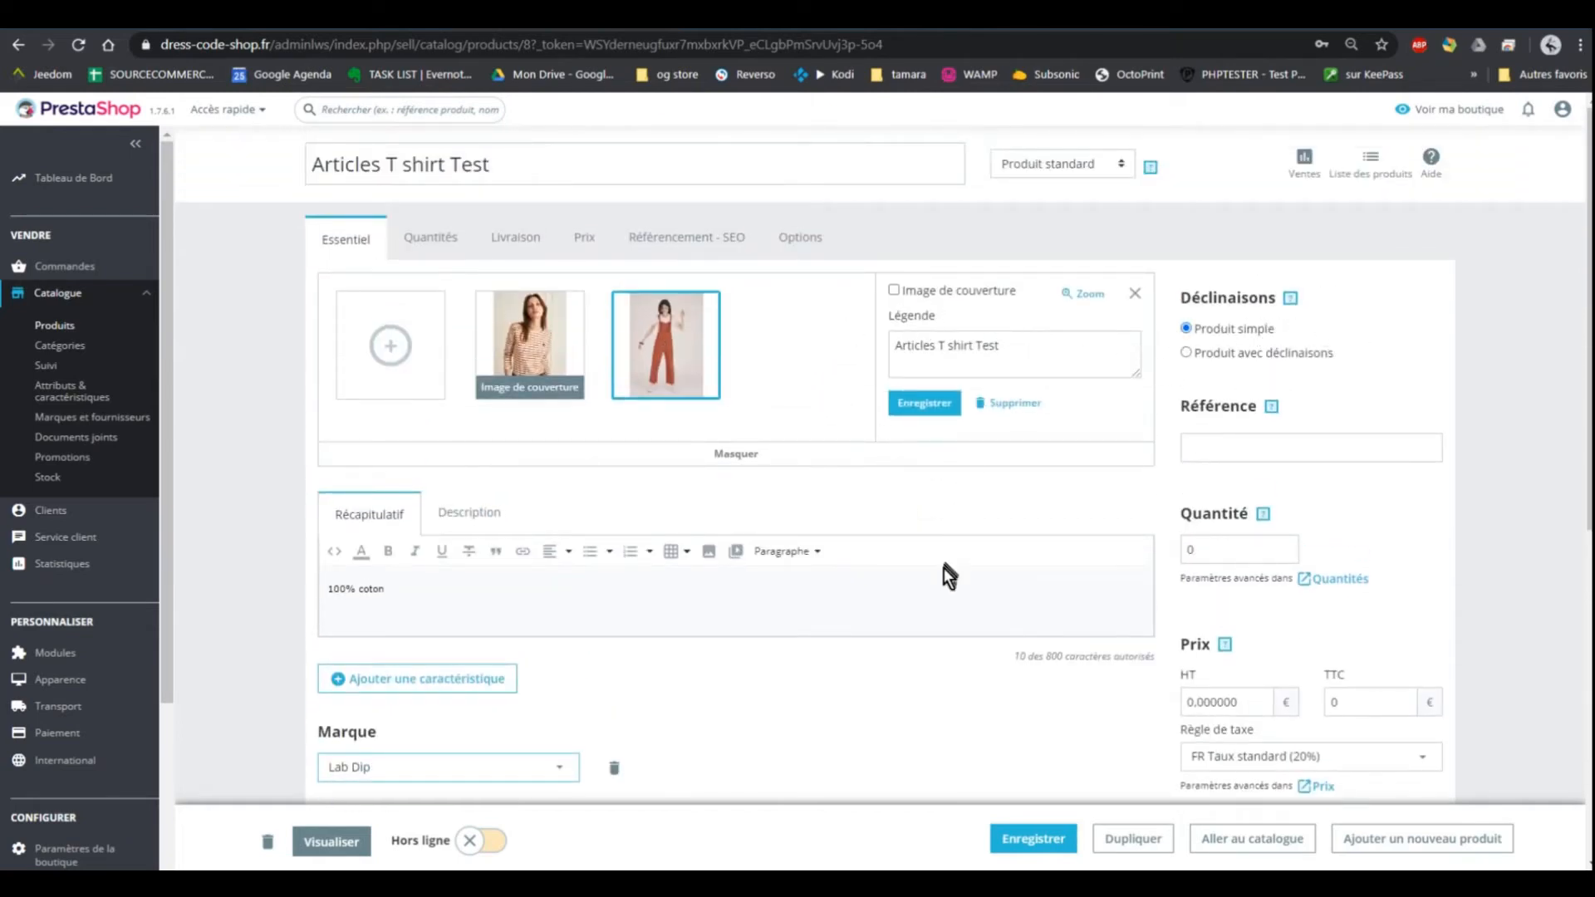
scroll(946, 564, down, 3)
scroll(1259, 347, up, 3)
- Set the product's reference to 1002
scroll(1305, 374, down, 1)
click(1294, 355)
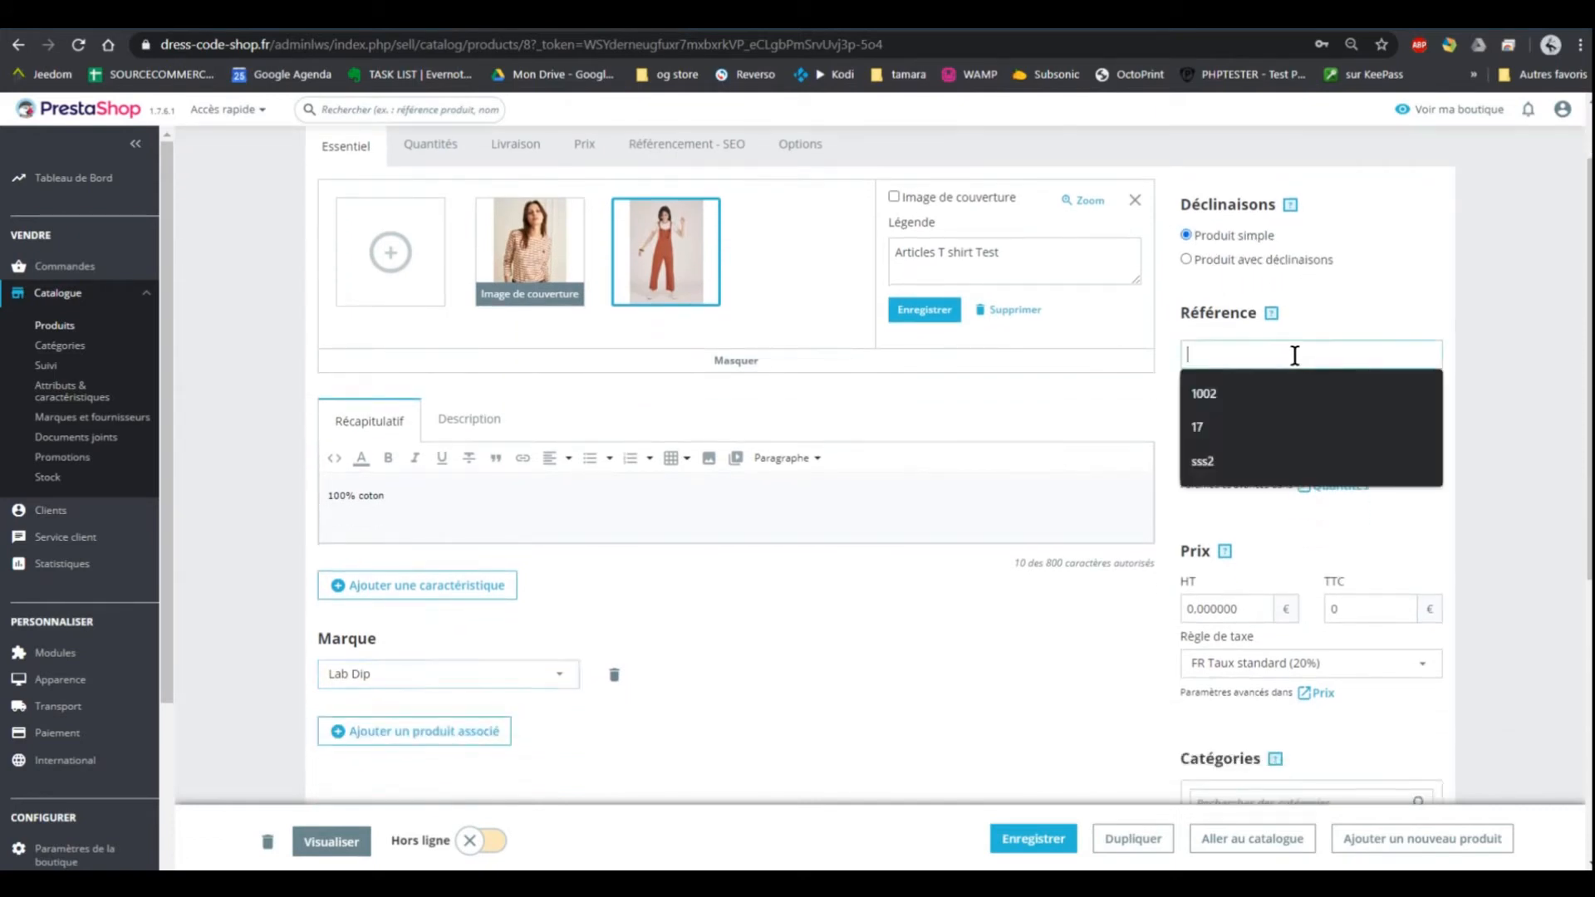
click(1239, 392)
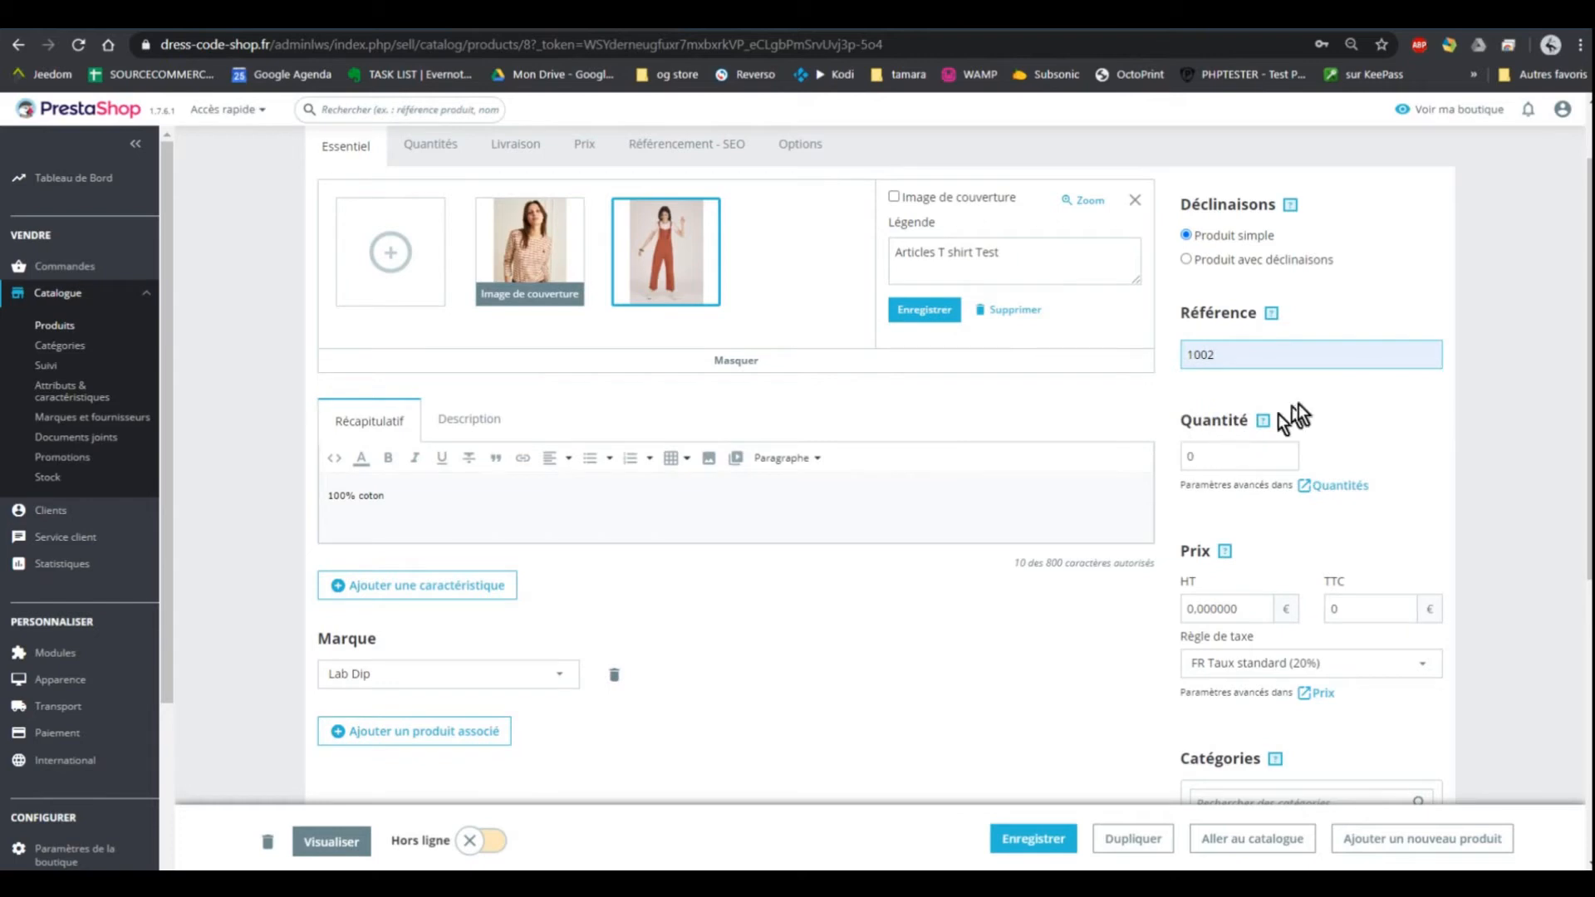
- Set the tax-inclusive price to 100 €, keeping the FR Taux standard (20%) tax rule
scroll(1241, 365, down, 1)
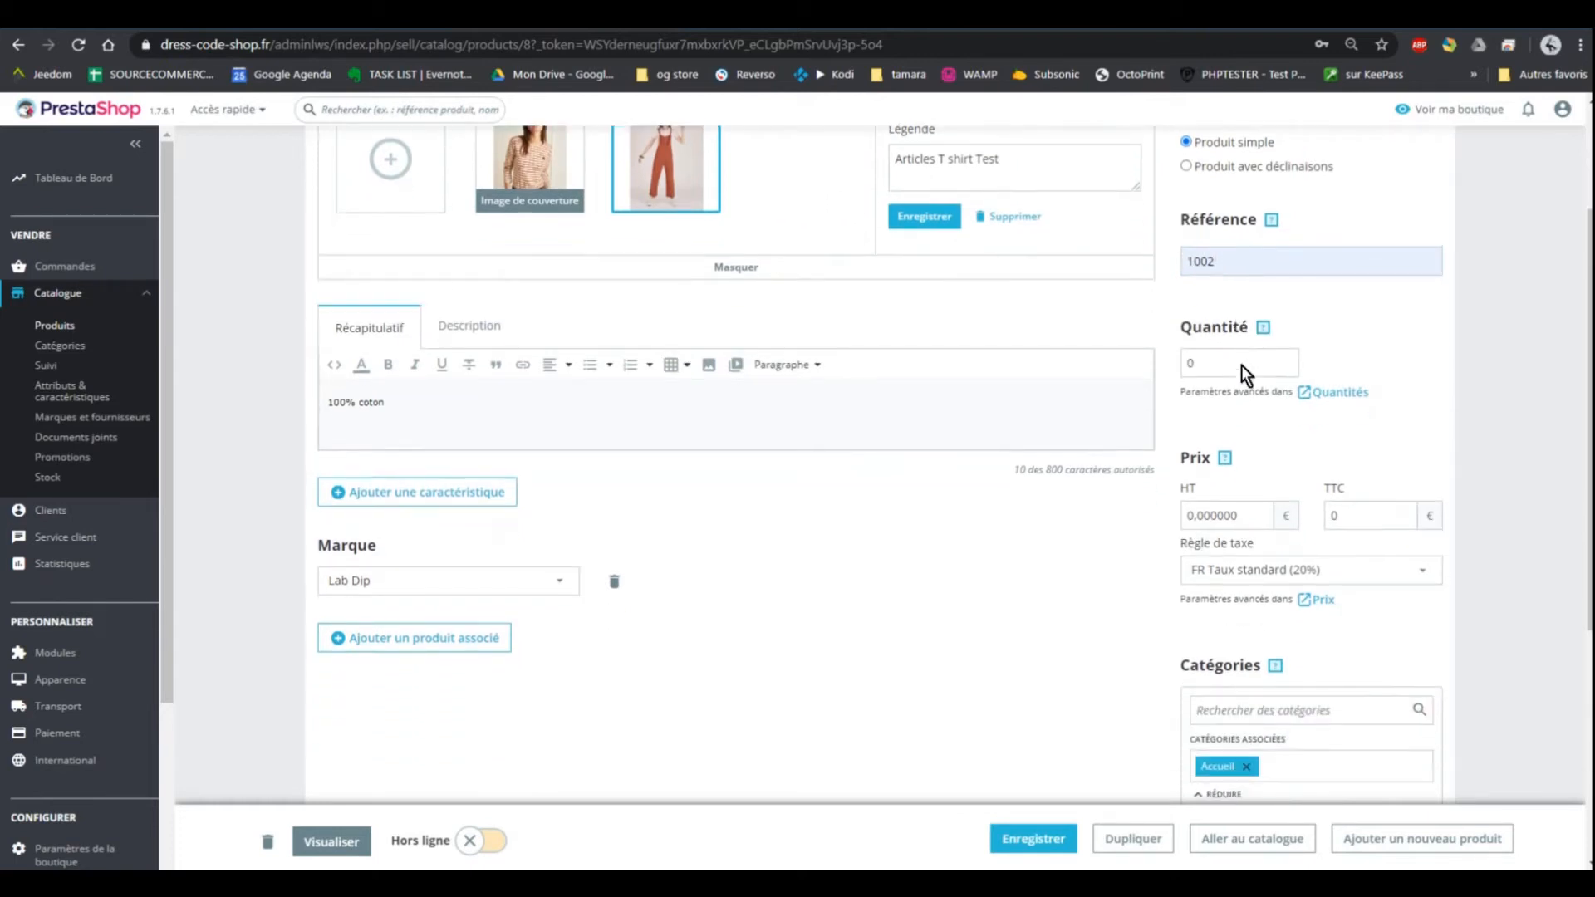
scroll(1214, 410, down, 1)
click(1373, 428)
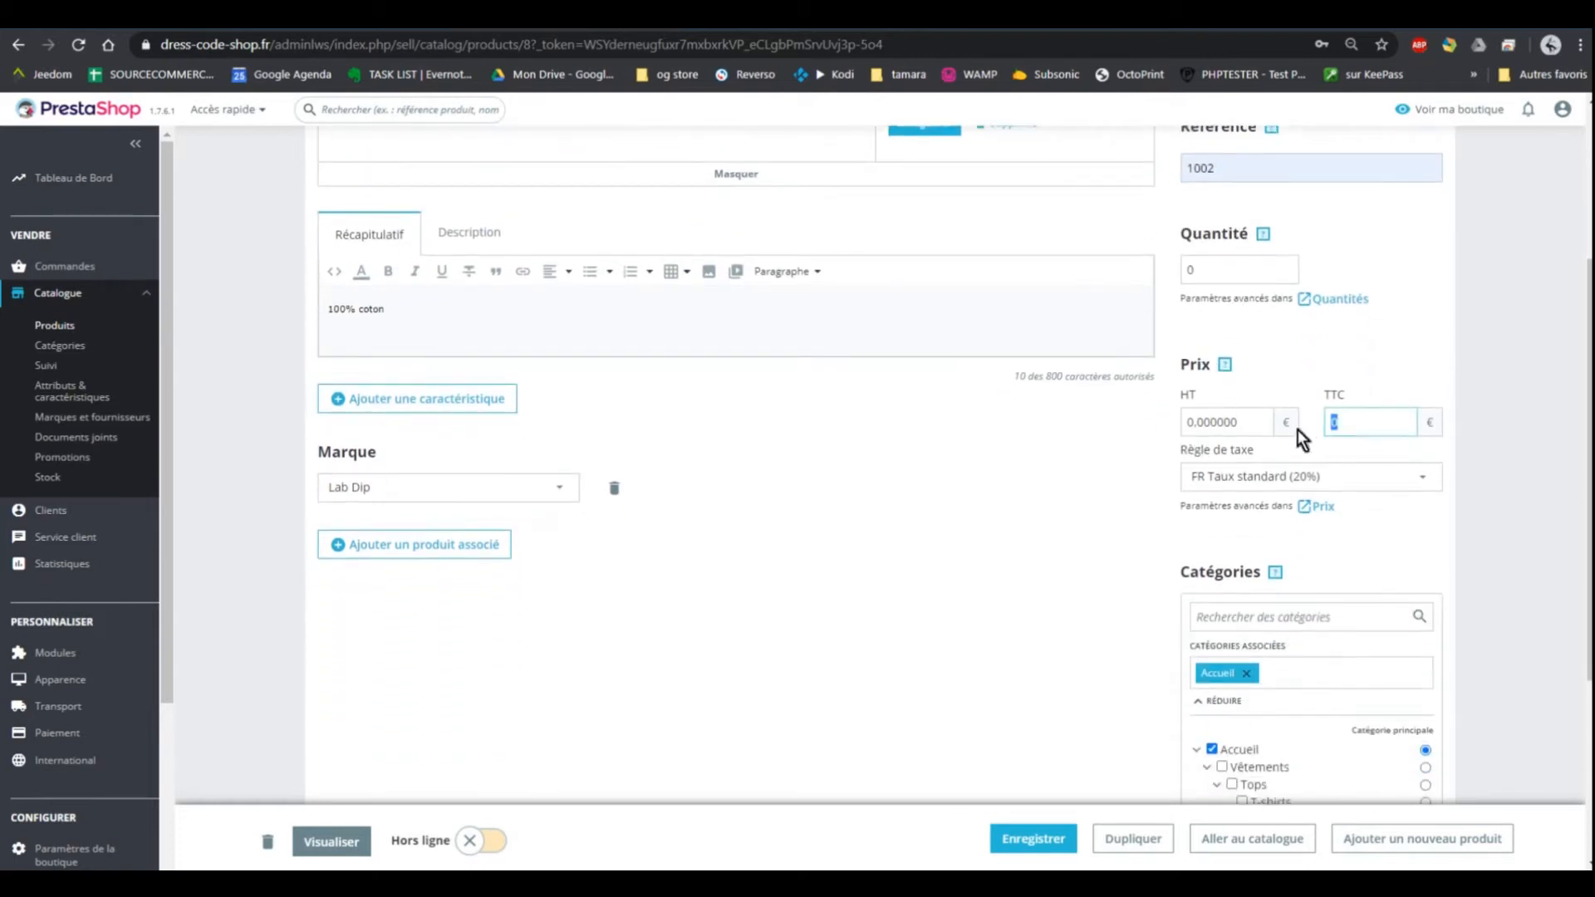
text(100)
click(1259, 491)
click(1258, 485)
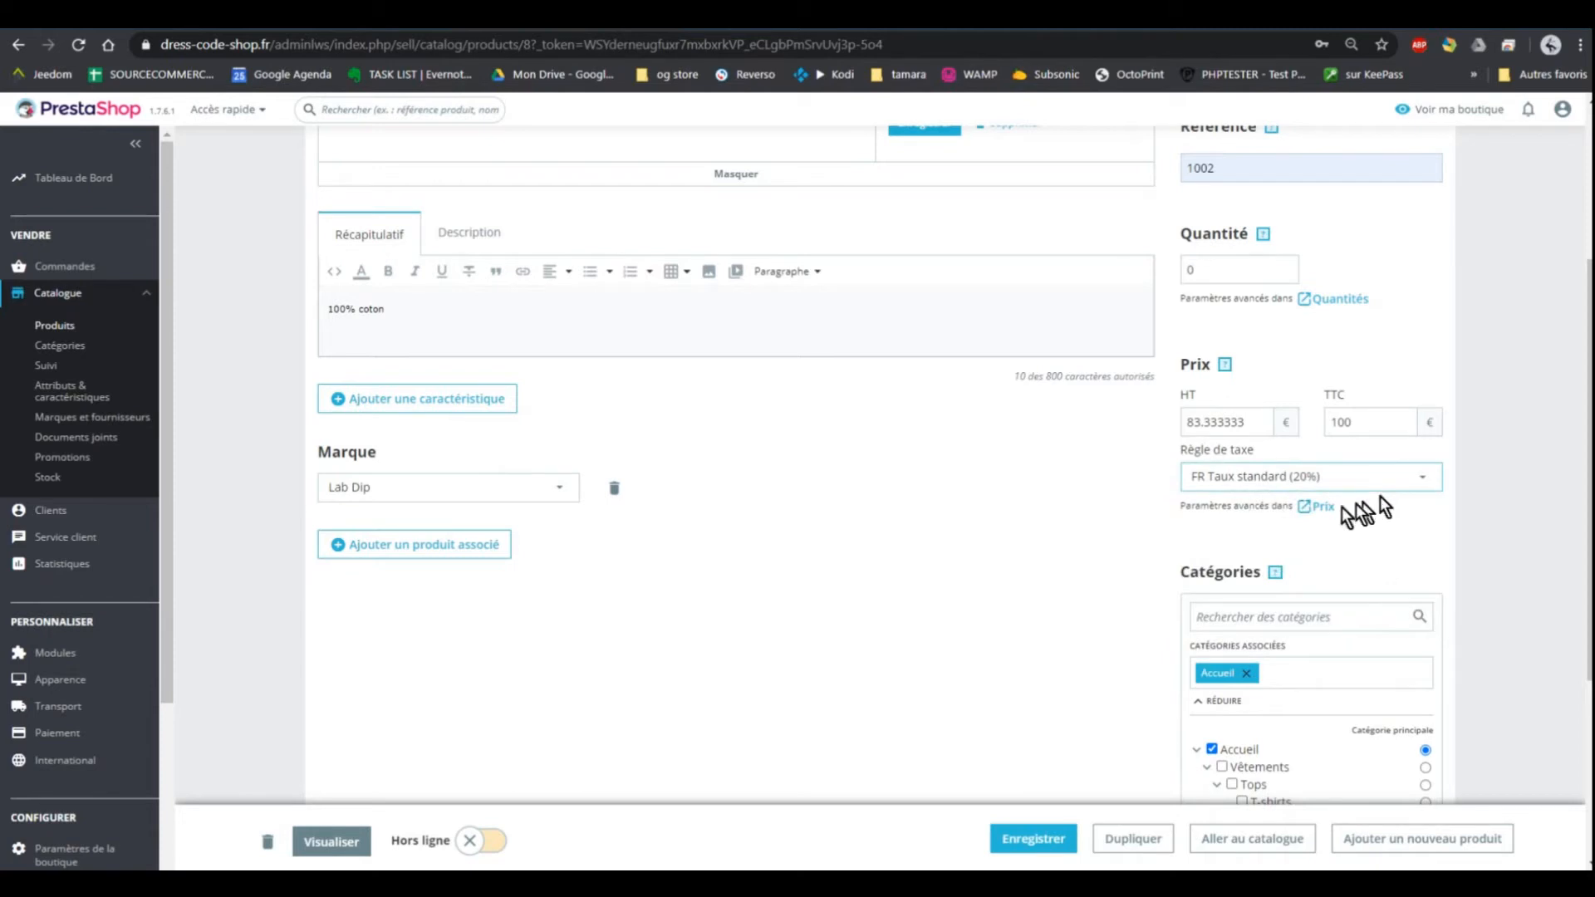
click(923, 556)
- Associate the product with the Tops and T-shirts categories and make T-shirts the main category
scroll(963, 548, down, 4)
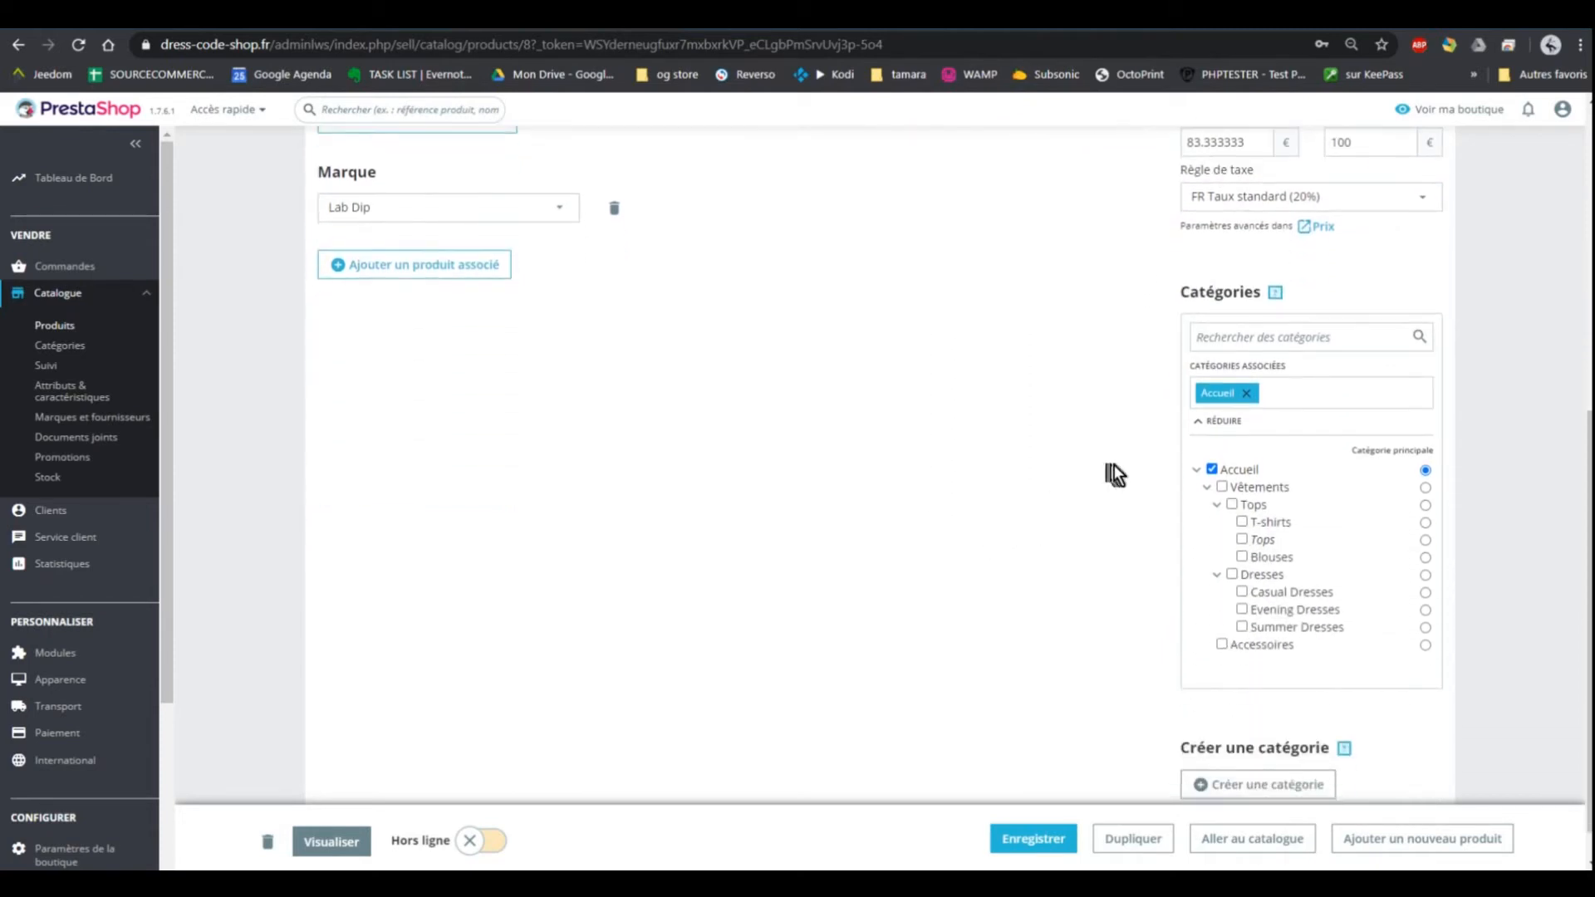
click(1232, 504)
click(1242, 523)
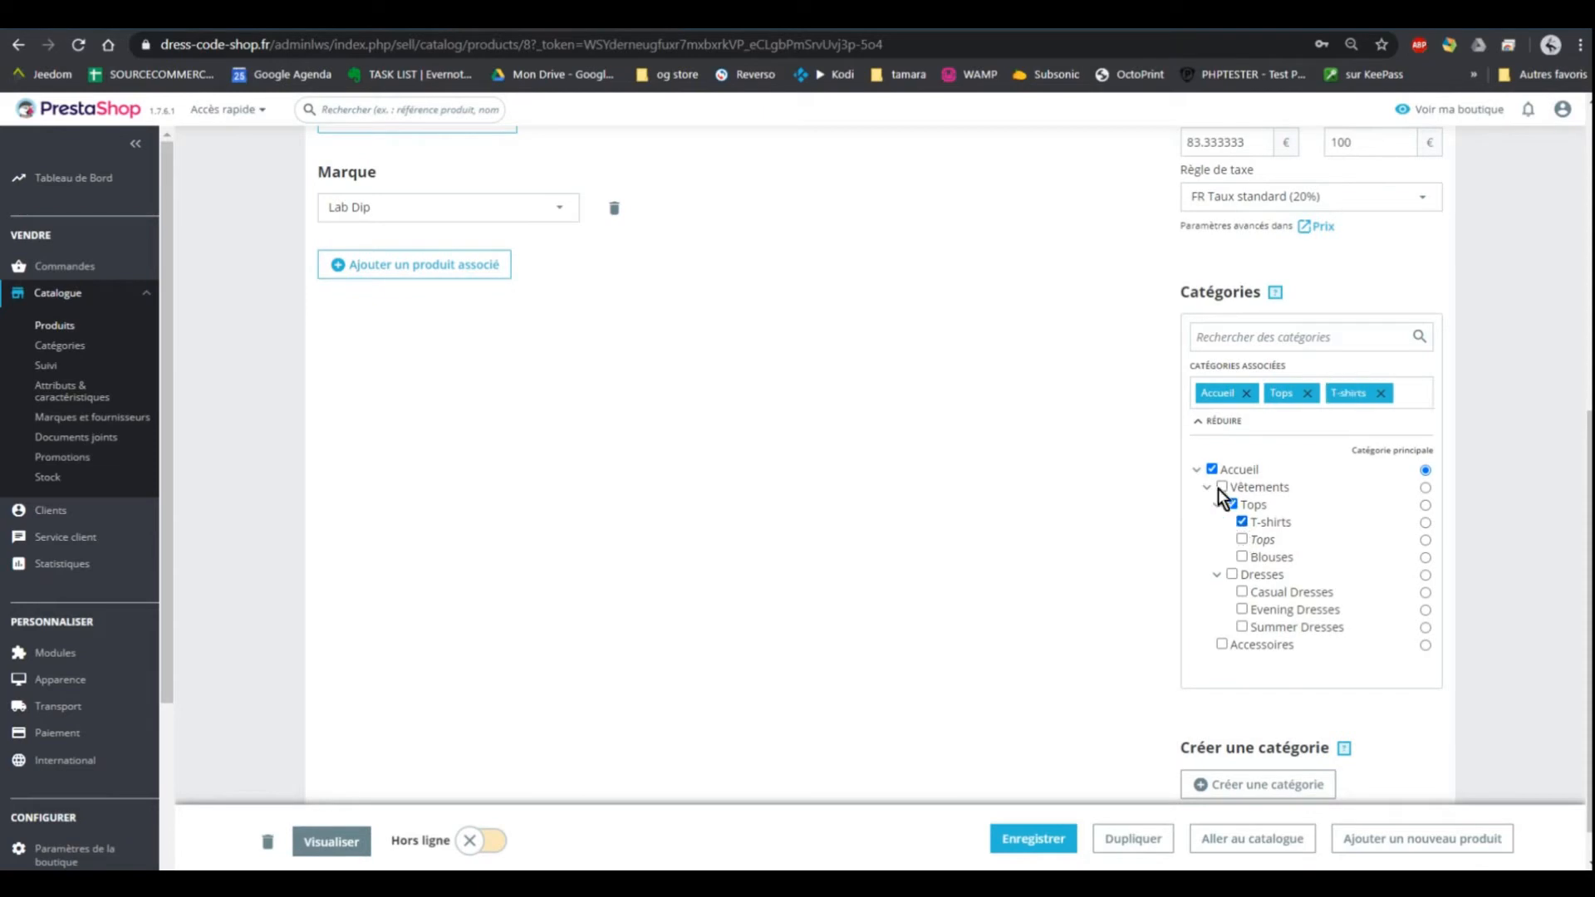
click(1427, 523)
- Check the entered product details and save the product
scroll(716, 350, up, 7)
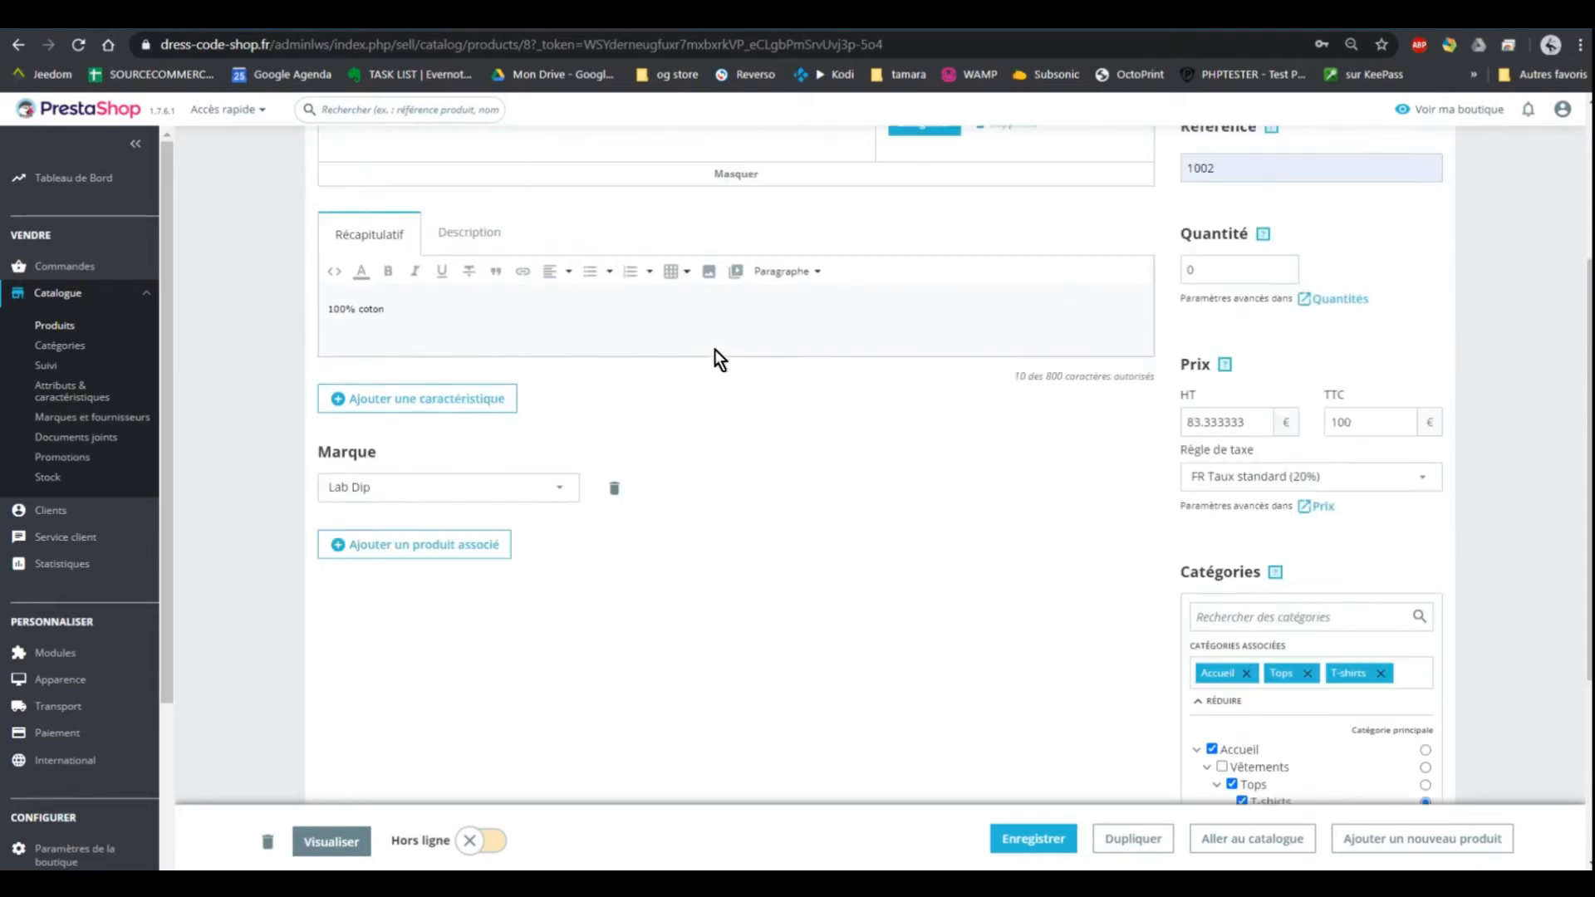
scroll(718, 354, down, 7)
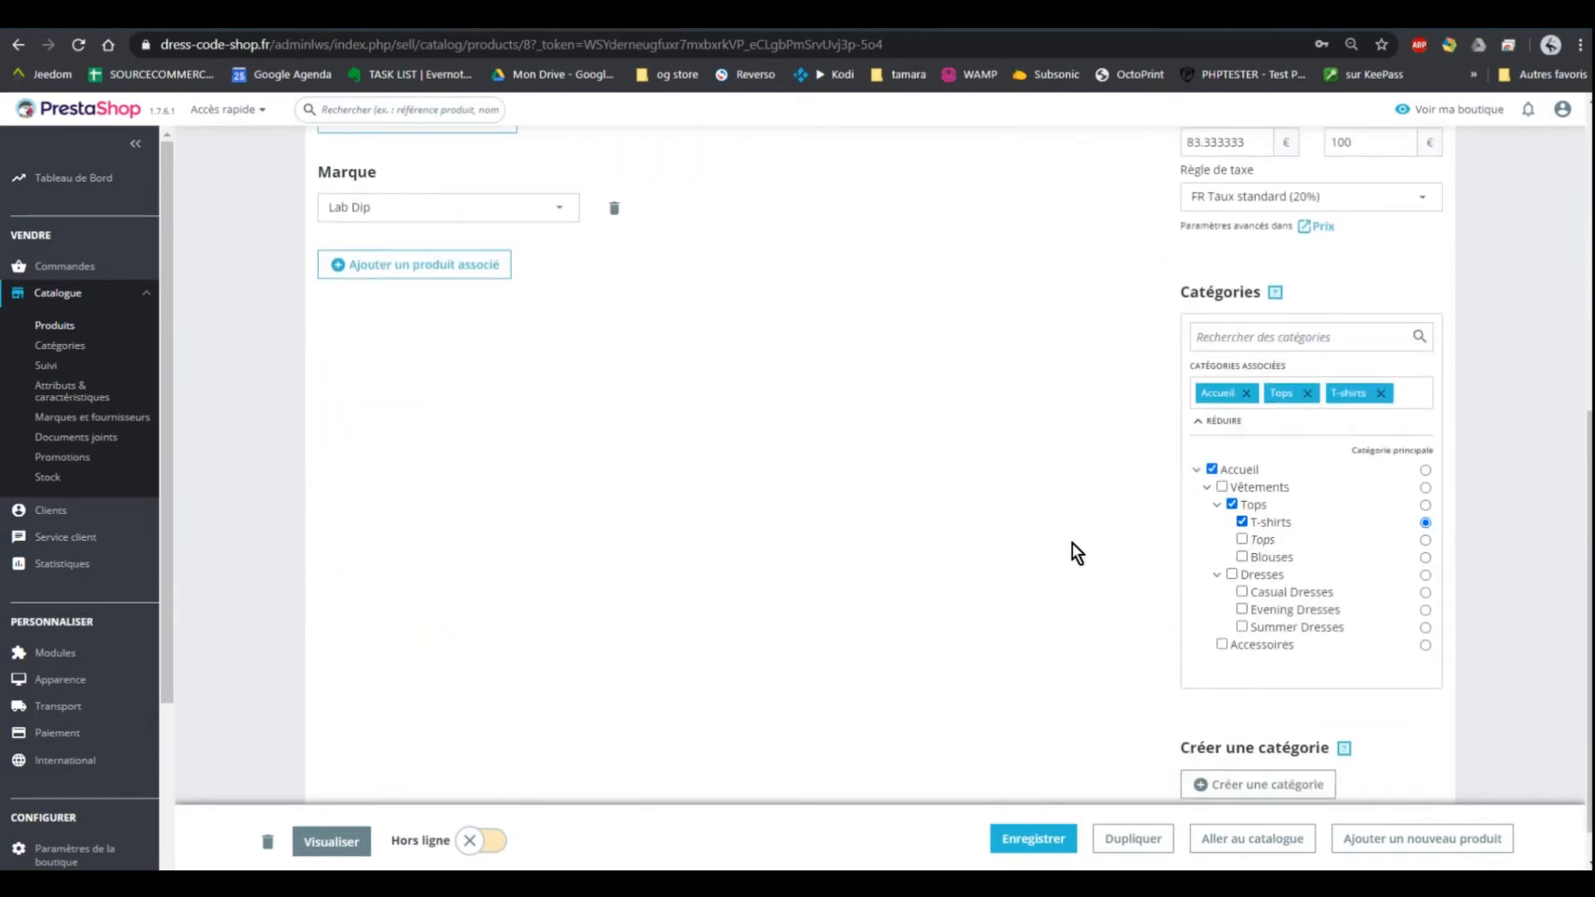
scroll(1073, 543, down, 1)
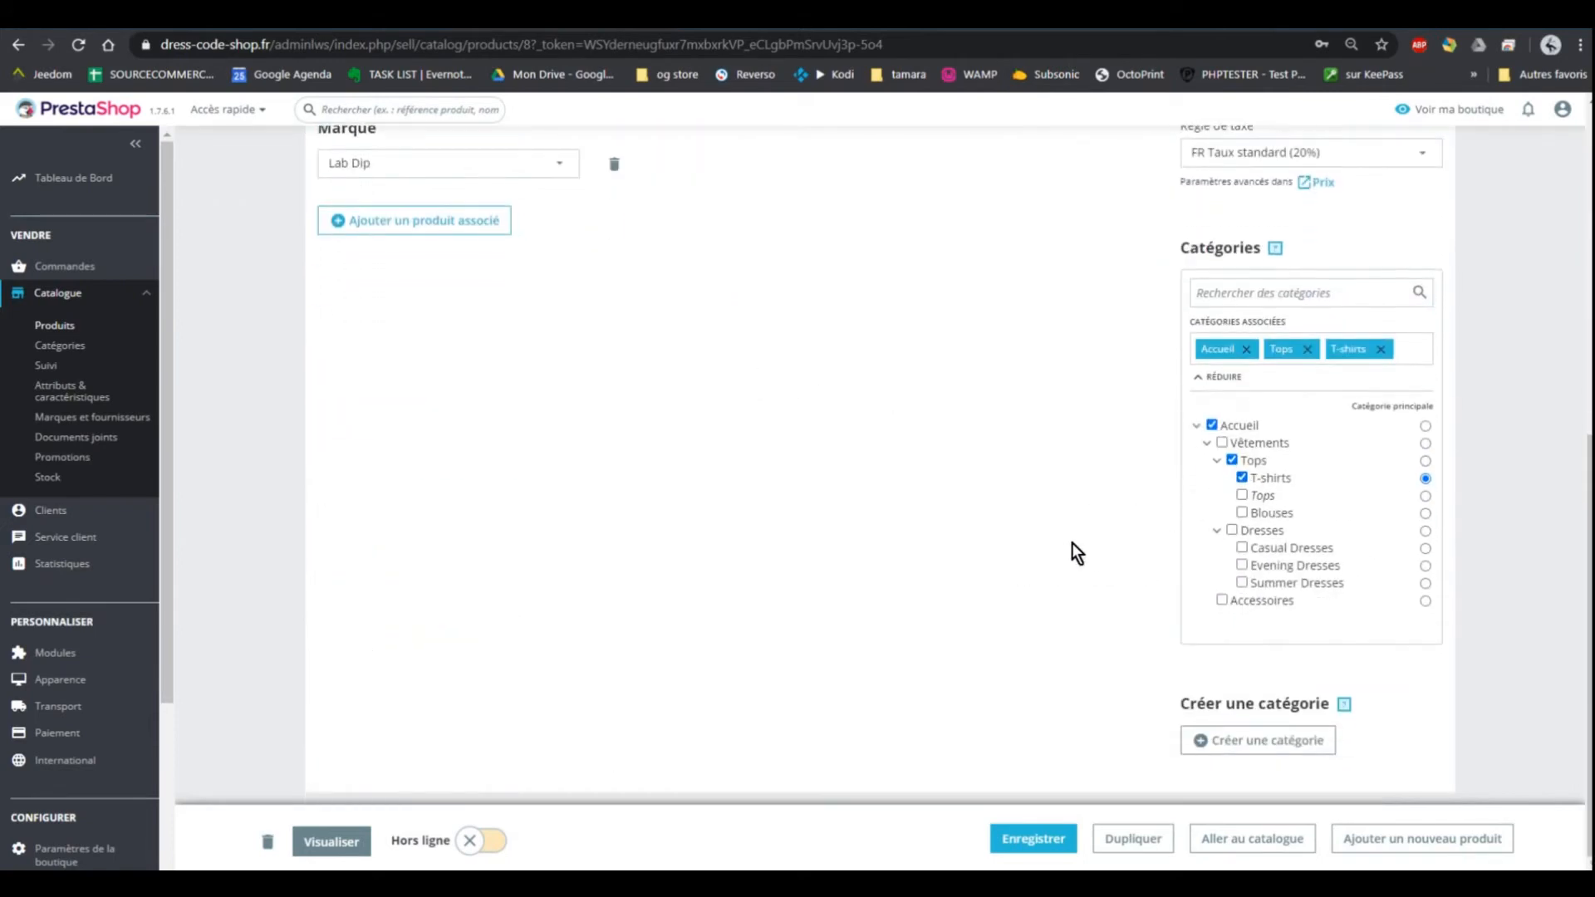
click(1030, 841)
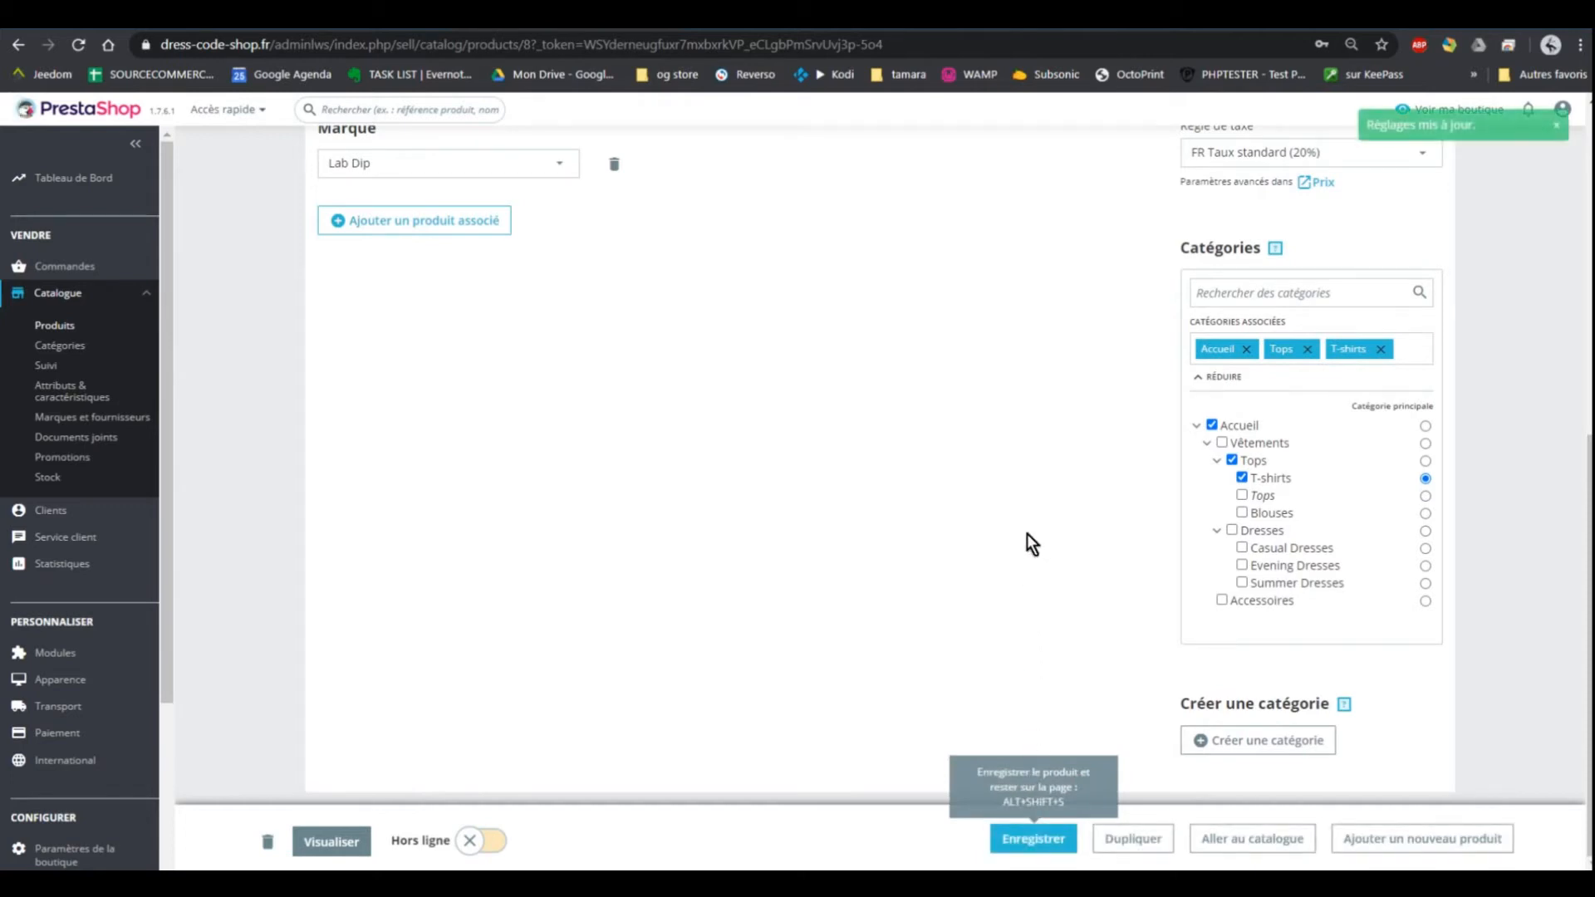
- Change the simple product to a product with combinations and open its combination settings
scroll(1039, 553, down, 1)
scroll(1038, 553, up, 1)
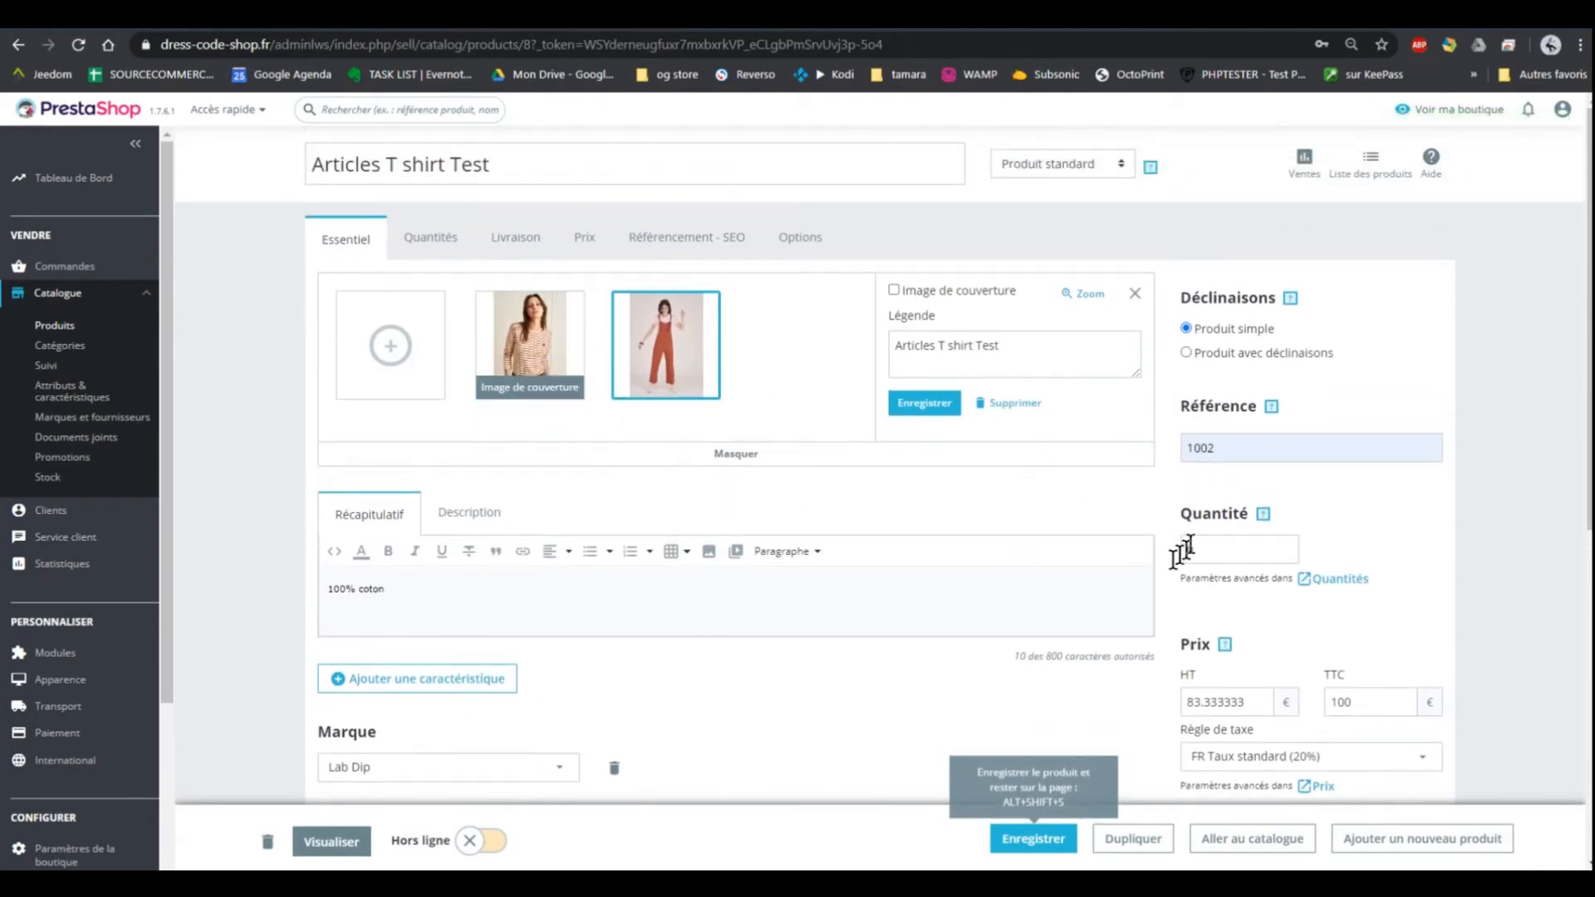
scroll(1014, 586, down, 2)
scroll(1014, 586, up, 2)
click(1189, 352)
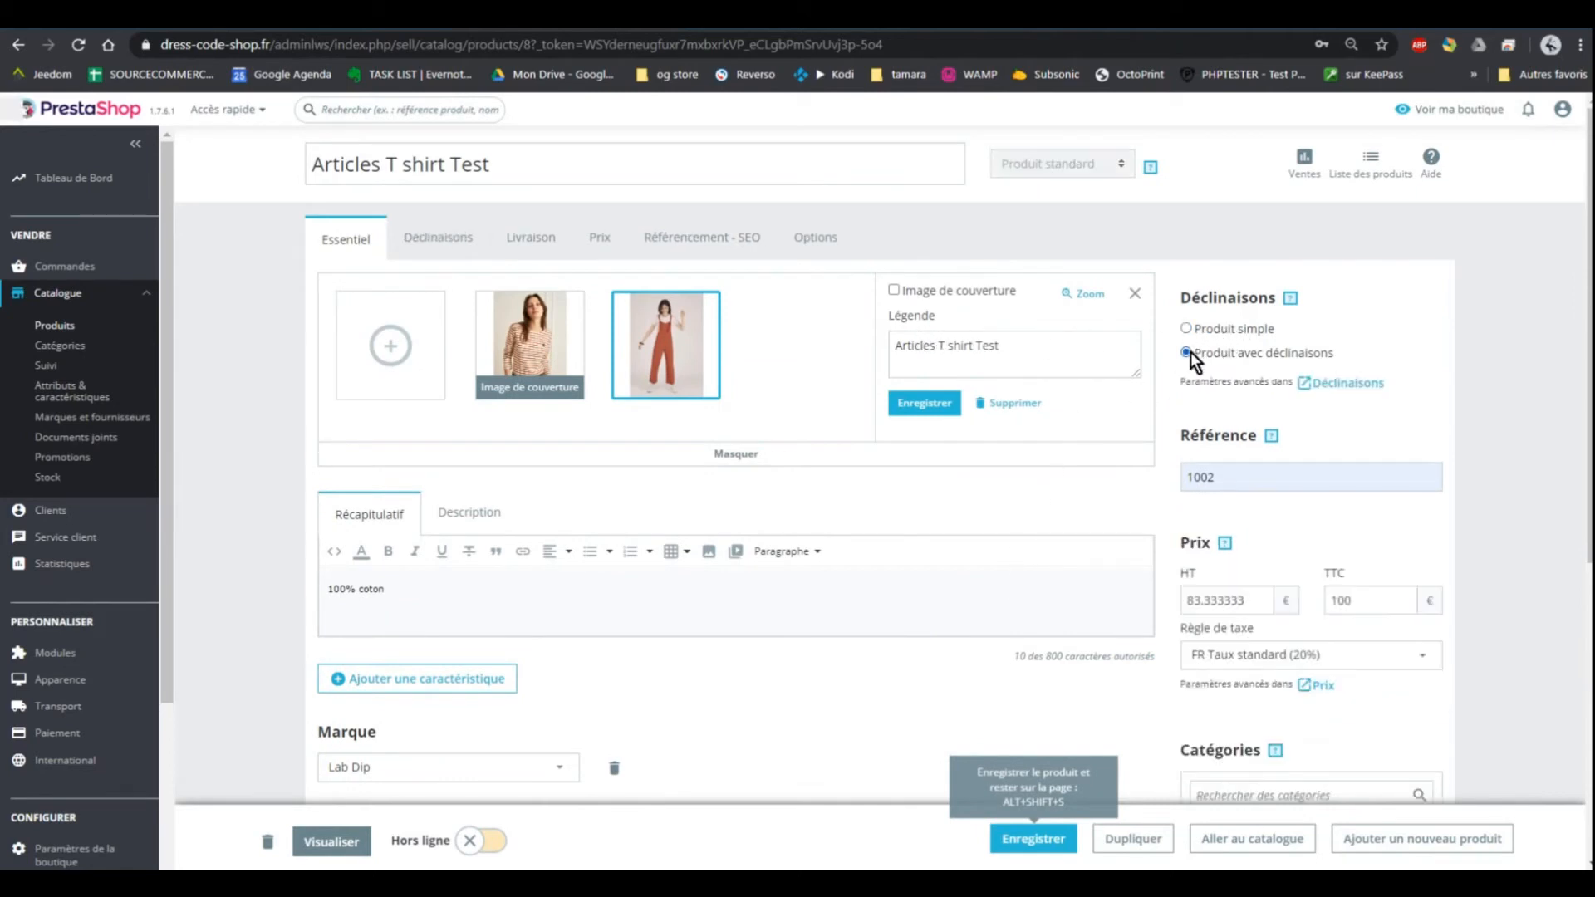
click(1345, 383)
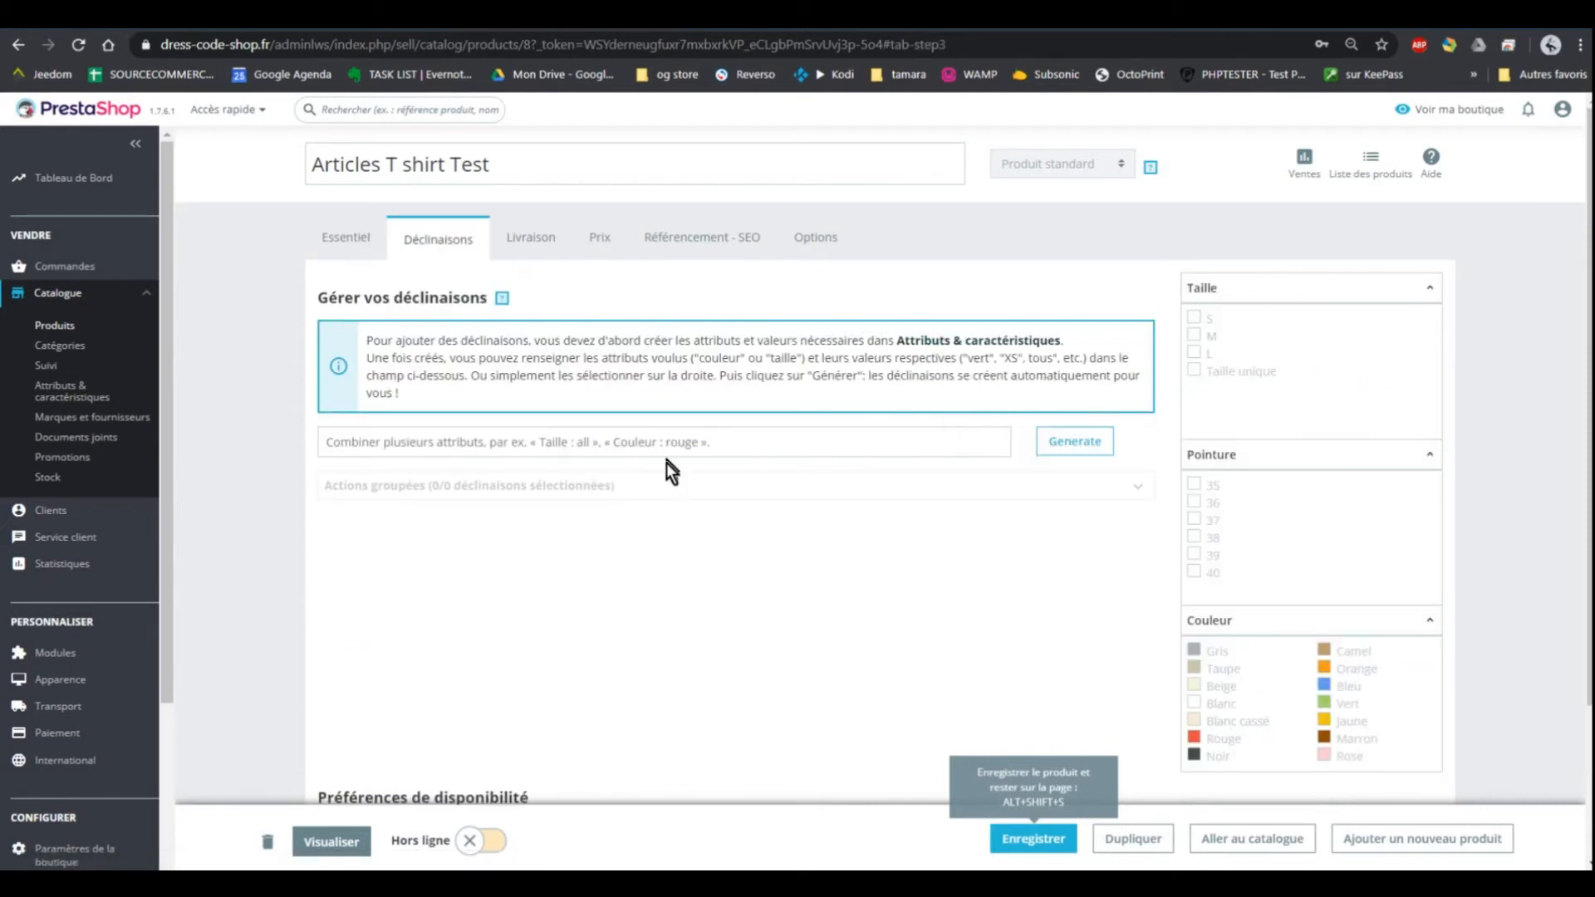
scroll(831, 498, down, 3)
scroll(1280, 395, up, 3)
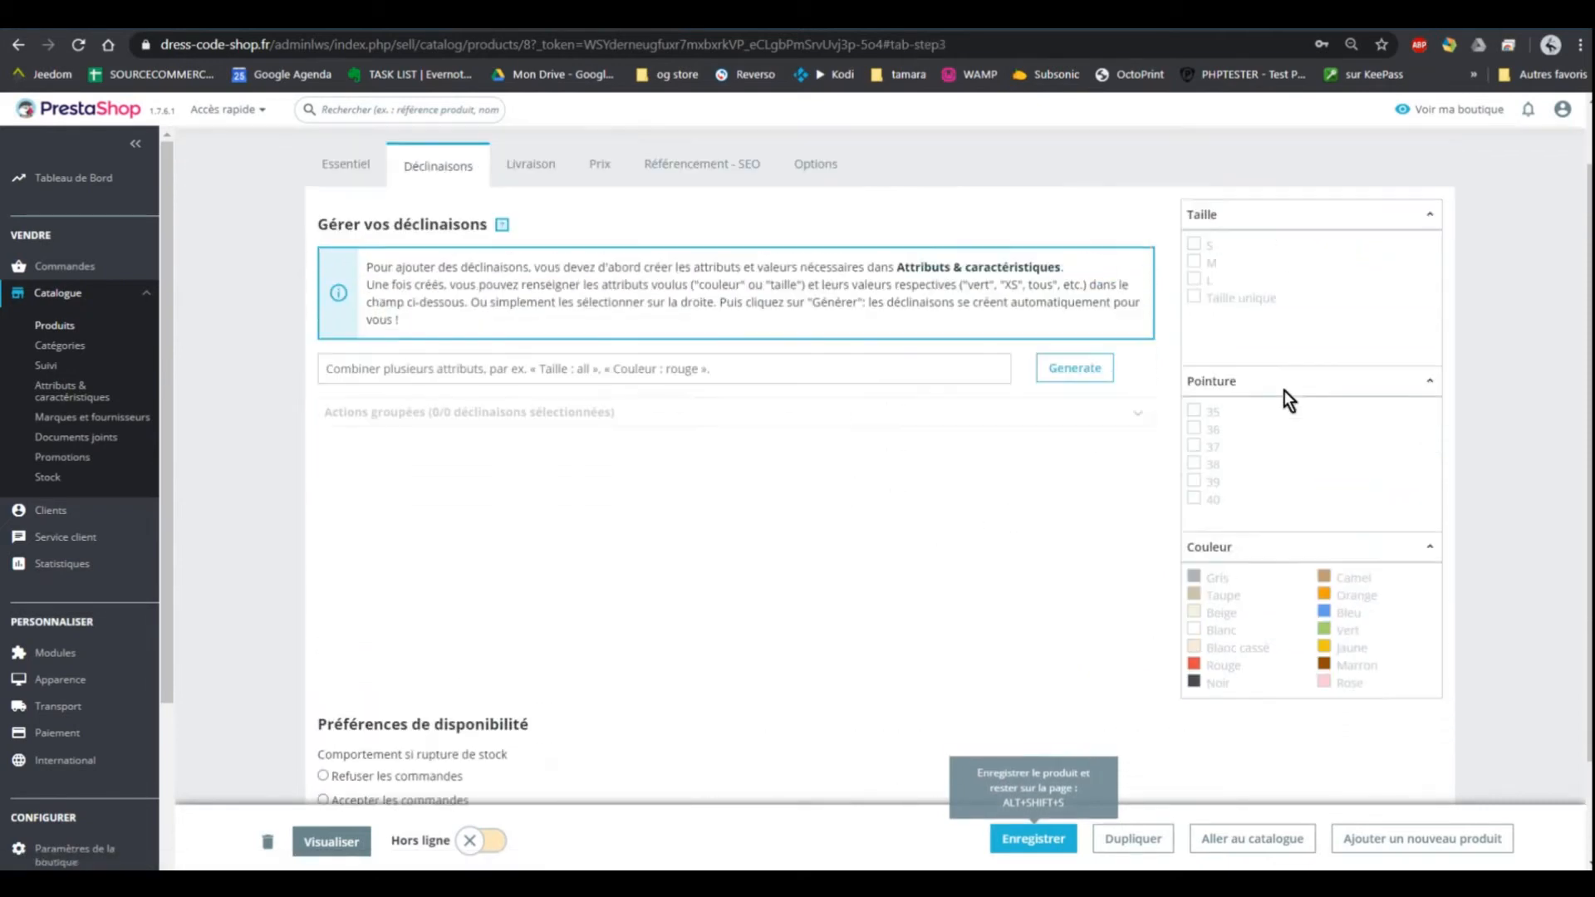
- Generate the combinations of sizes S, M and L with the colours Taupe and Beige
click(1196, 319)
click(1196, 336)
click(1197, 352)
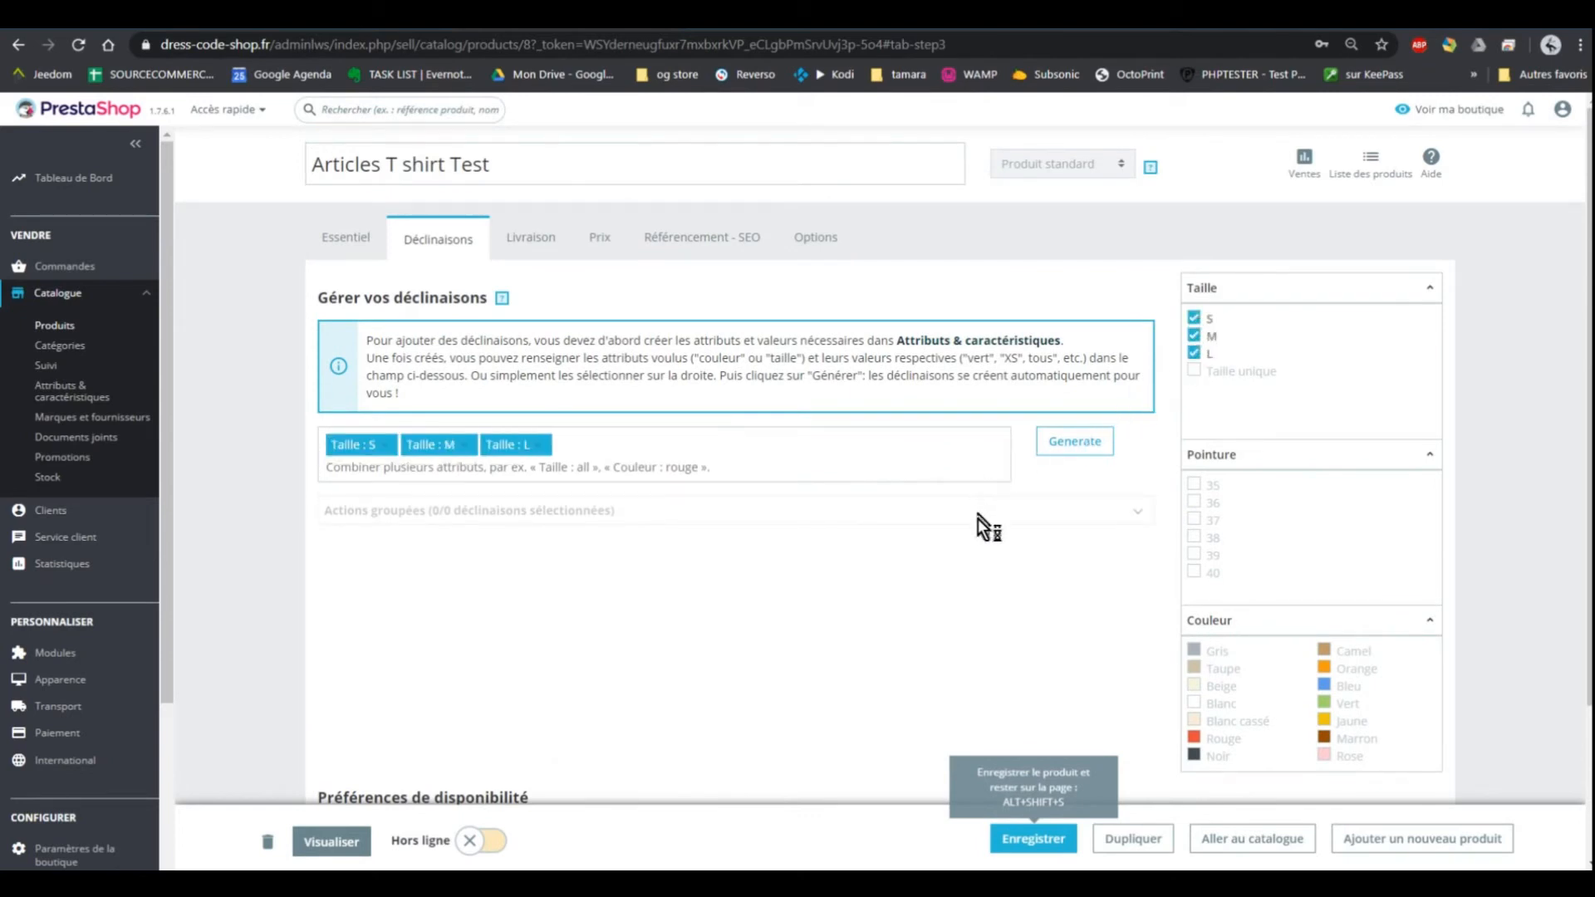
scroll(997, 523, down, 1)
click(1196, 575)
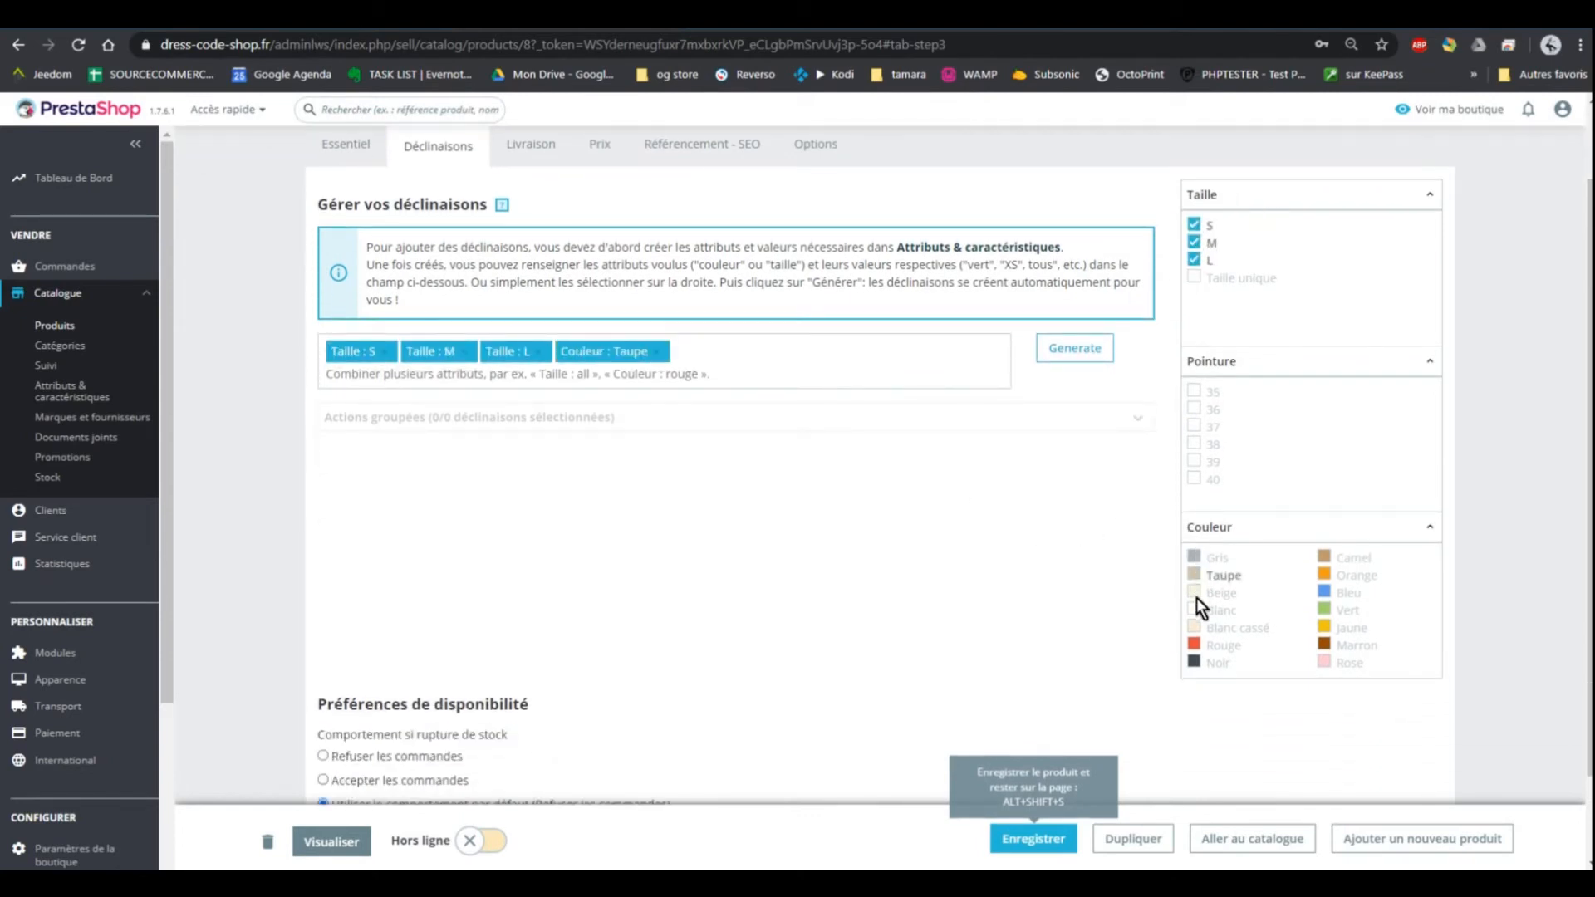
click(1196, 593)
scroll(969, 485, up, 1)
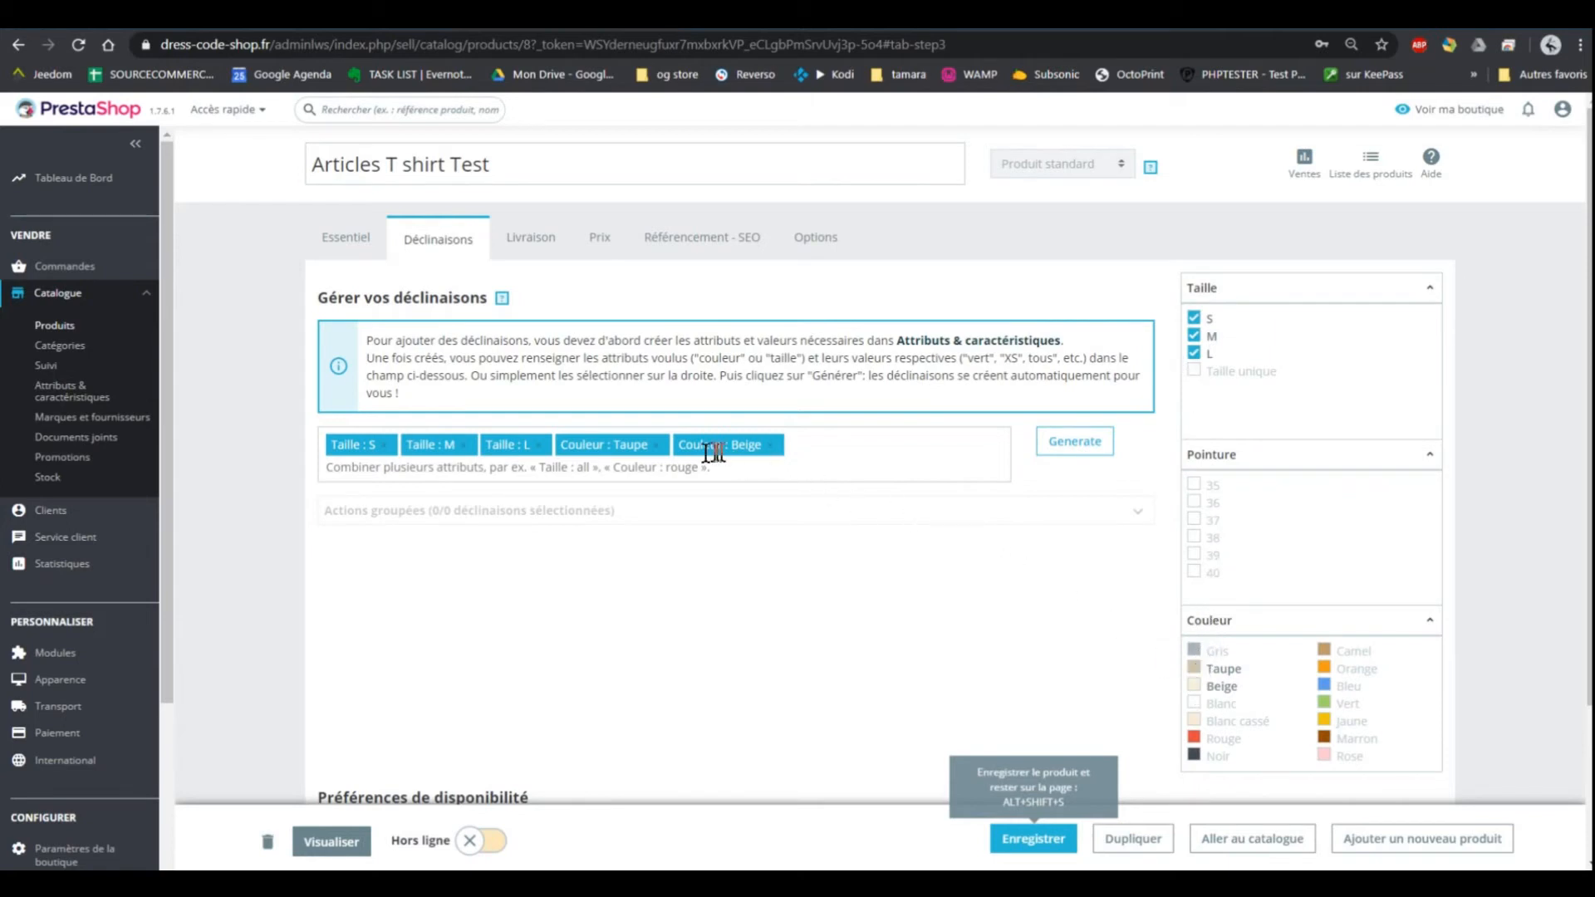
click(1064, 453)
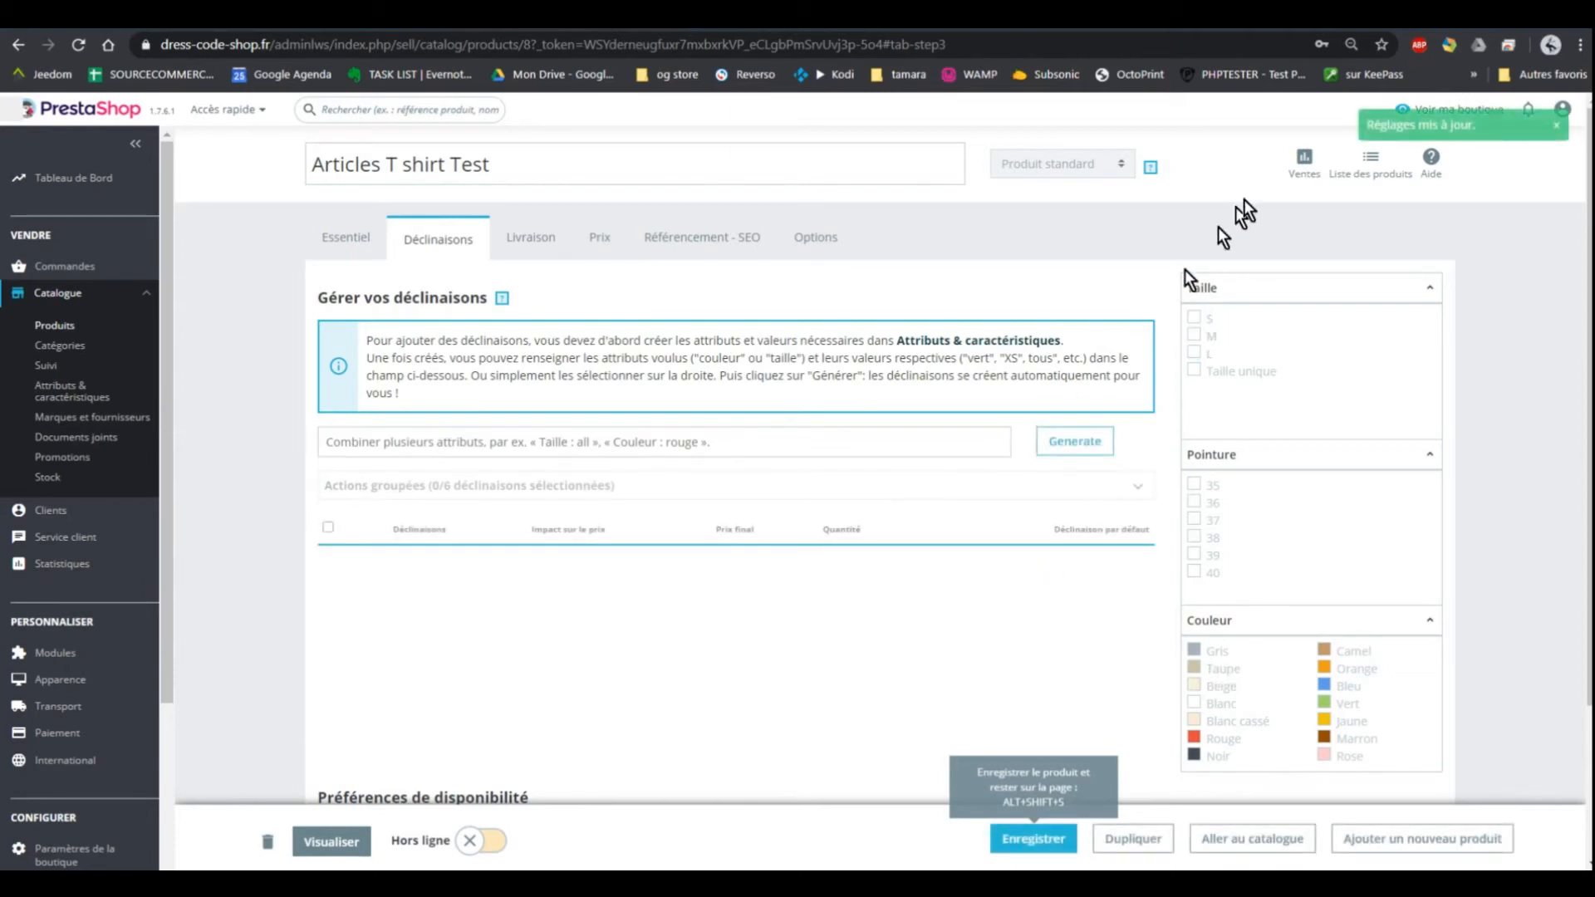
- Set the combination quantities: S Taupe 2, S Beige 2, M Taupe 1, M Beige 5 and L Beige 10
scroll(797, 454, down, 5)
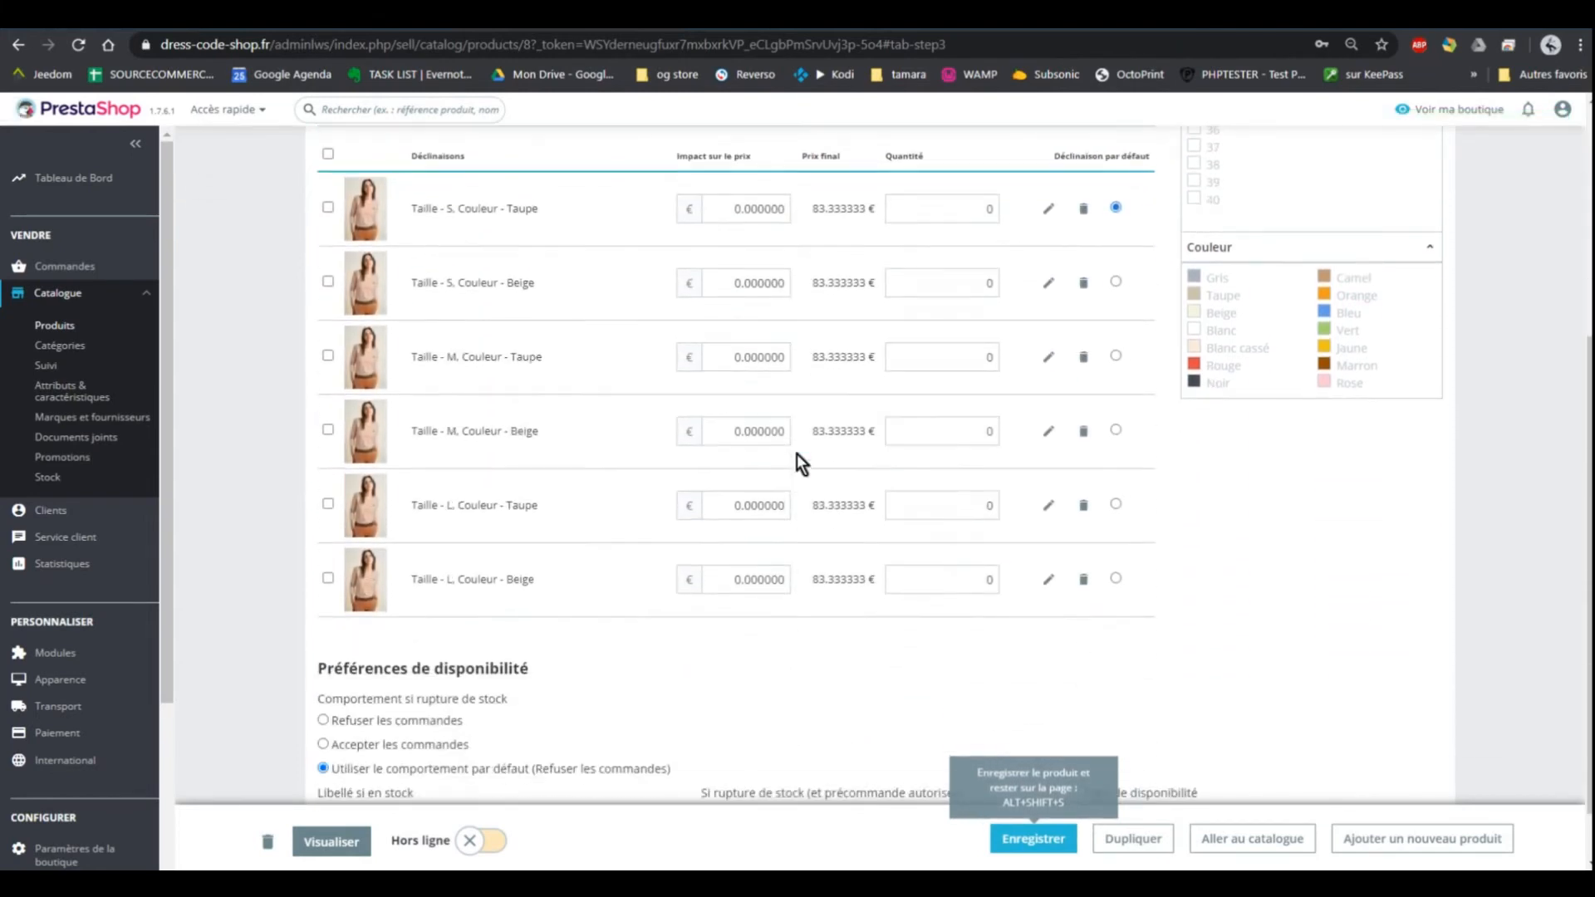
scroll(797, 454, up, 1)
double_click(943, 302)
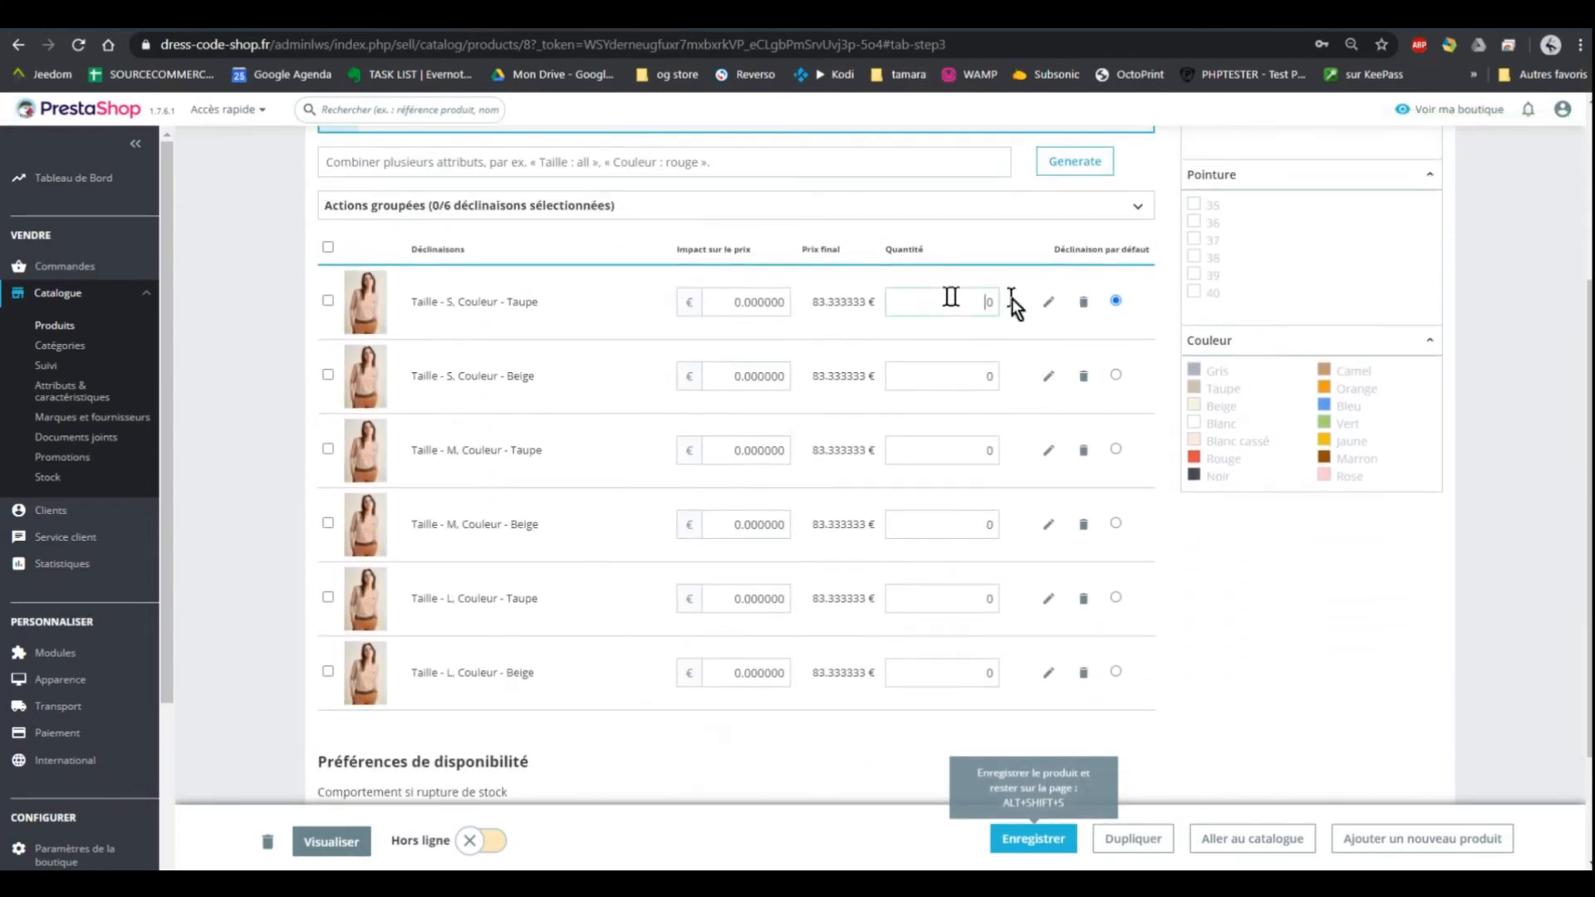
text(2)
key(Tab)
text(2)
key(Tab)
text(1)
text(5)
double_click(978, 673)
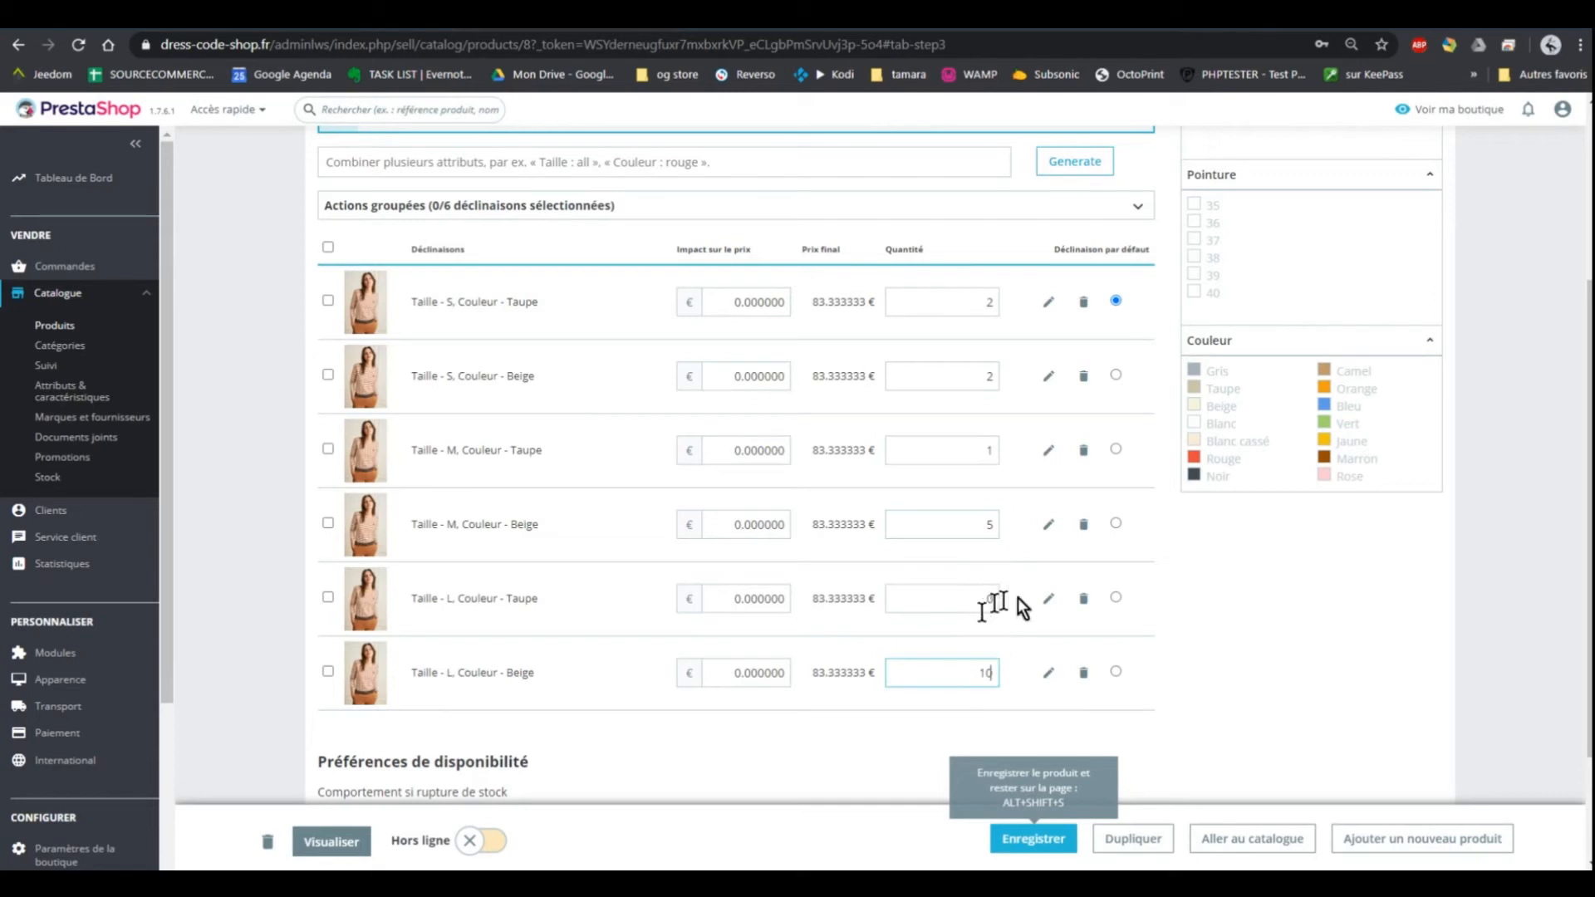
click(1231, 547)
scroll(1231, 546, up, 2)
scroll(1101, 490, down, 2)
scroll(623, 625, down, 3)
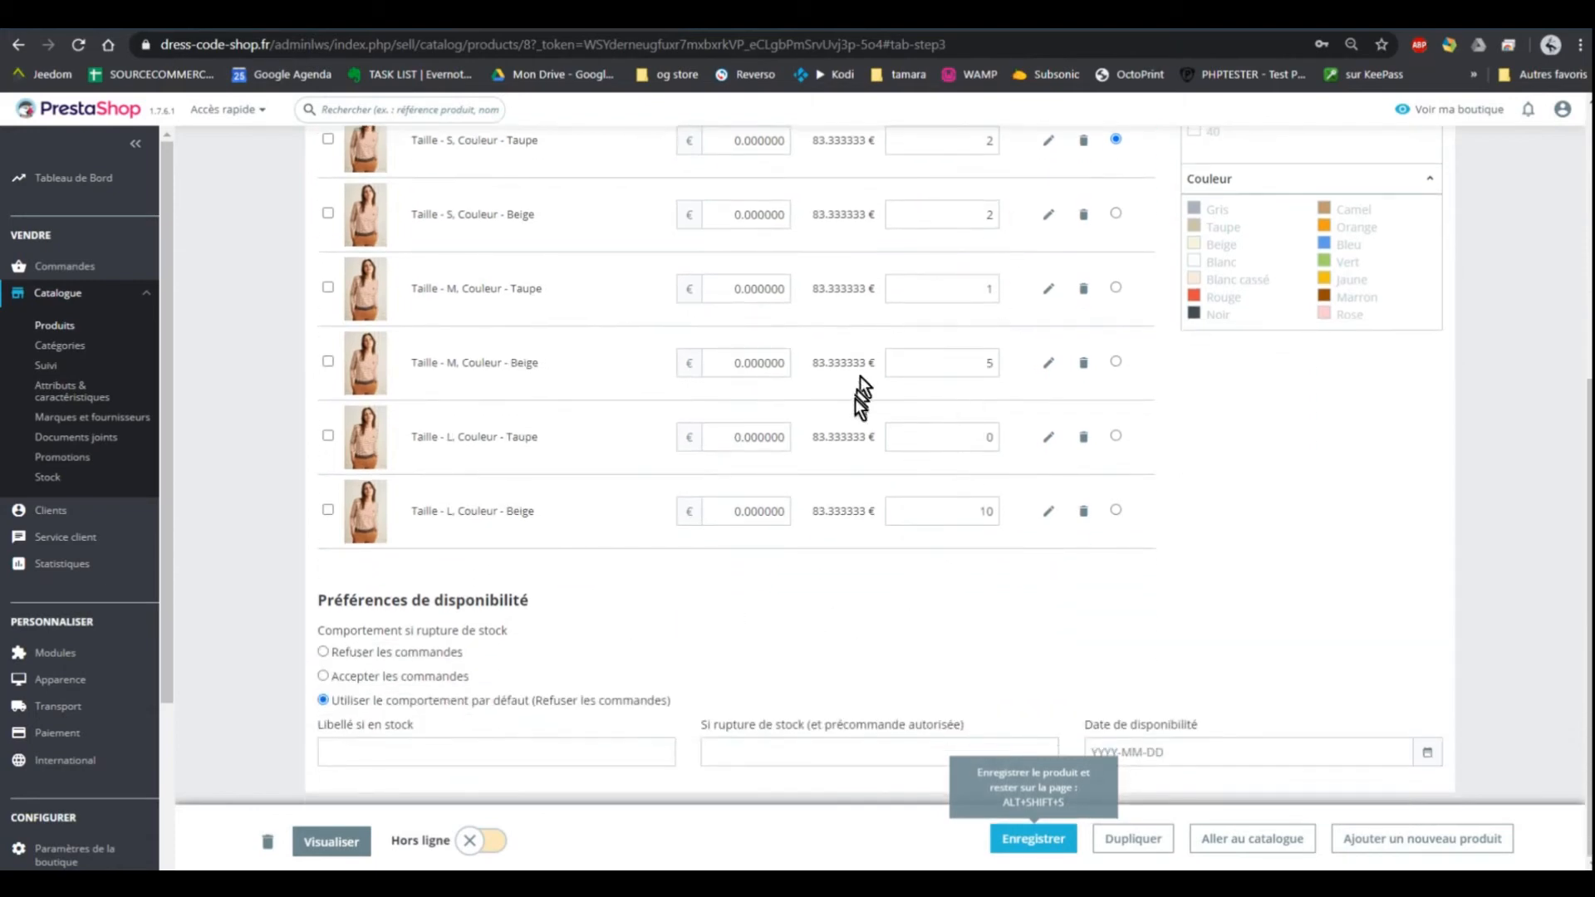
scroll(862, 385, up, 3)
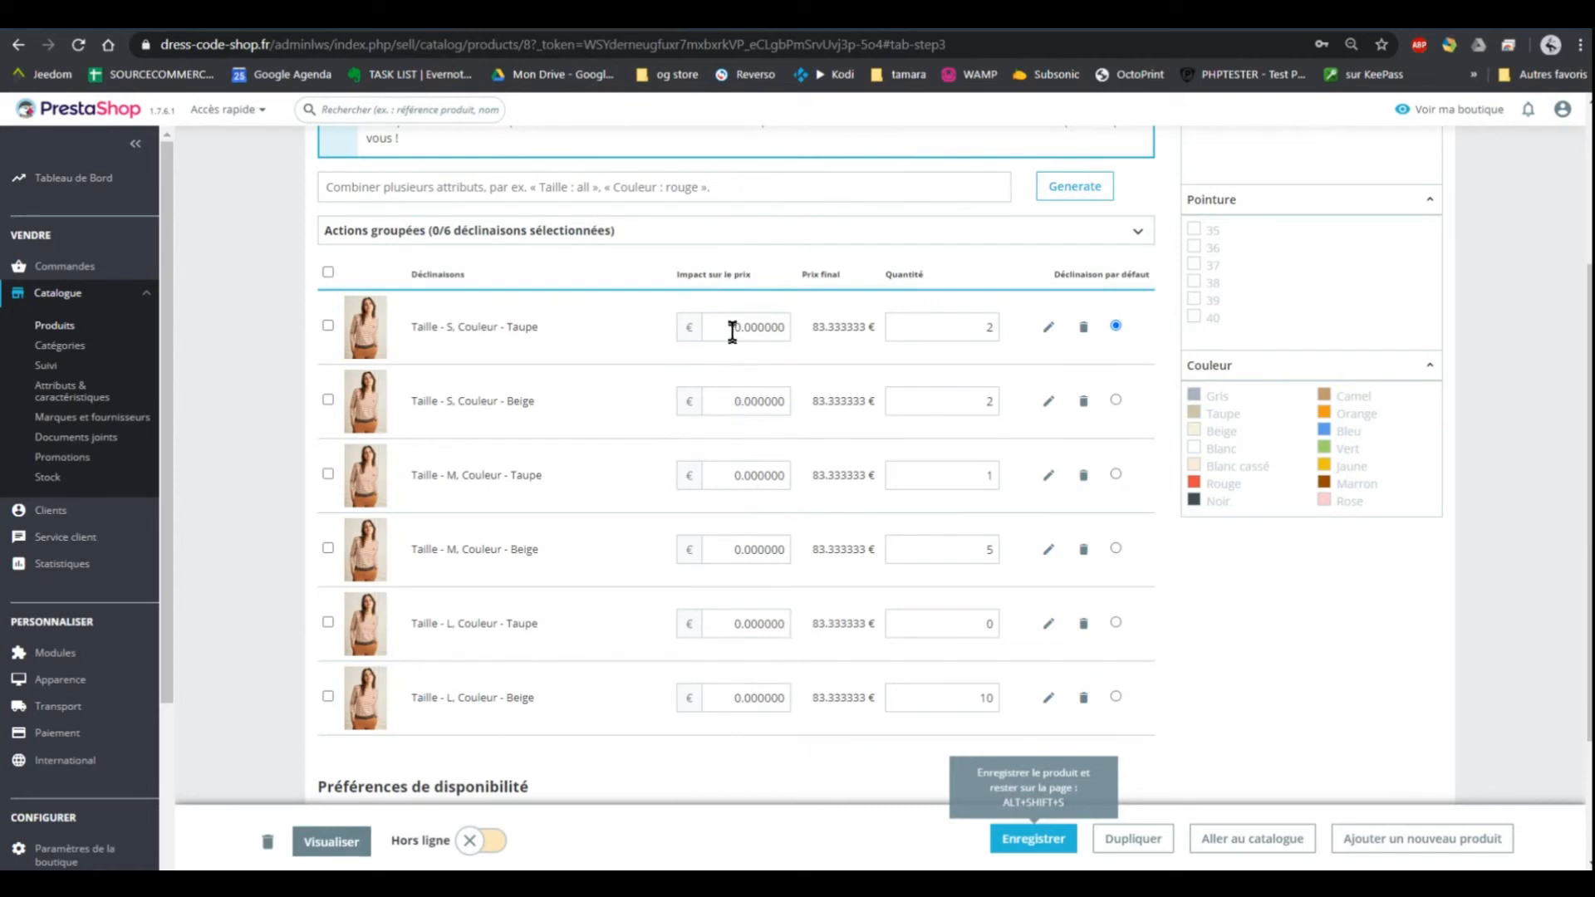
- Check the six size and colour combinations and the out-of-stock preferences, and save the product
scroll(756, 437, down, 2)
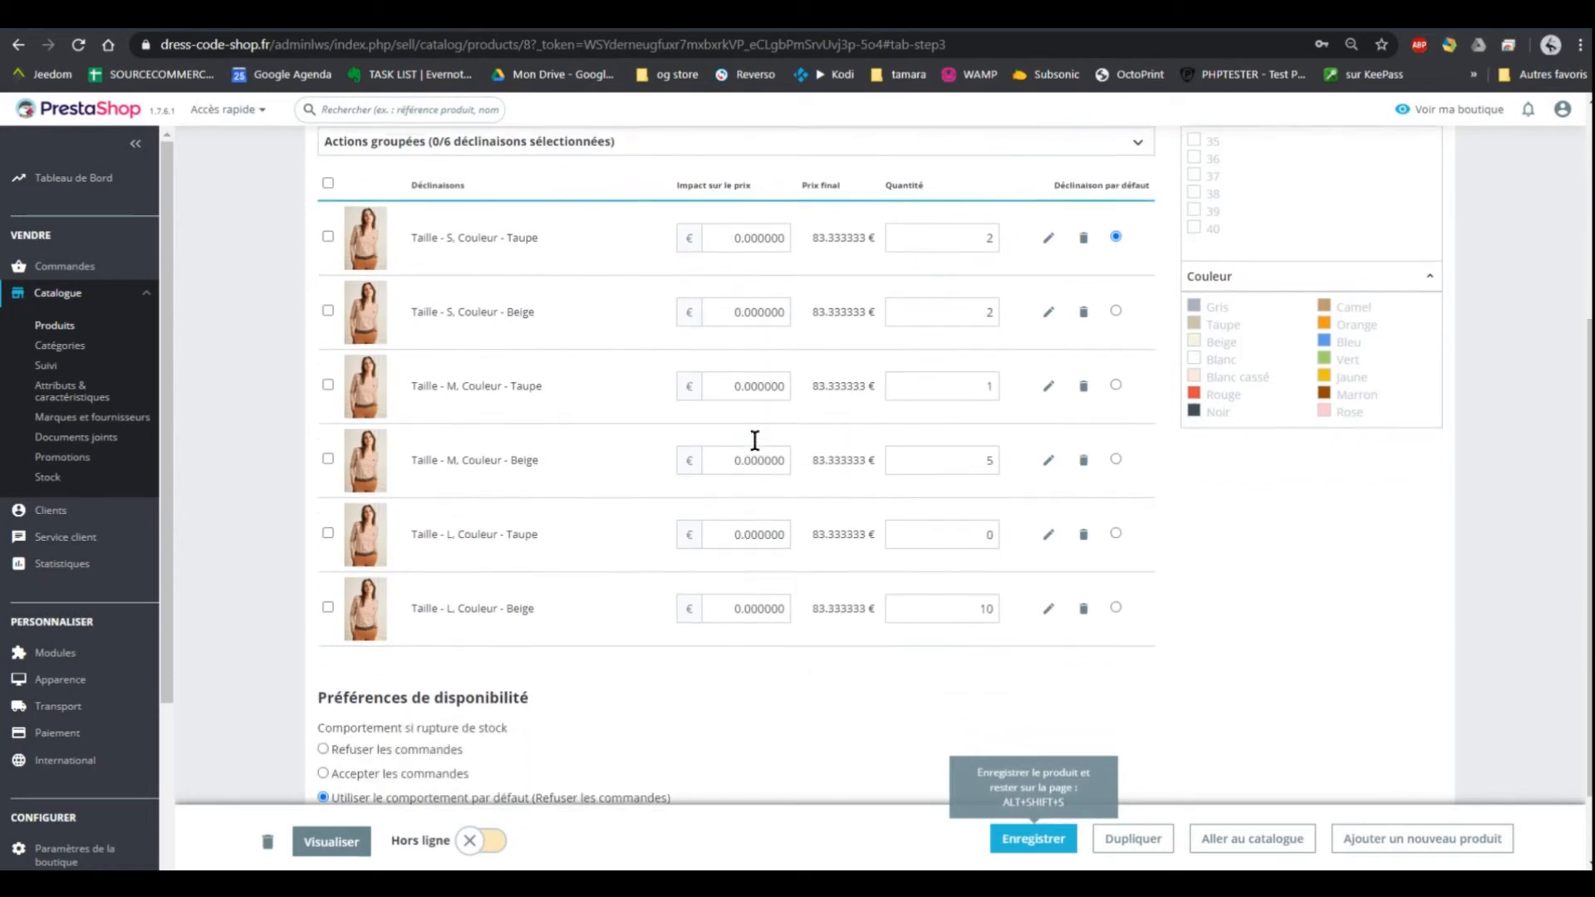
scroll(756, 441, up, 2)
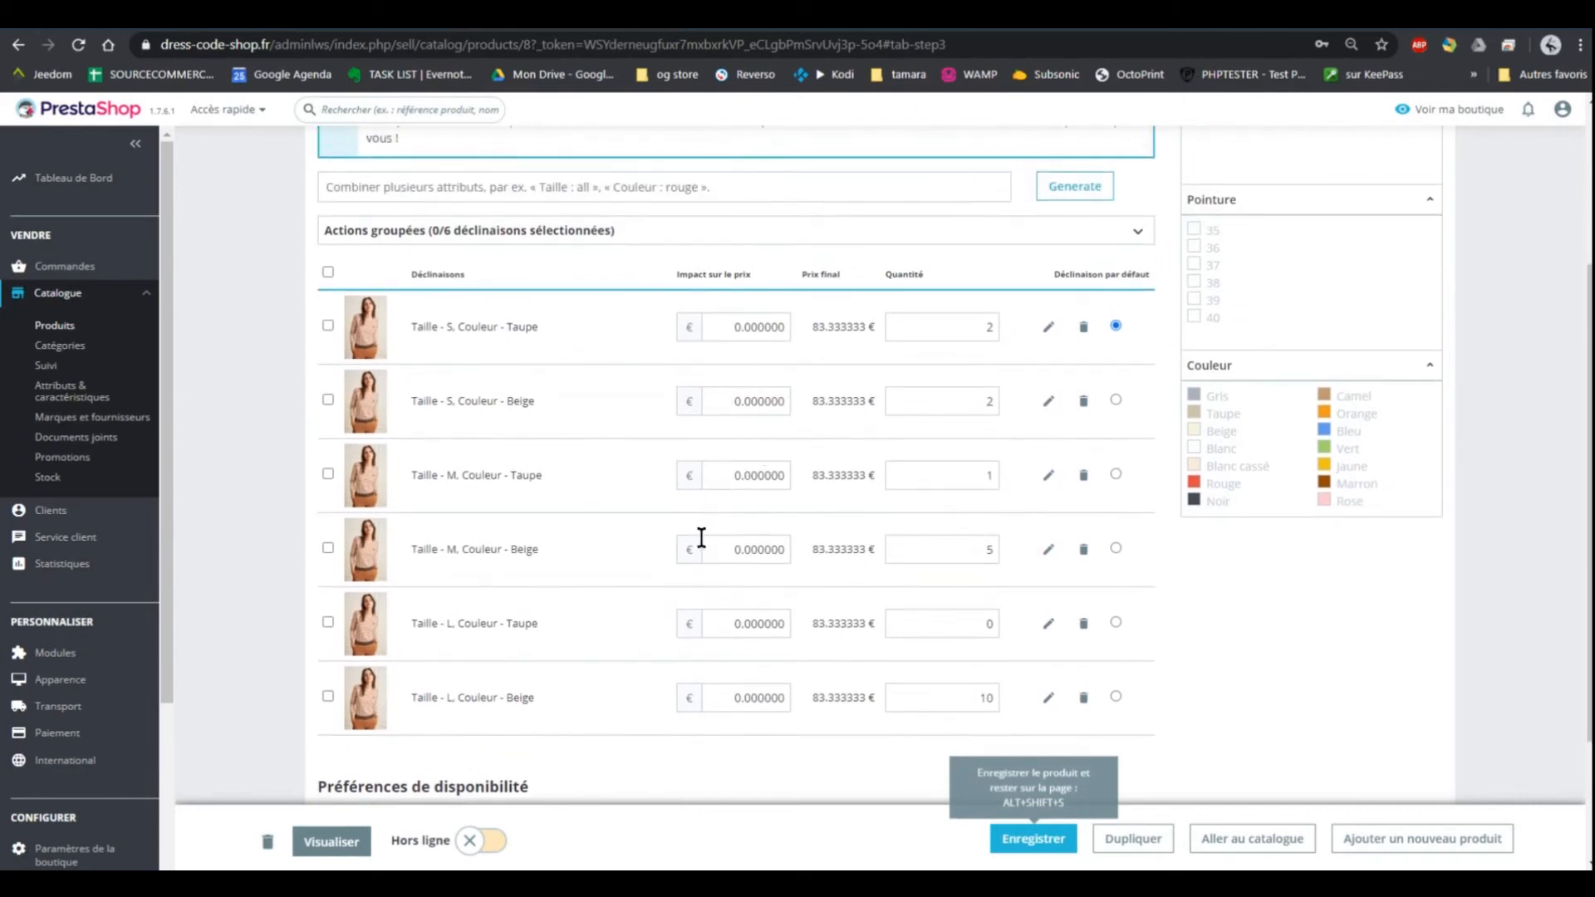
scroll(957, 372, down, 4)
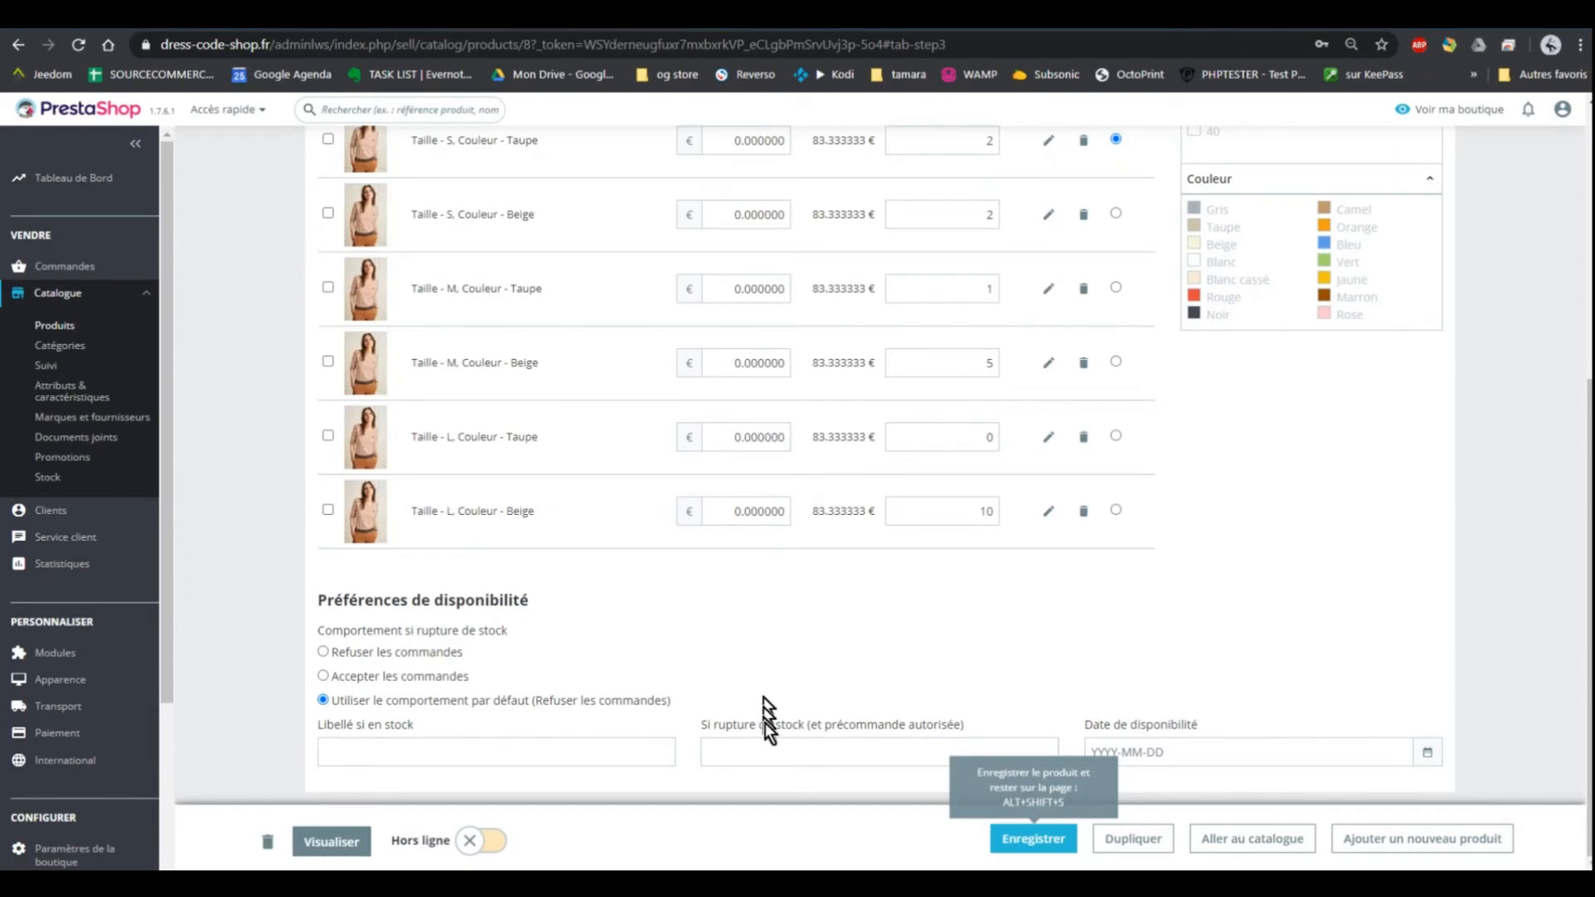
click(1009, 837)
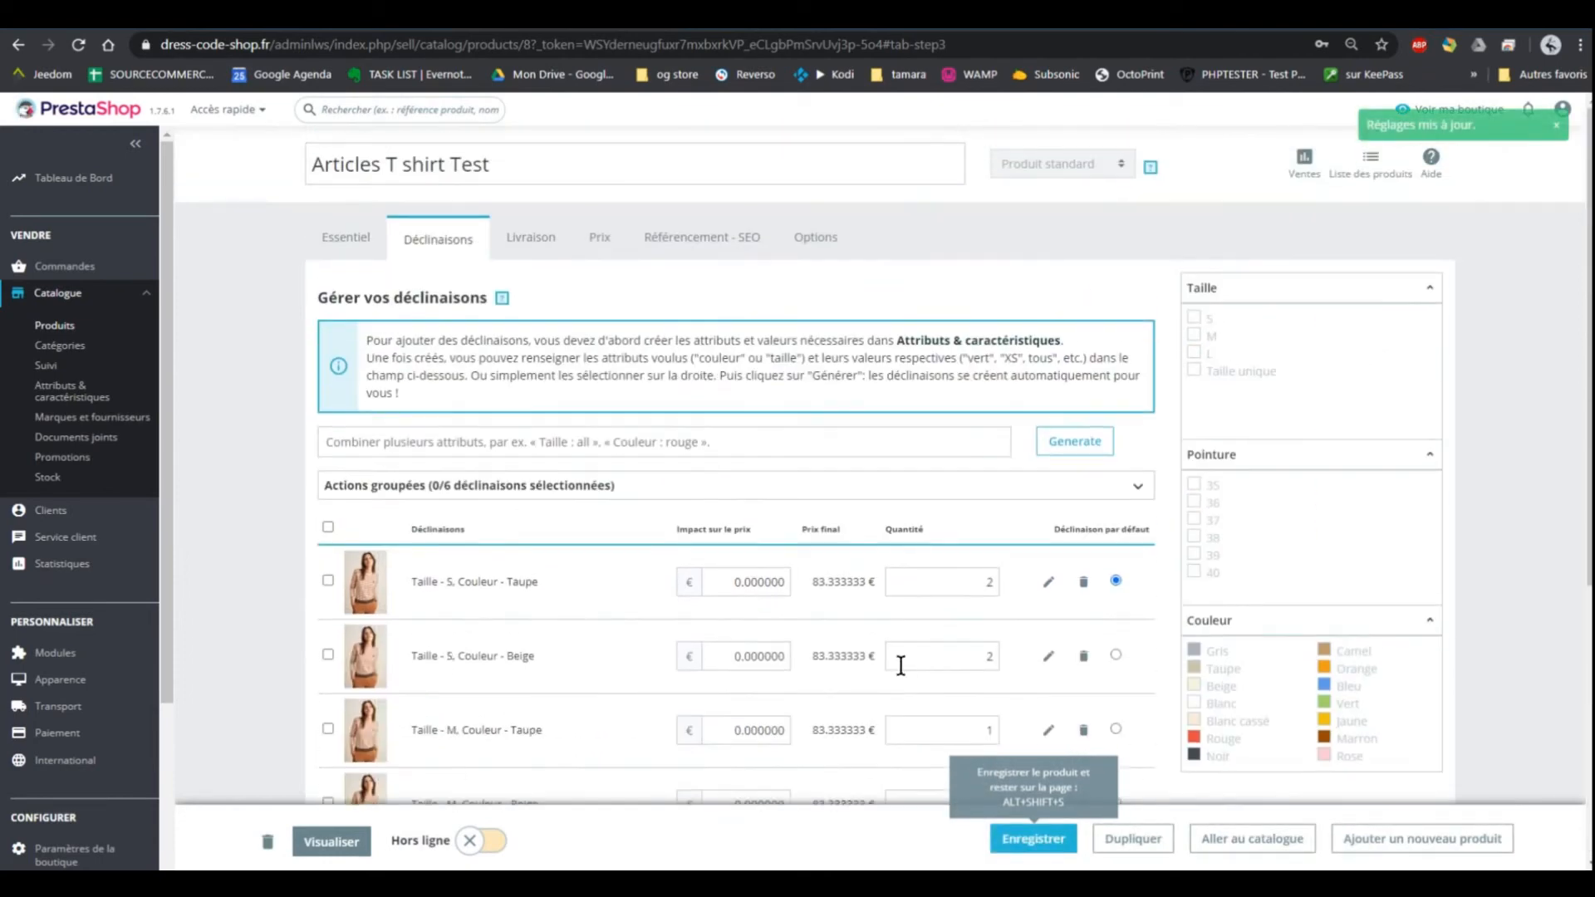
- Review the product's delivery settings, including package dimensions, delivery time and carriers, and its price and tax settings
click(528, 247)
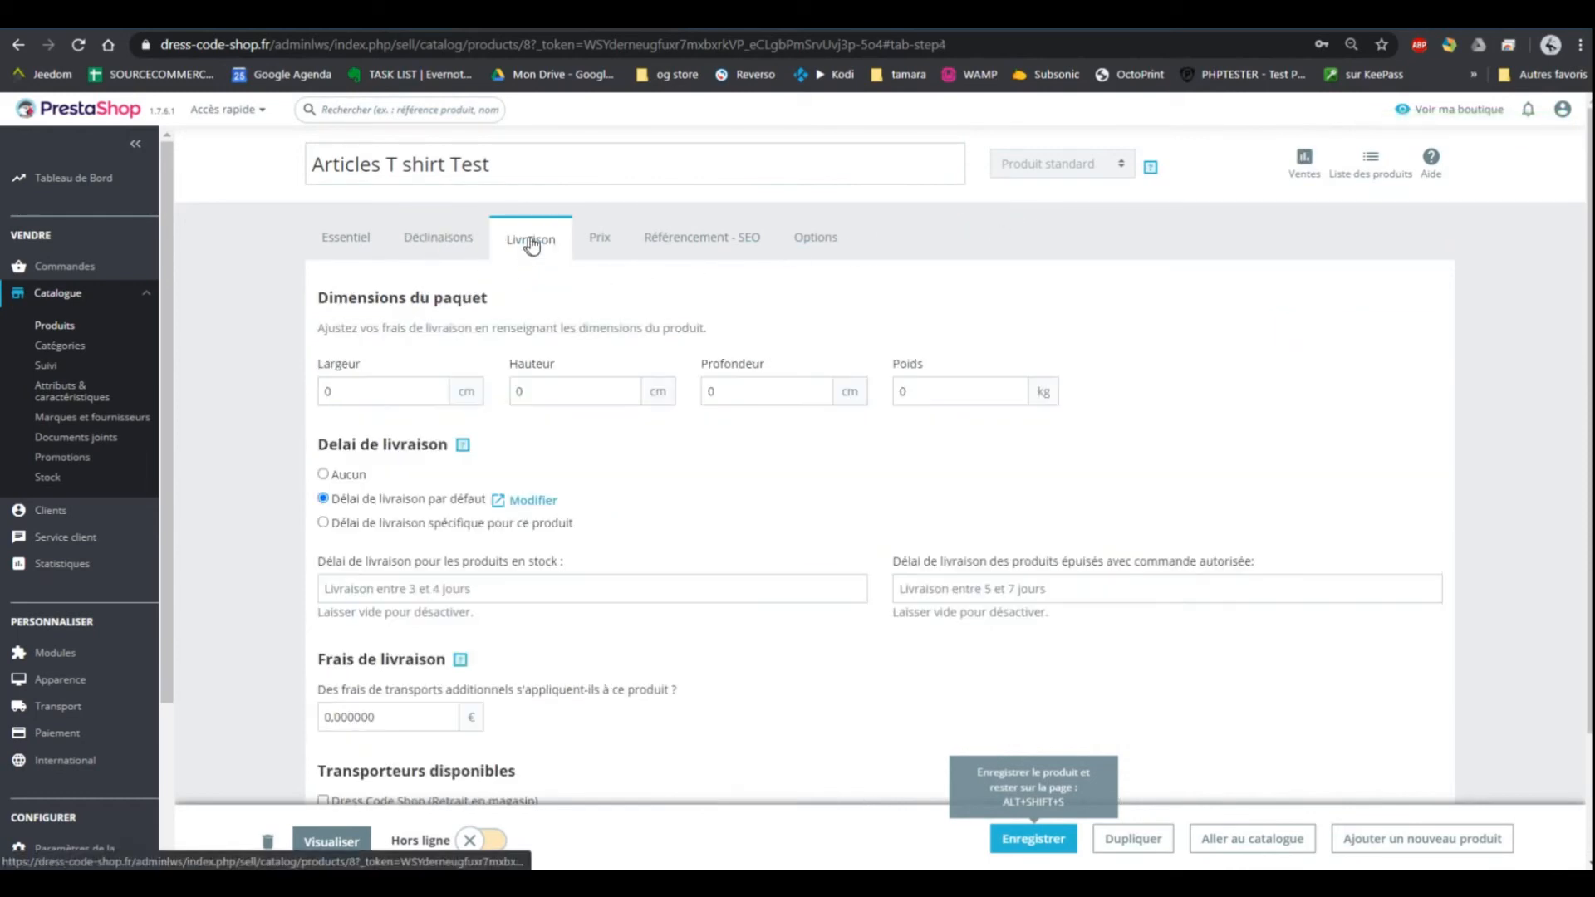
scroll(565, 359, down, 2)
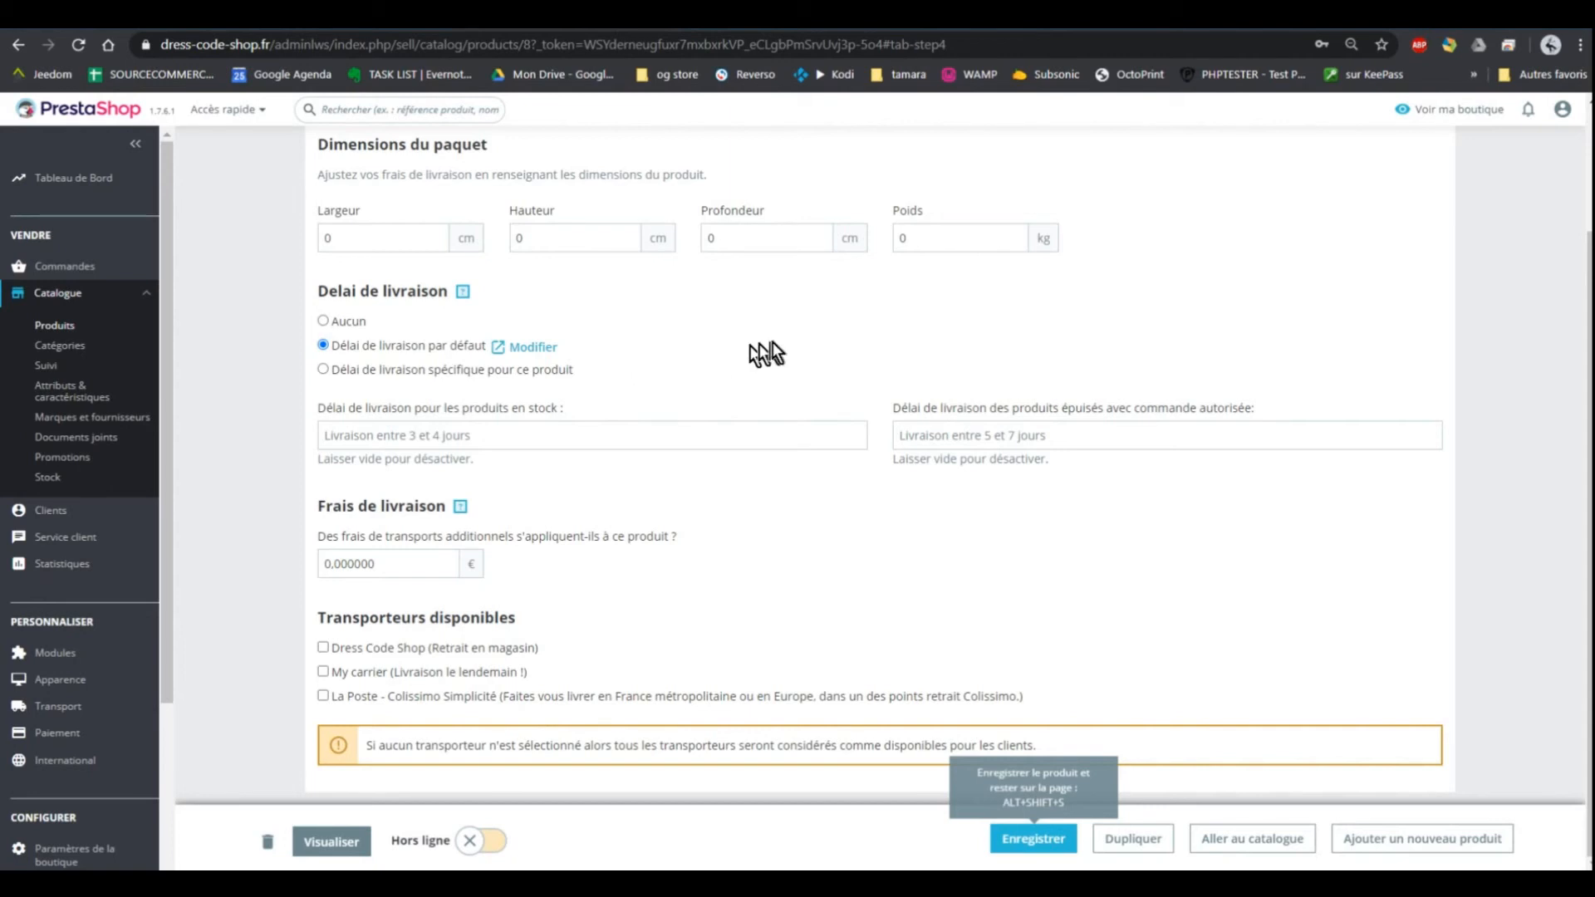
scroll(804, 344, up, 2)
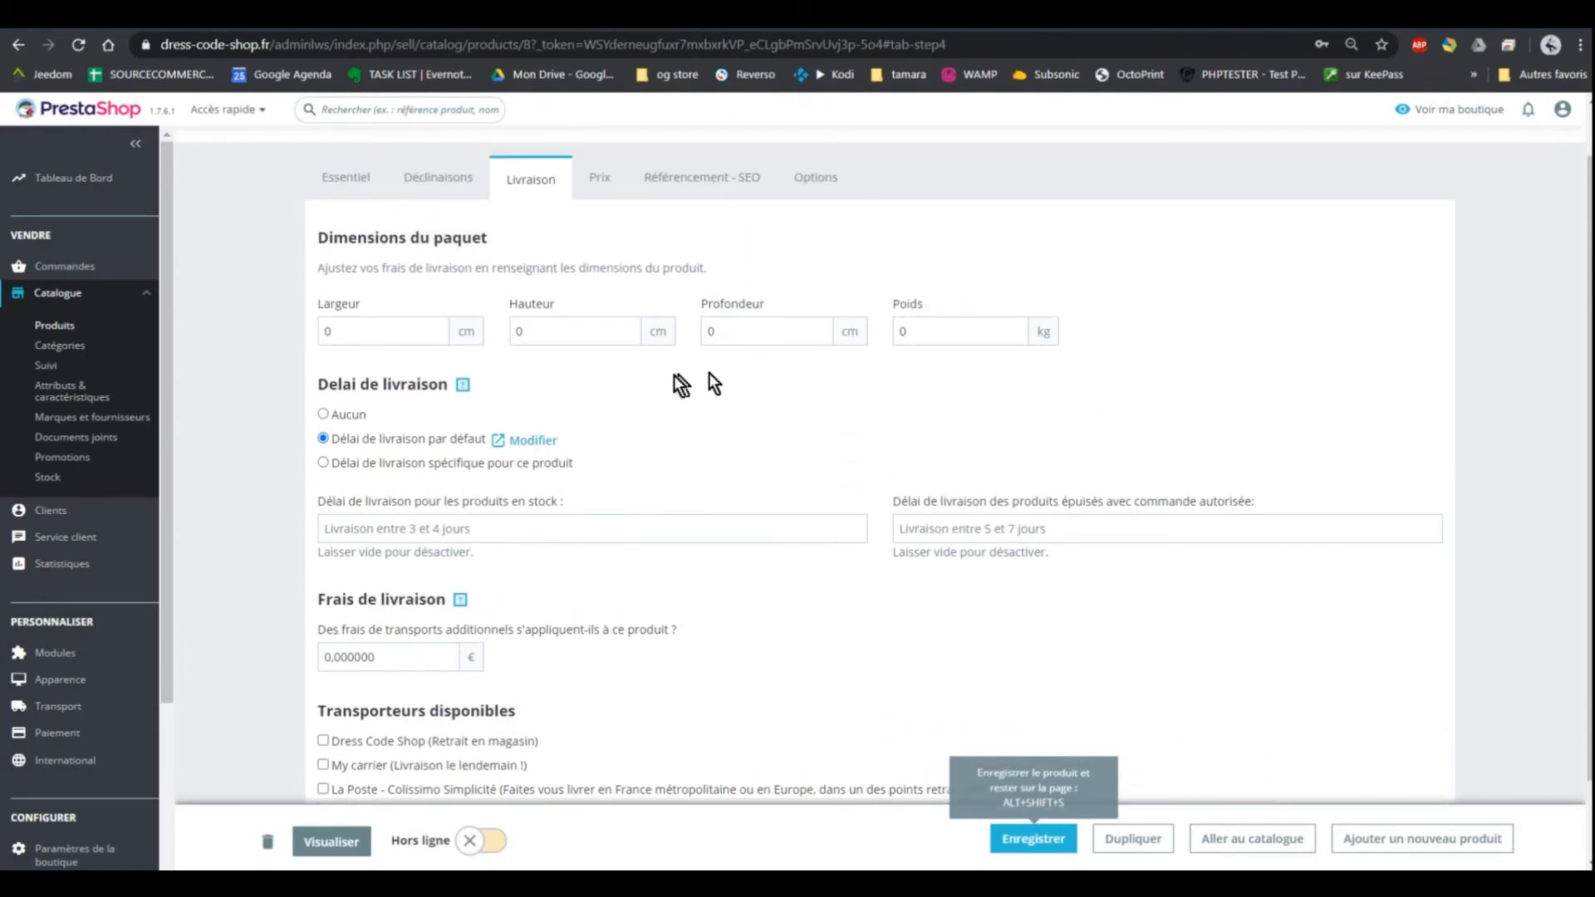
click(593, 179)
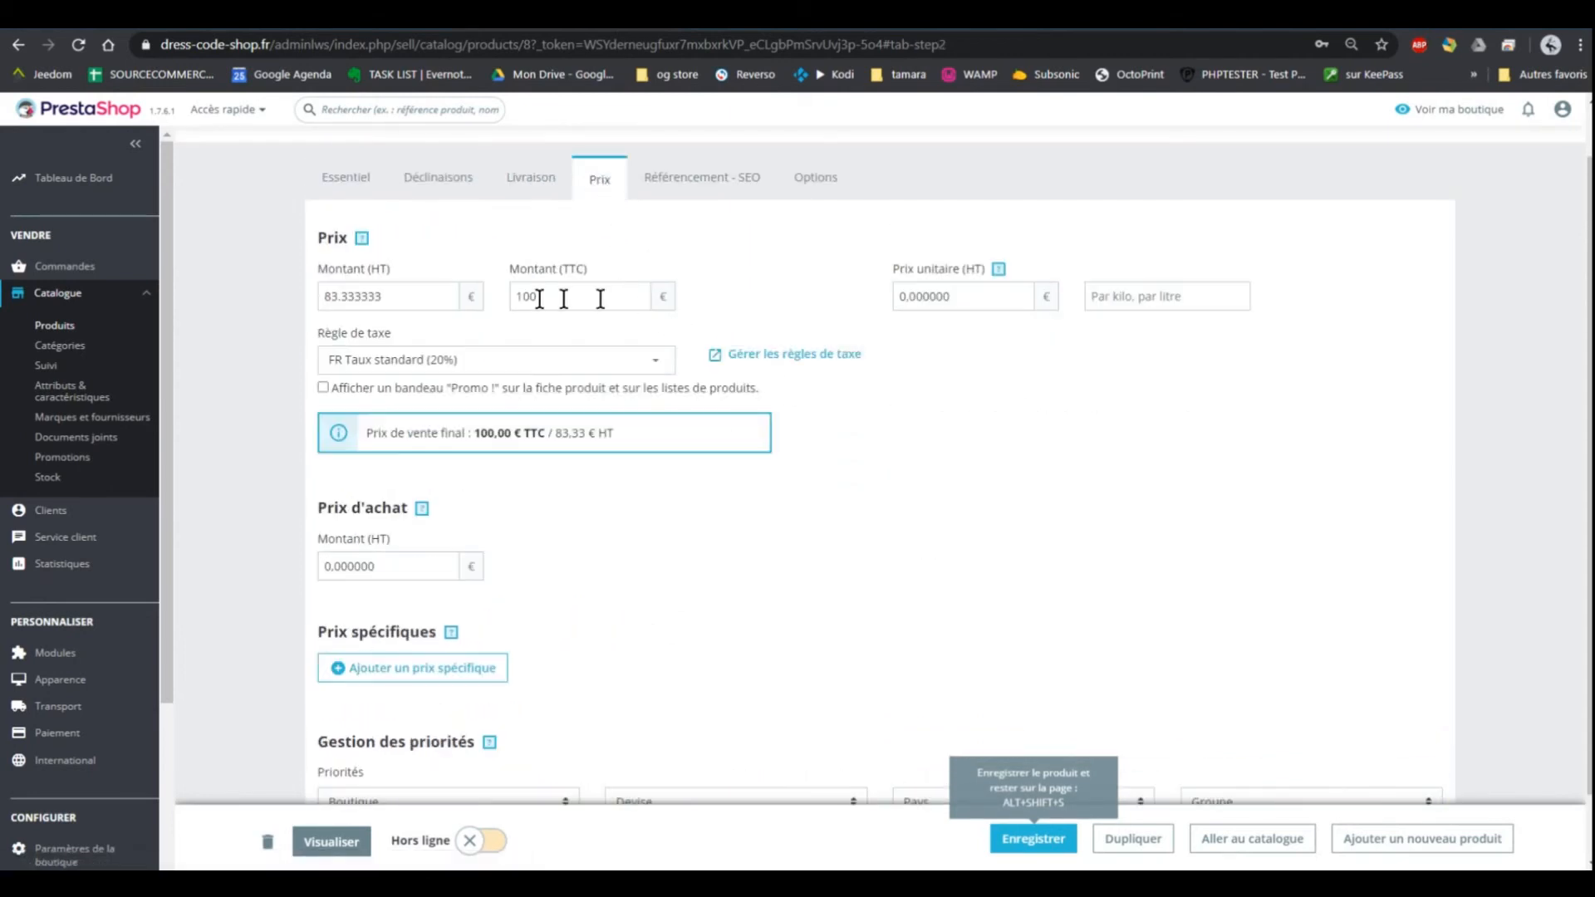
scroll(864, 515, down, 1)
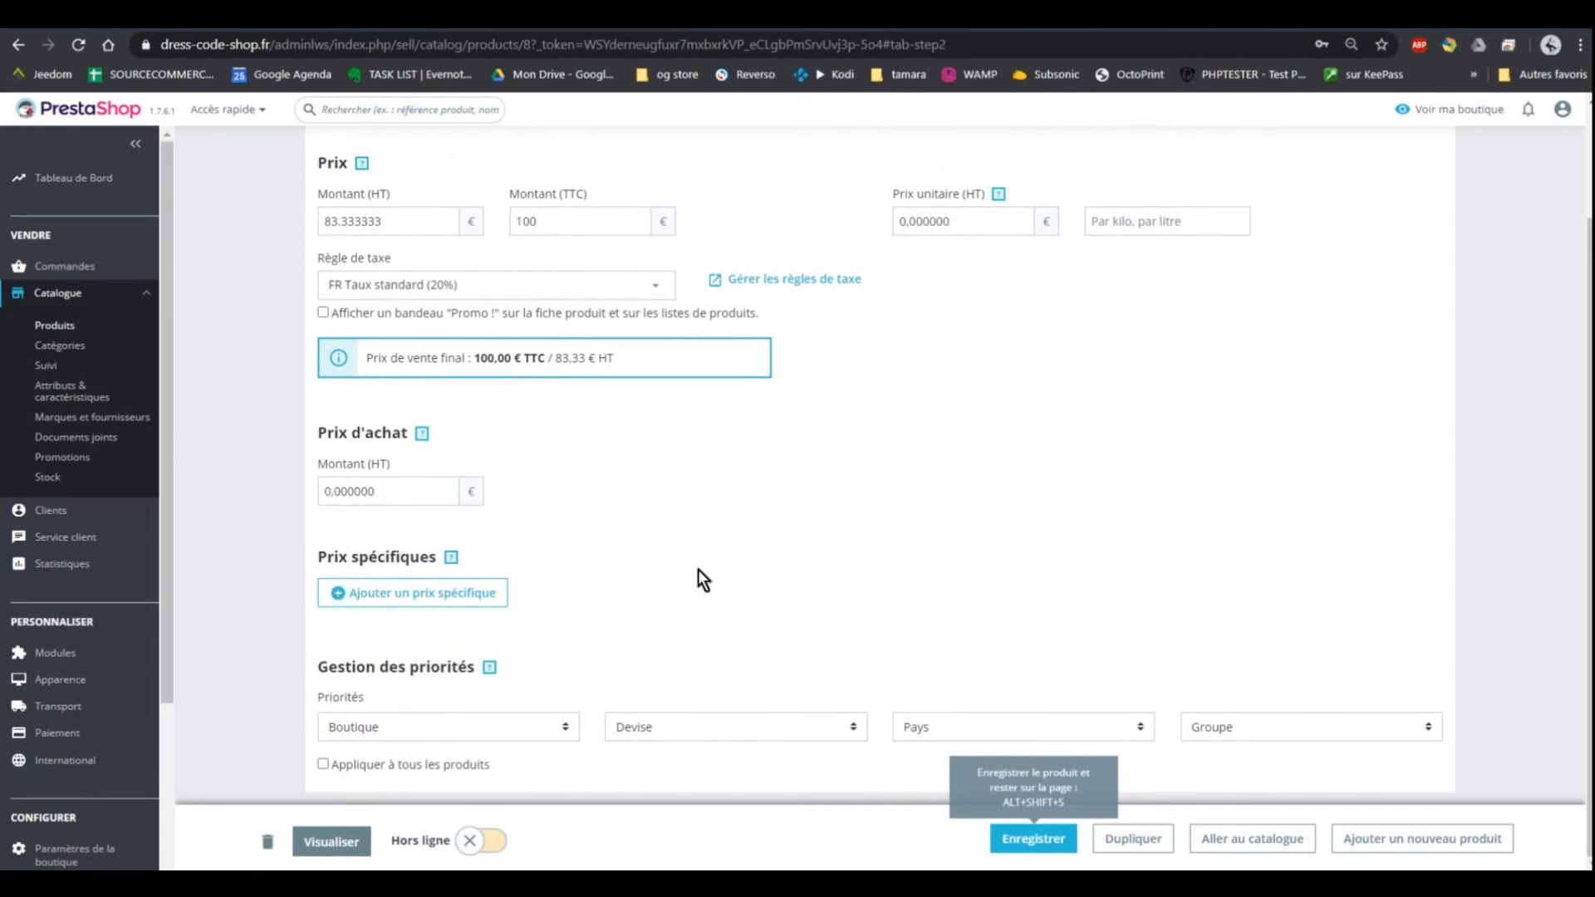
scroll(698, 570, up, 2)
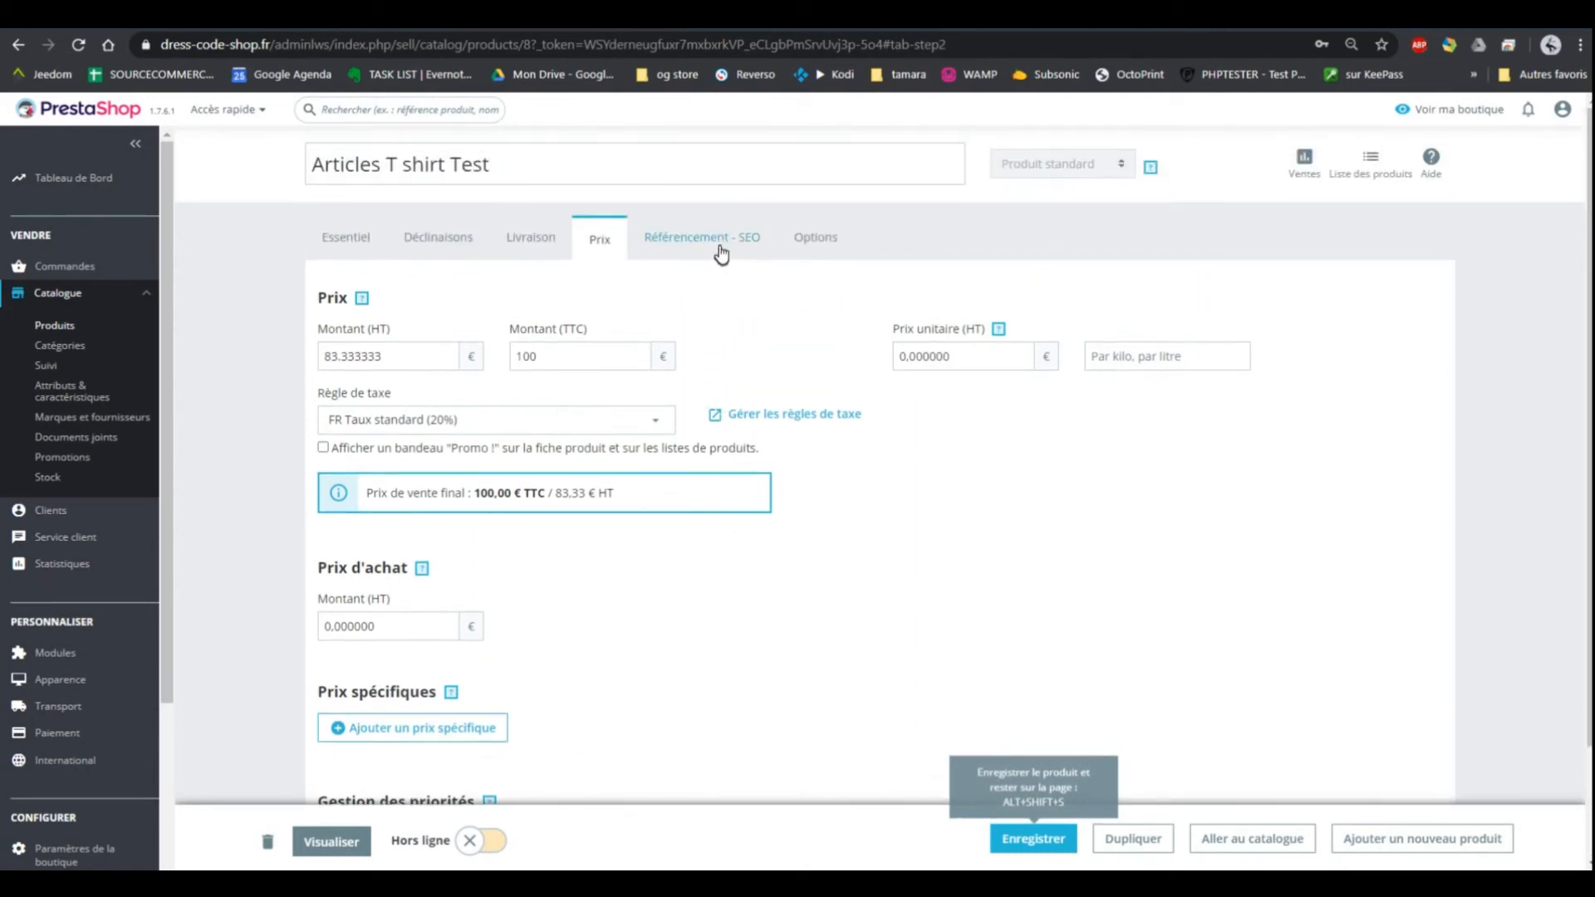
- Examine the SEO title, meta description, simplified URL and redirection fields, comparing them with the product's summary and description texts
click(720, 256)
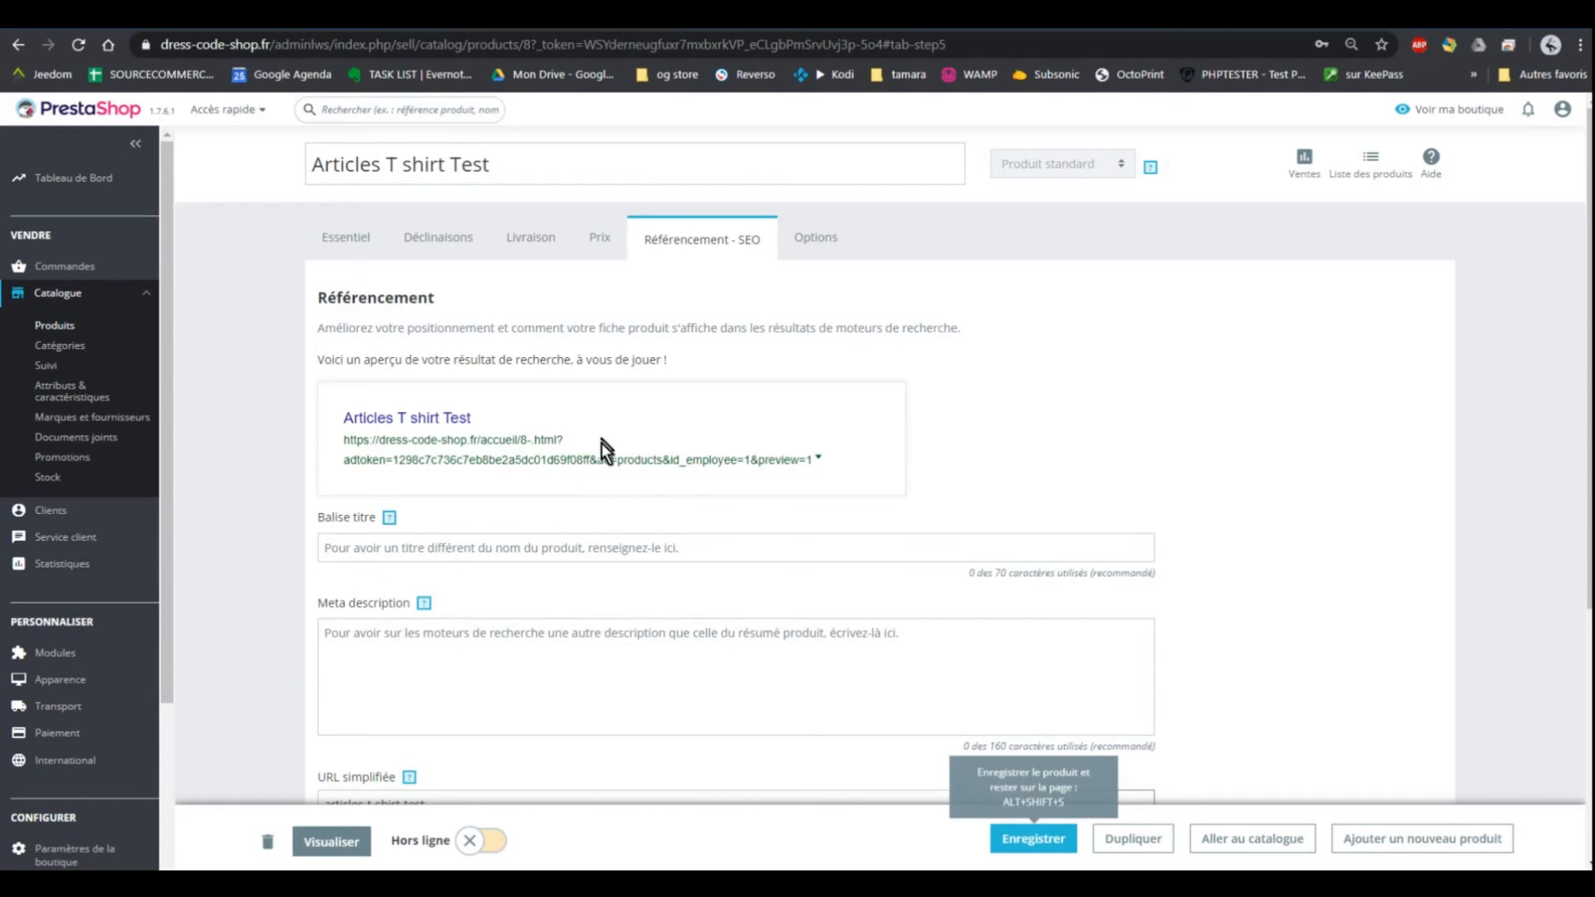
click(581, 538)
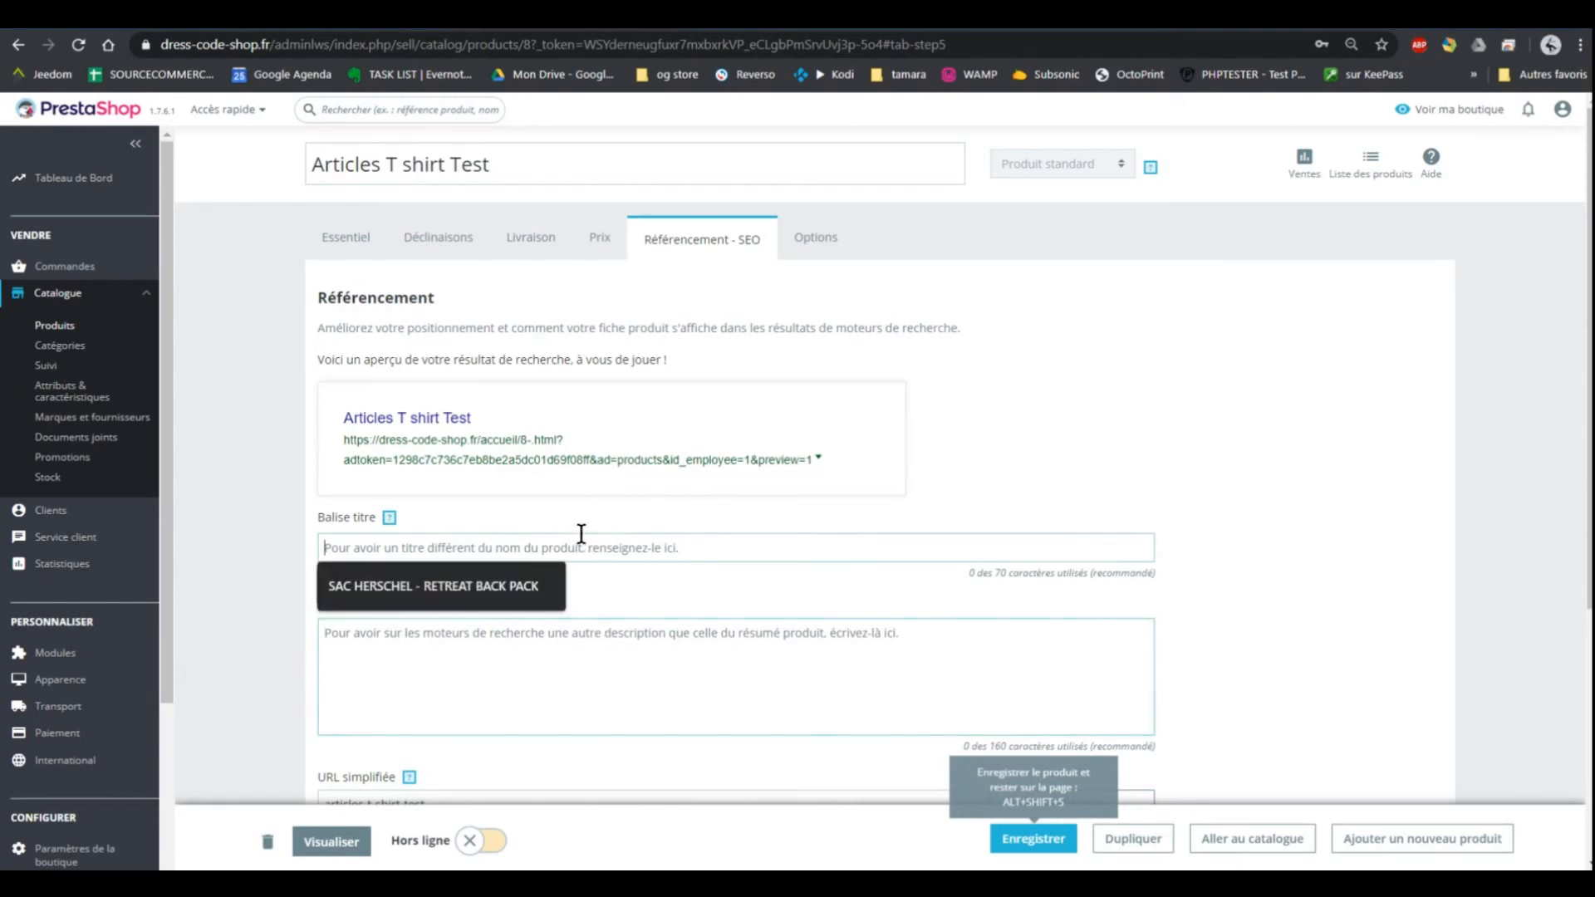
click(598, 680)
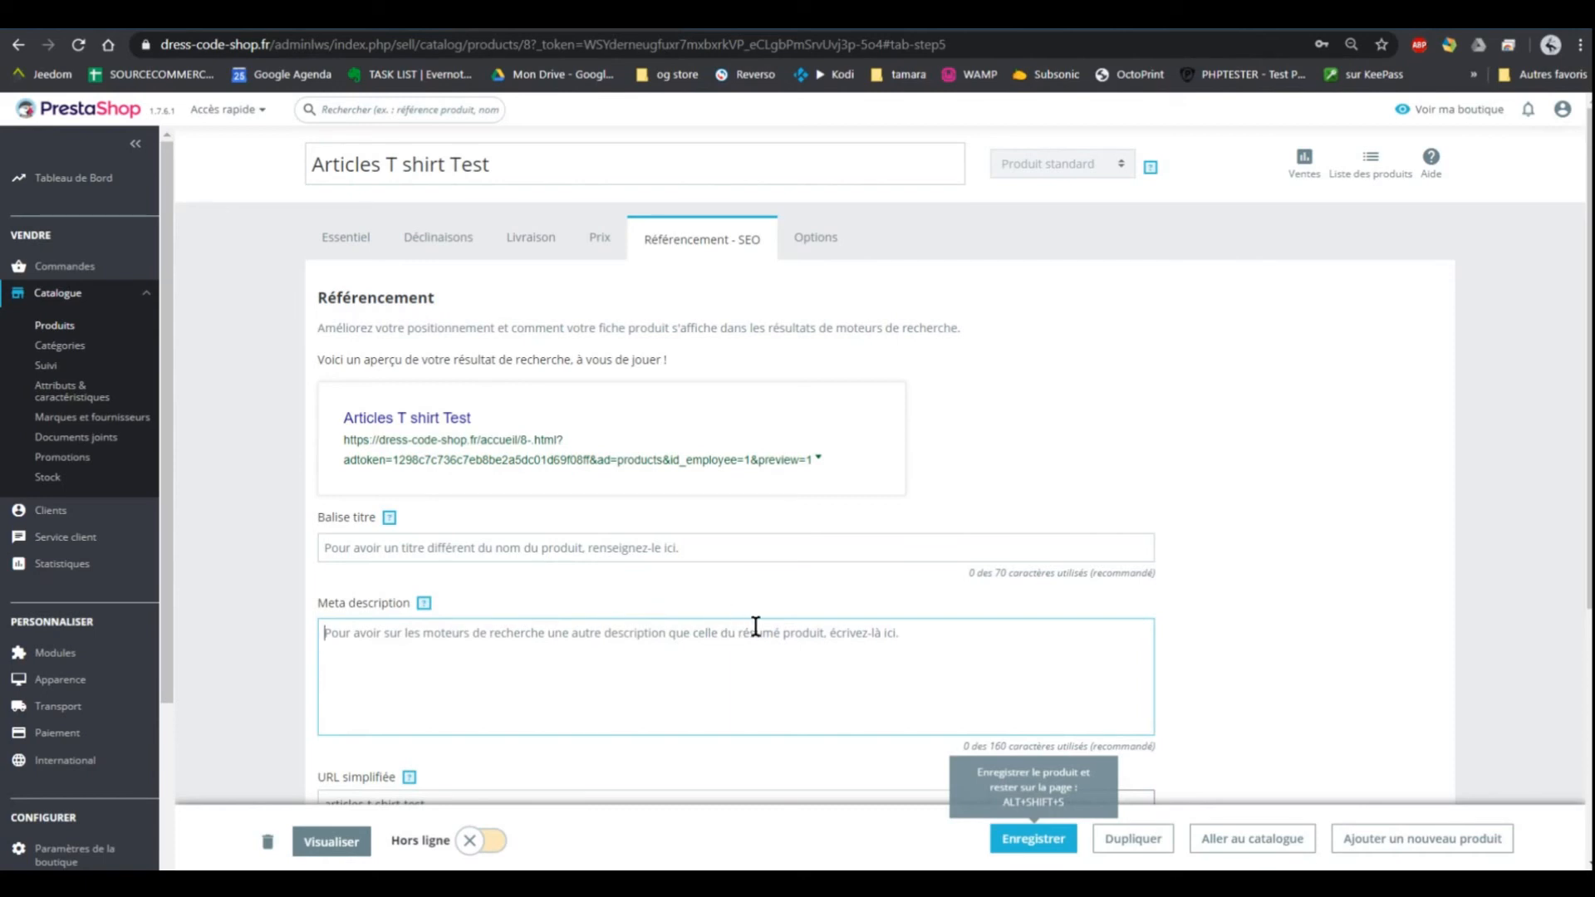
click(357, 245)
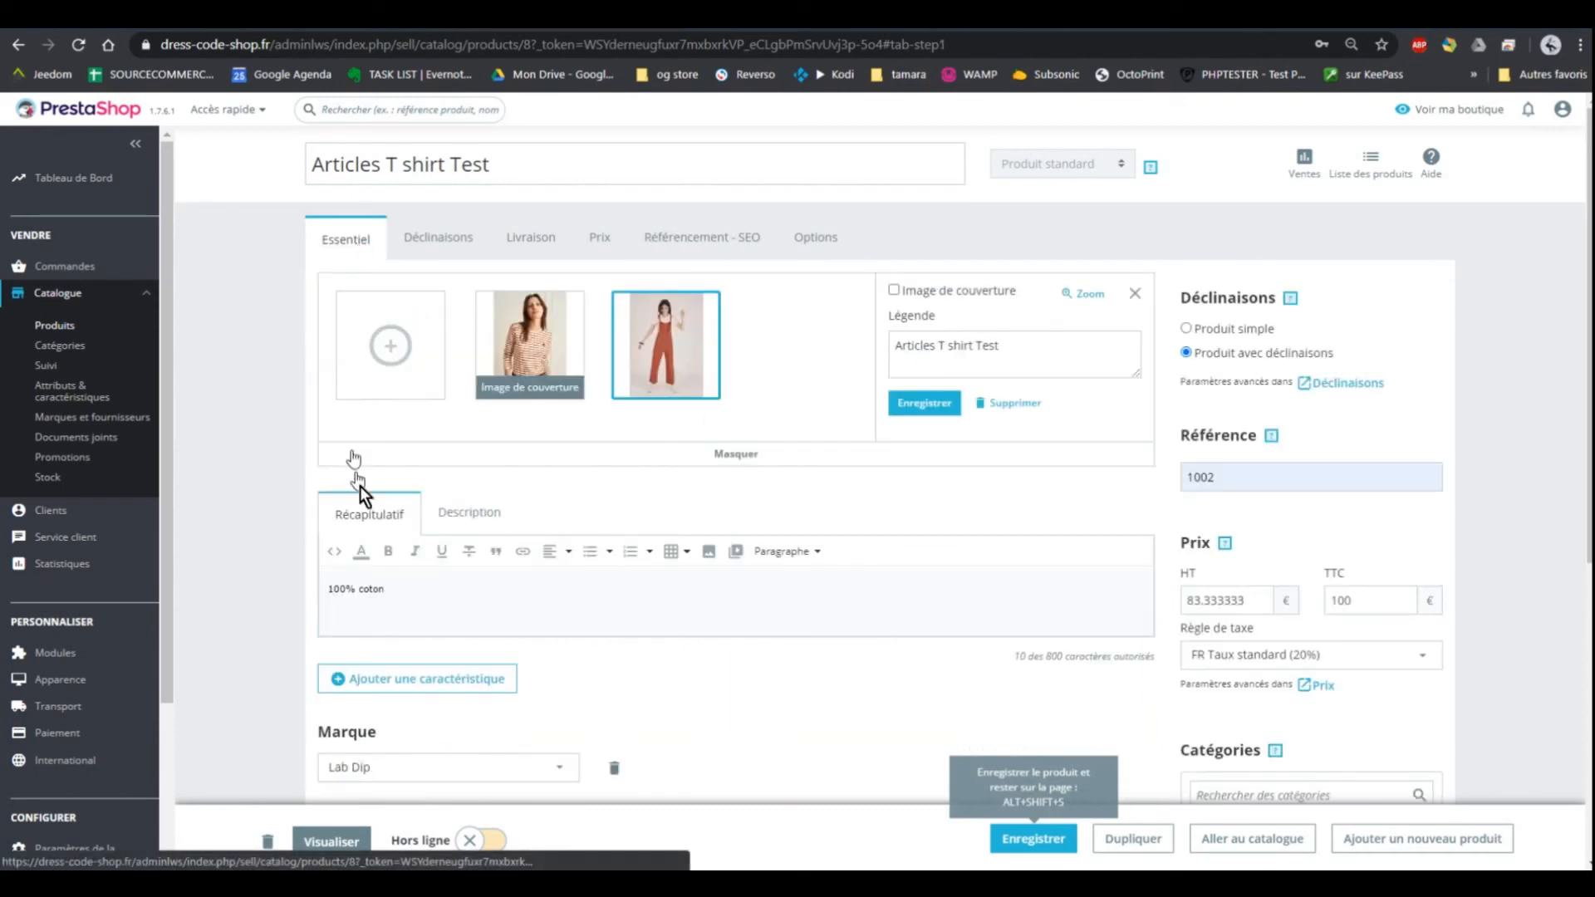
click(457, 509)
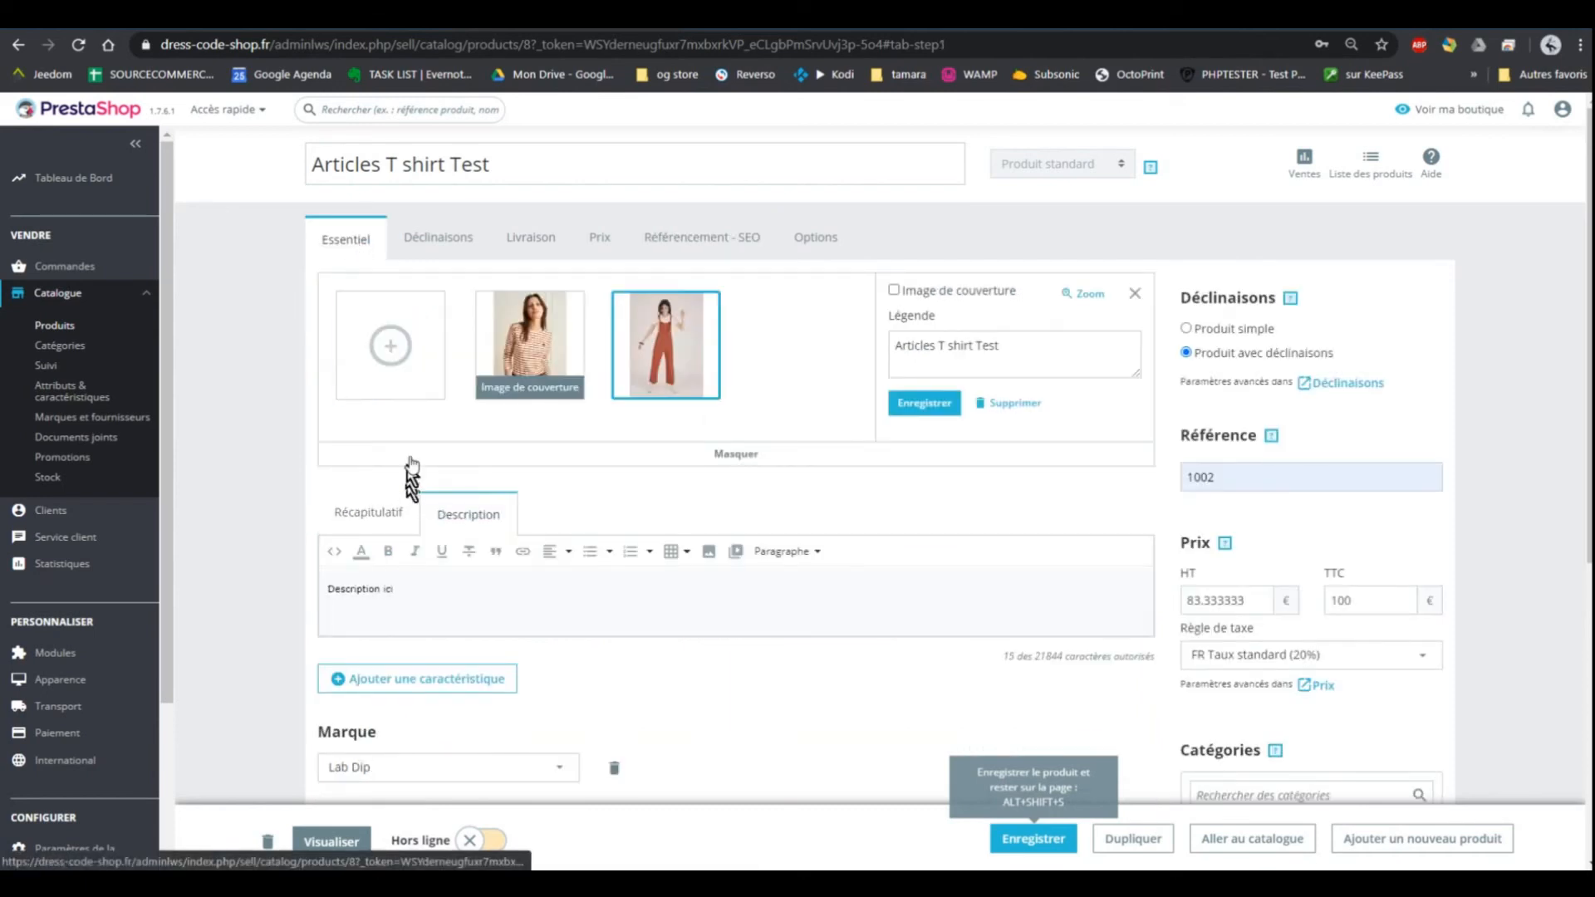
click(698, 236)
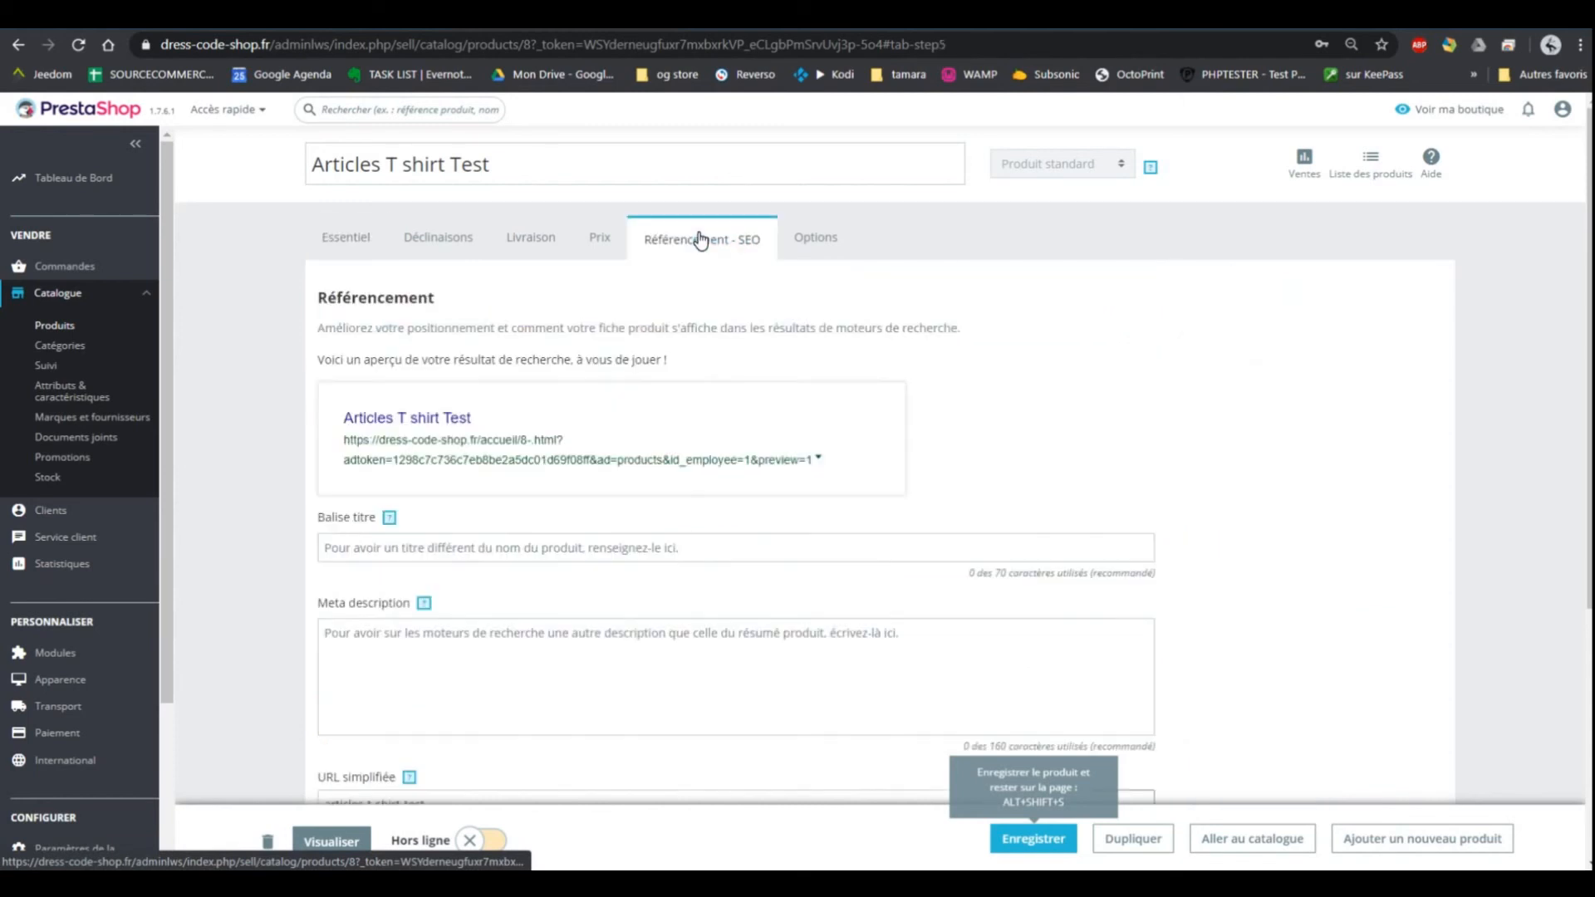
click(534, 545)
click(535, 710)
scroll(348, 579, down, 3)
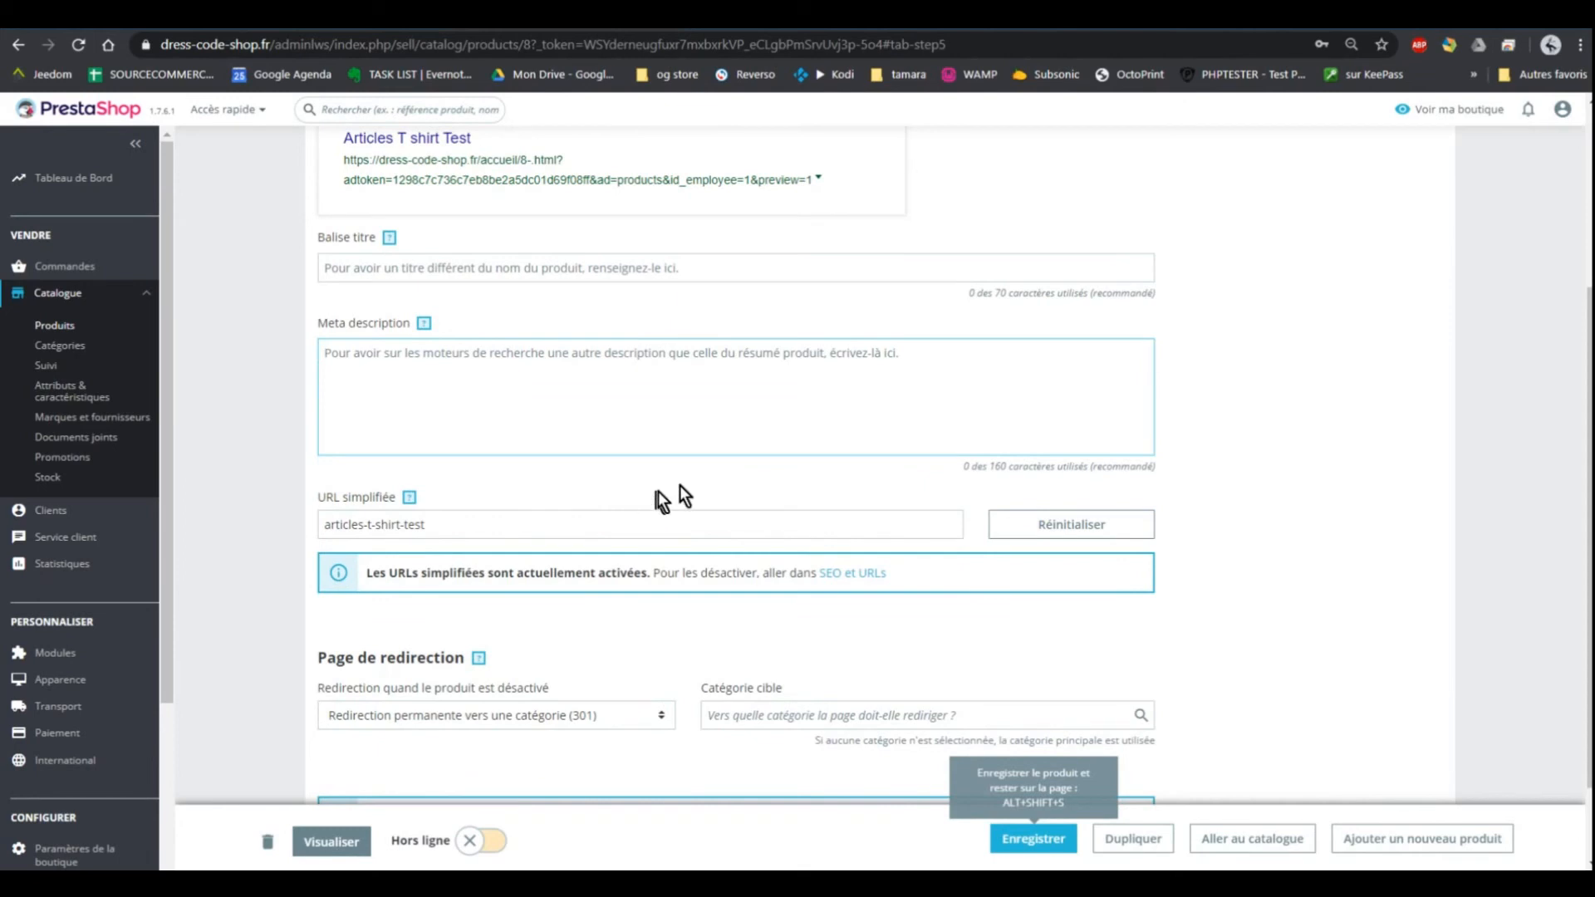
scroll(843, 519, up, 4)
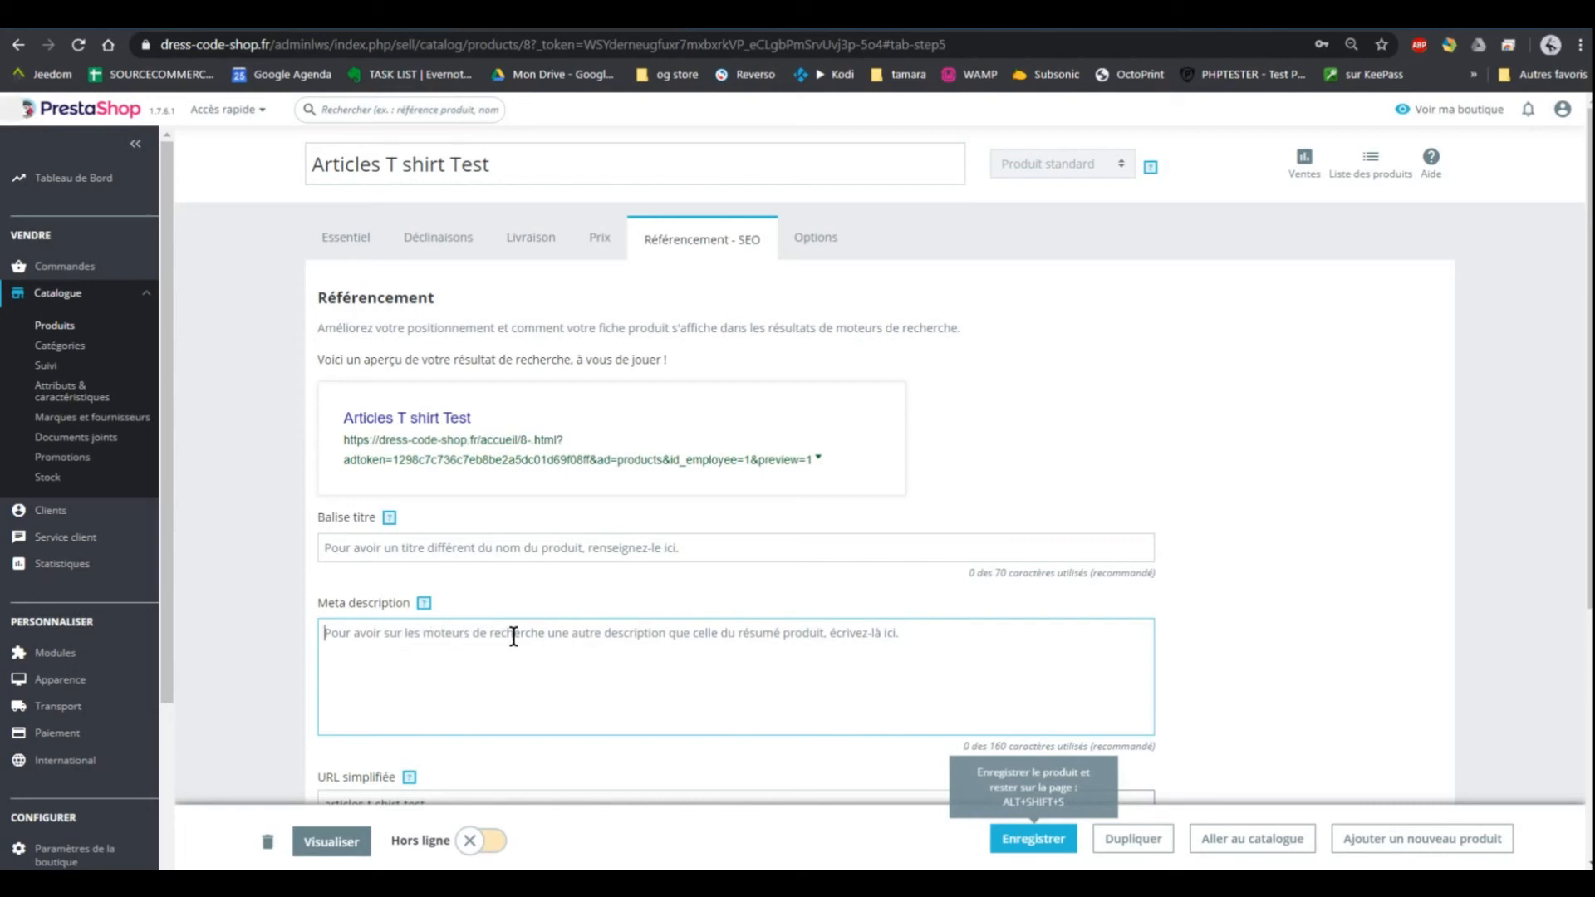
- Review the product's options: visibility choices, keywords, condition choices, barcodes, customization and attached documents
click(812, 240)
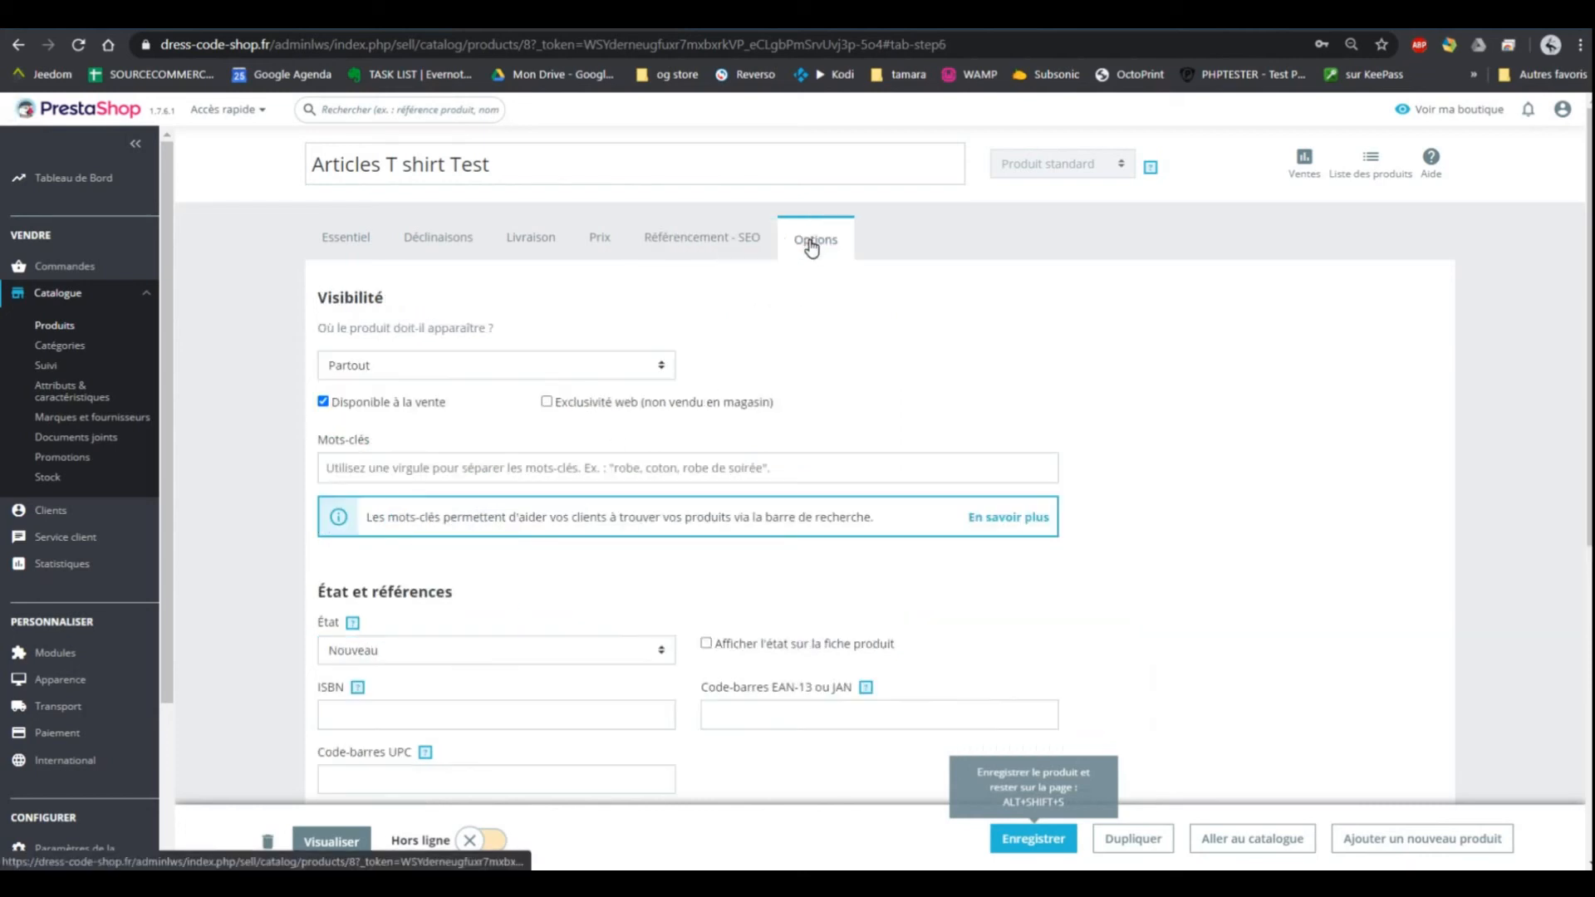
scroll(407, 303, down, 1)
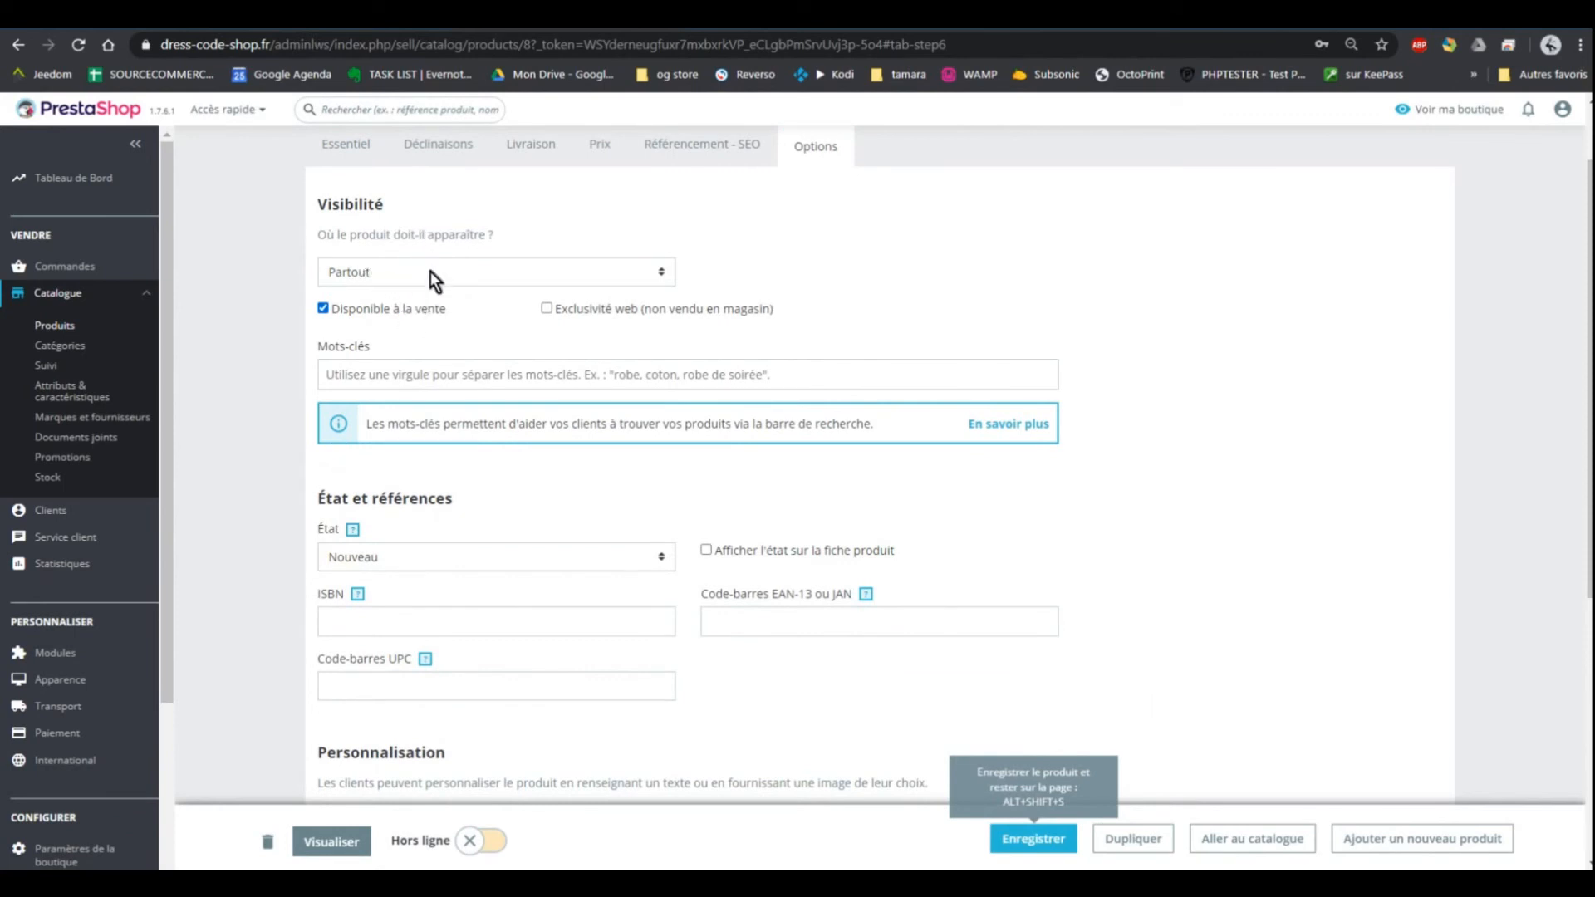
click(431, 271)
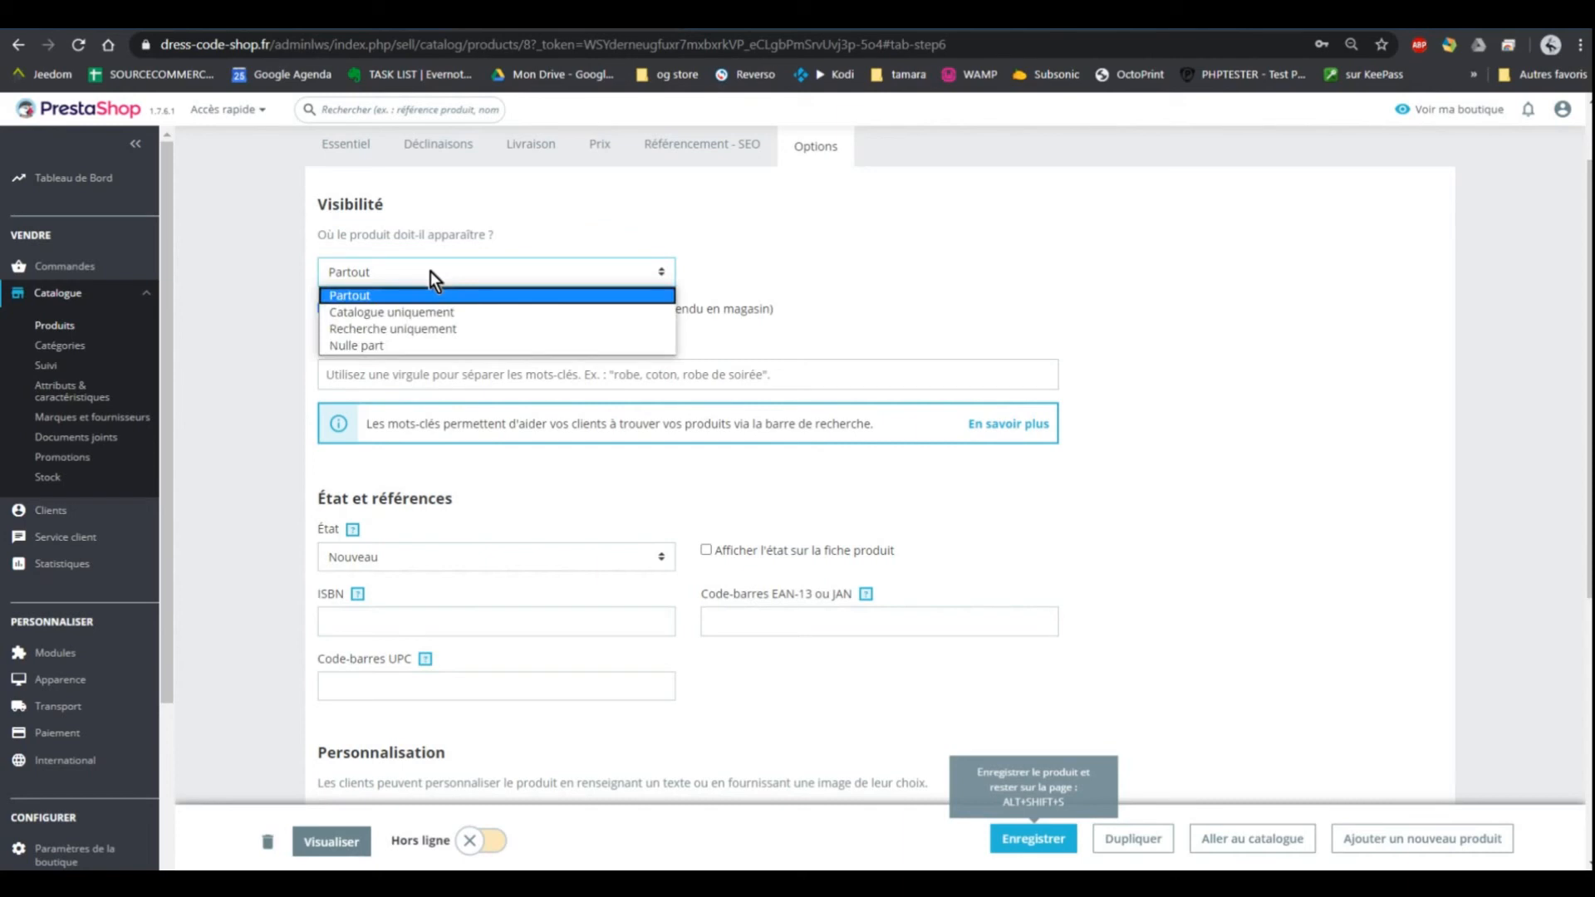
click(430, 271)
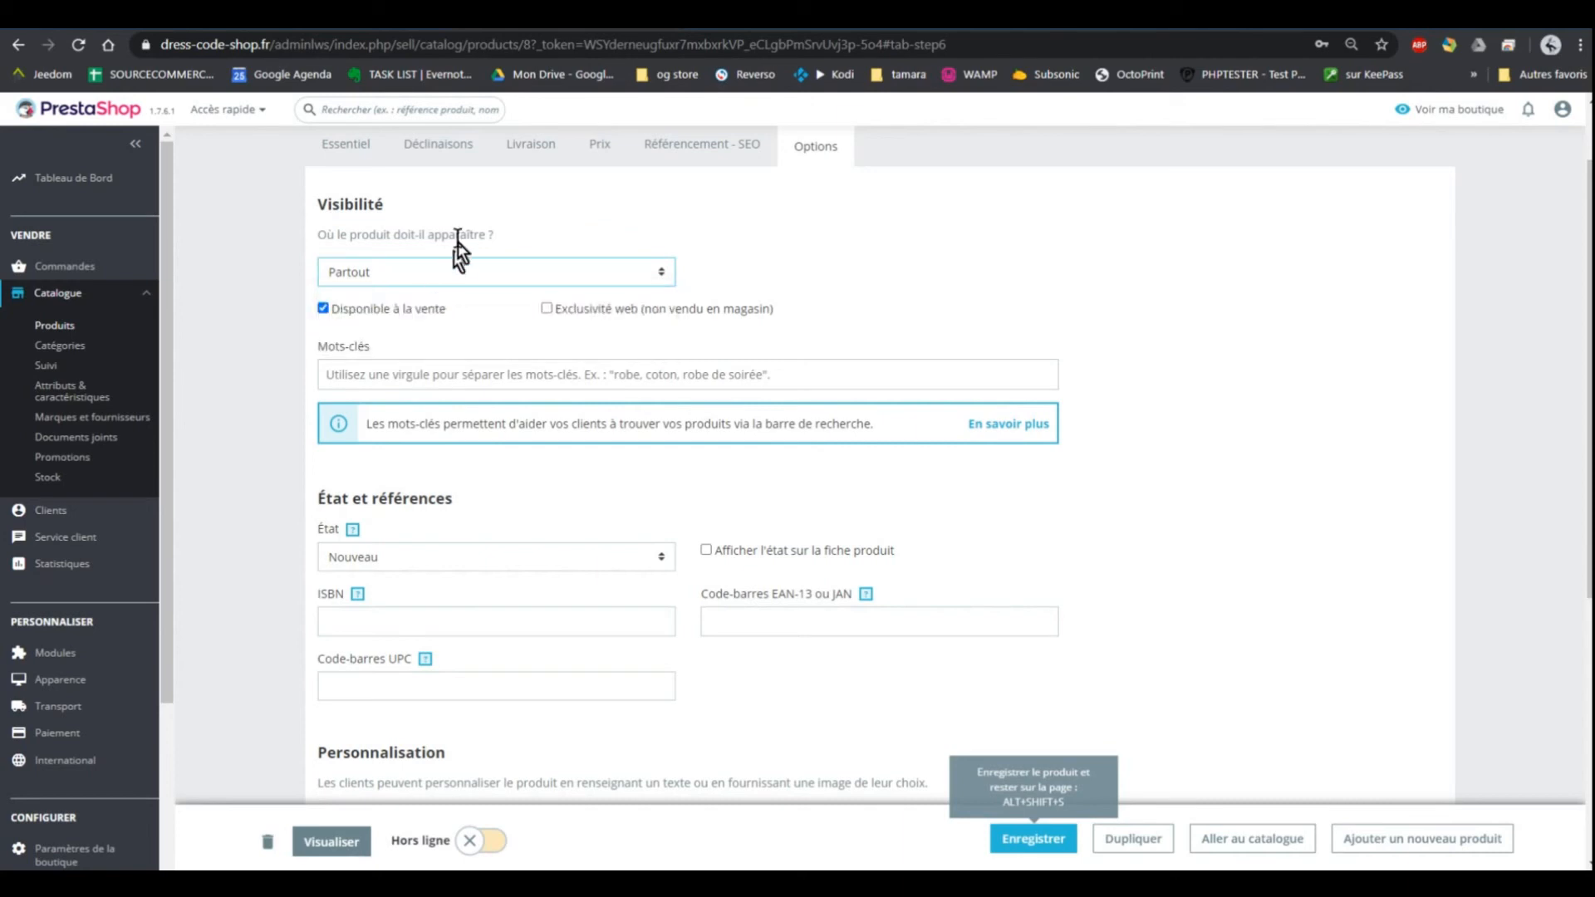
scroll(856, 347, down, 2)
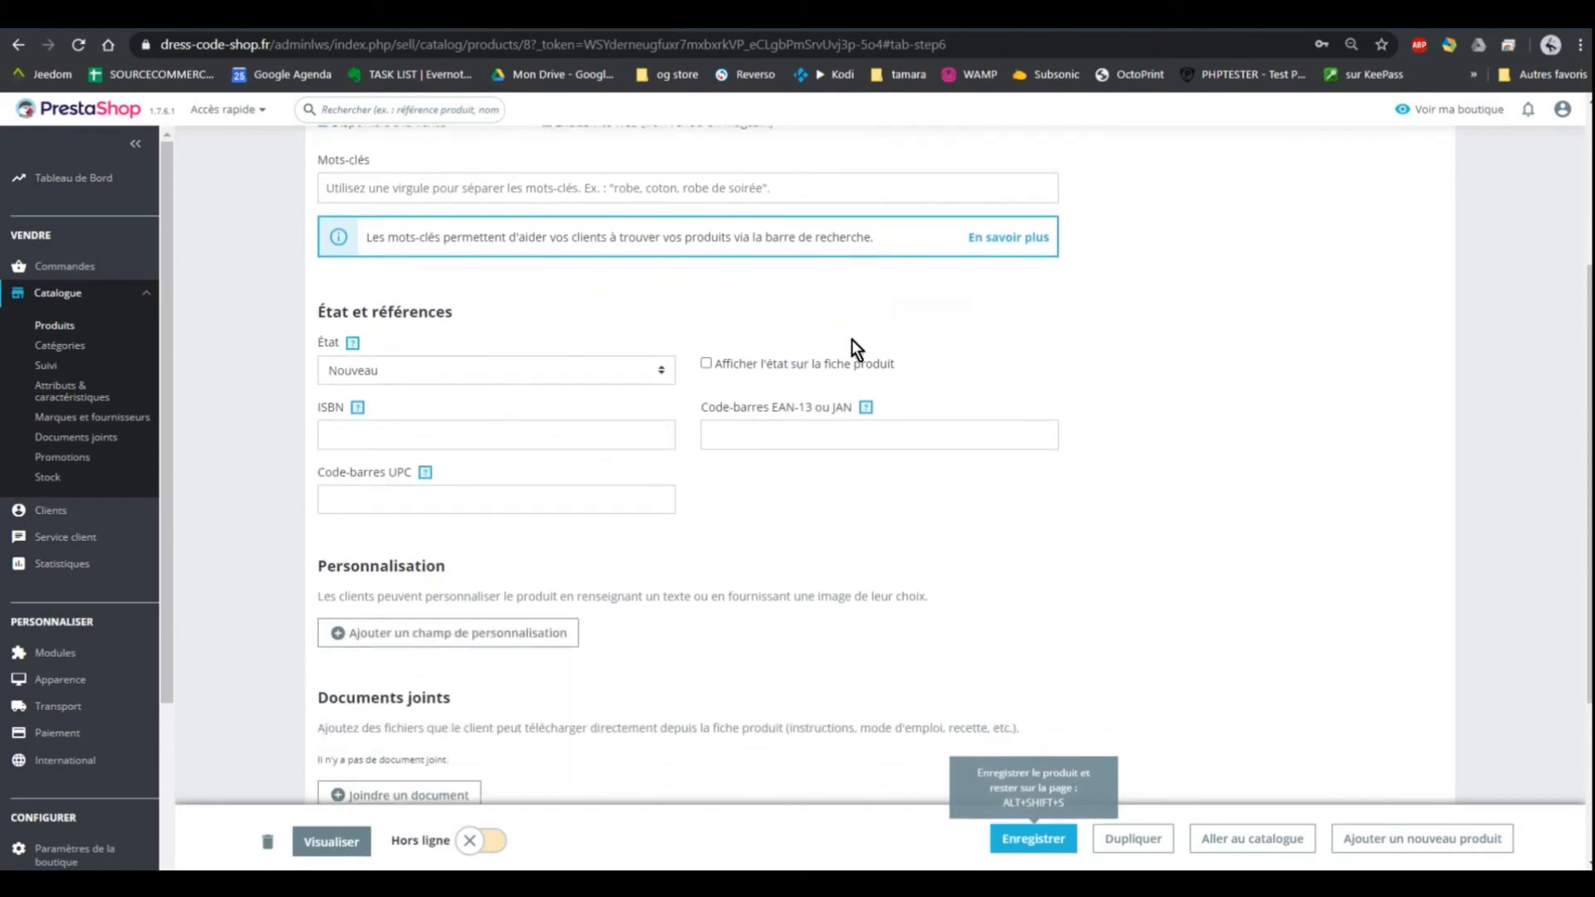
scroll(725, 567, down, 3)
scroll(725, 567, up, 3)
click(595, 366)
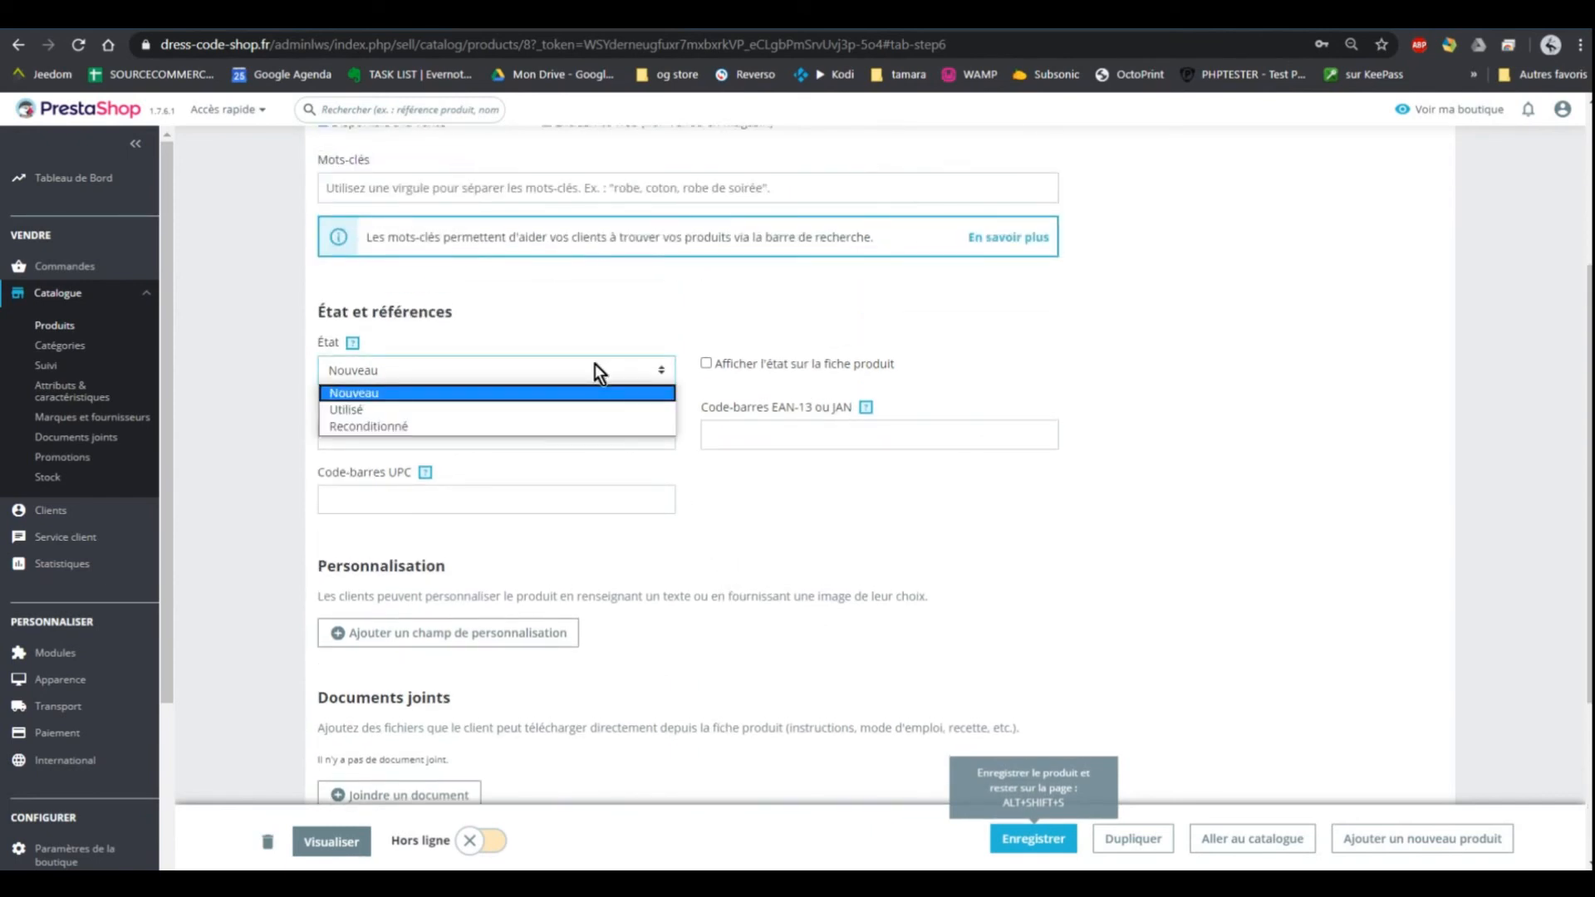
click(595, 364)
scroll(806, 514, down, 1)
scroll(806, 513, down, 2)
scroll(812, 490, up, 2)
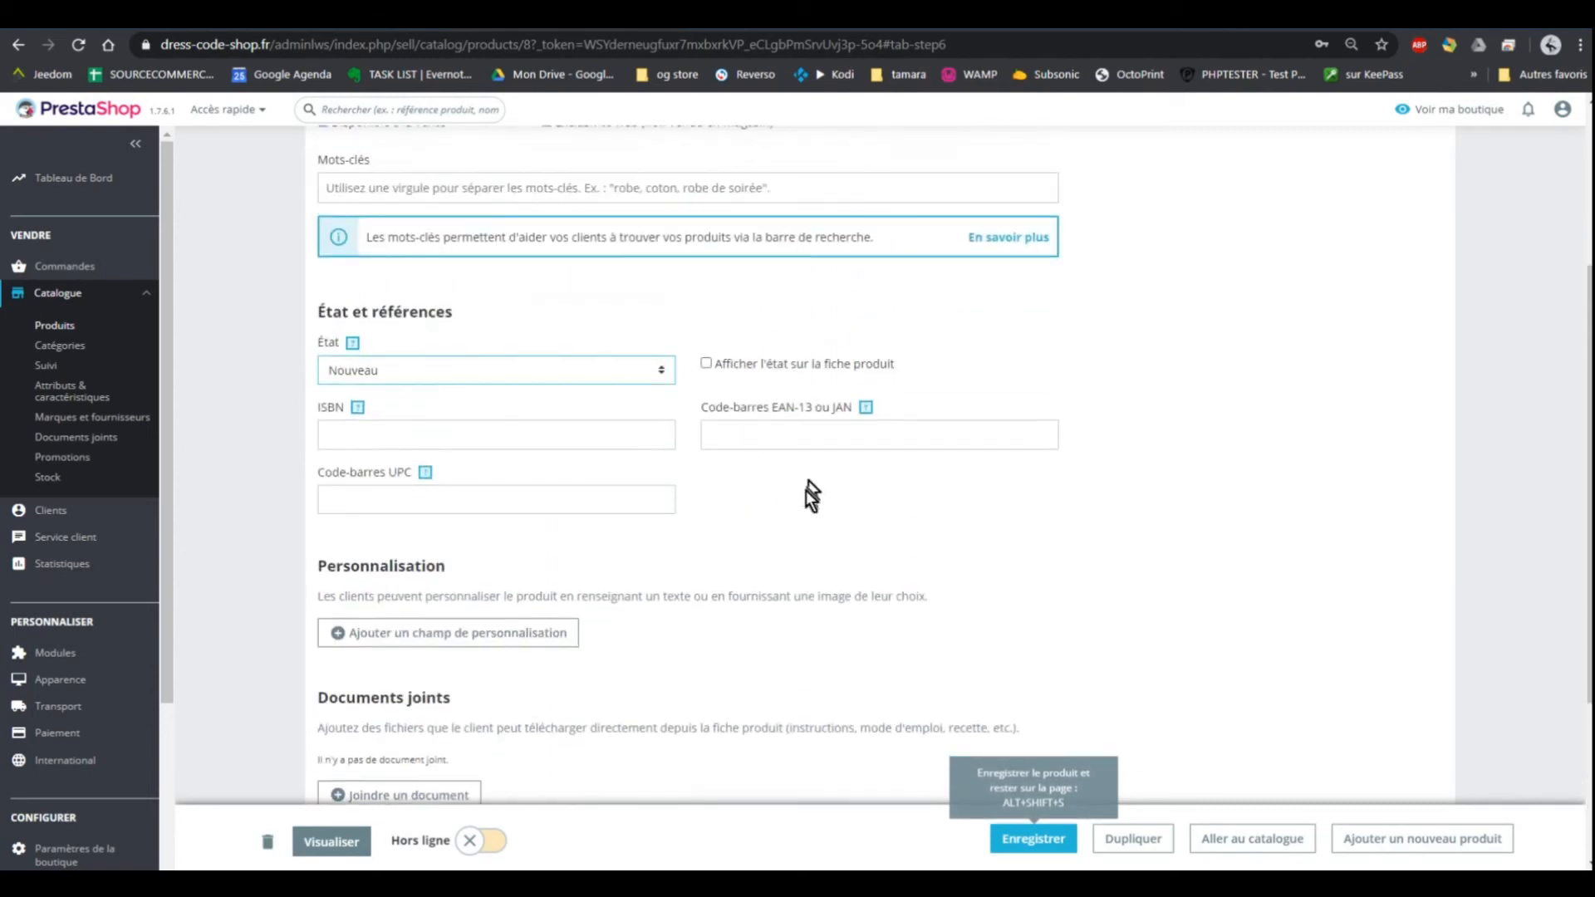
- Save the product and switch its status to online
scroll(806, 495, down, 3)
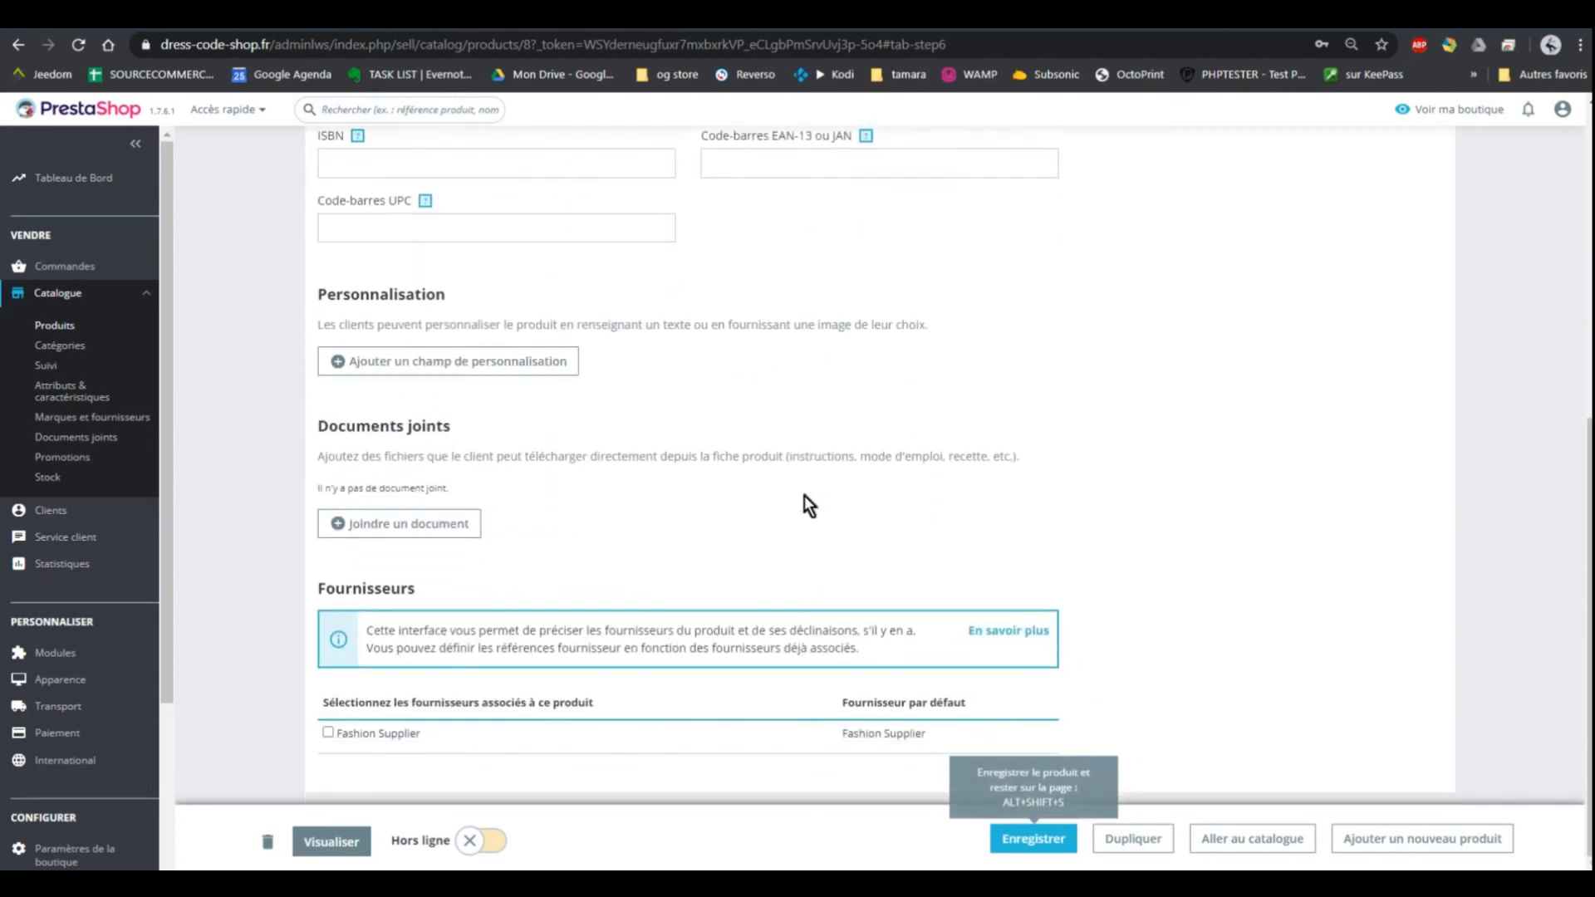
click(1007, 843)
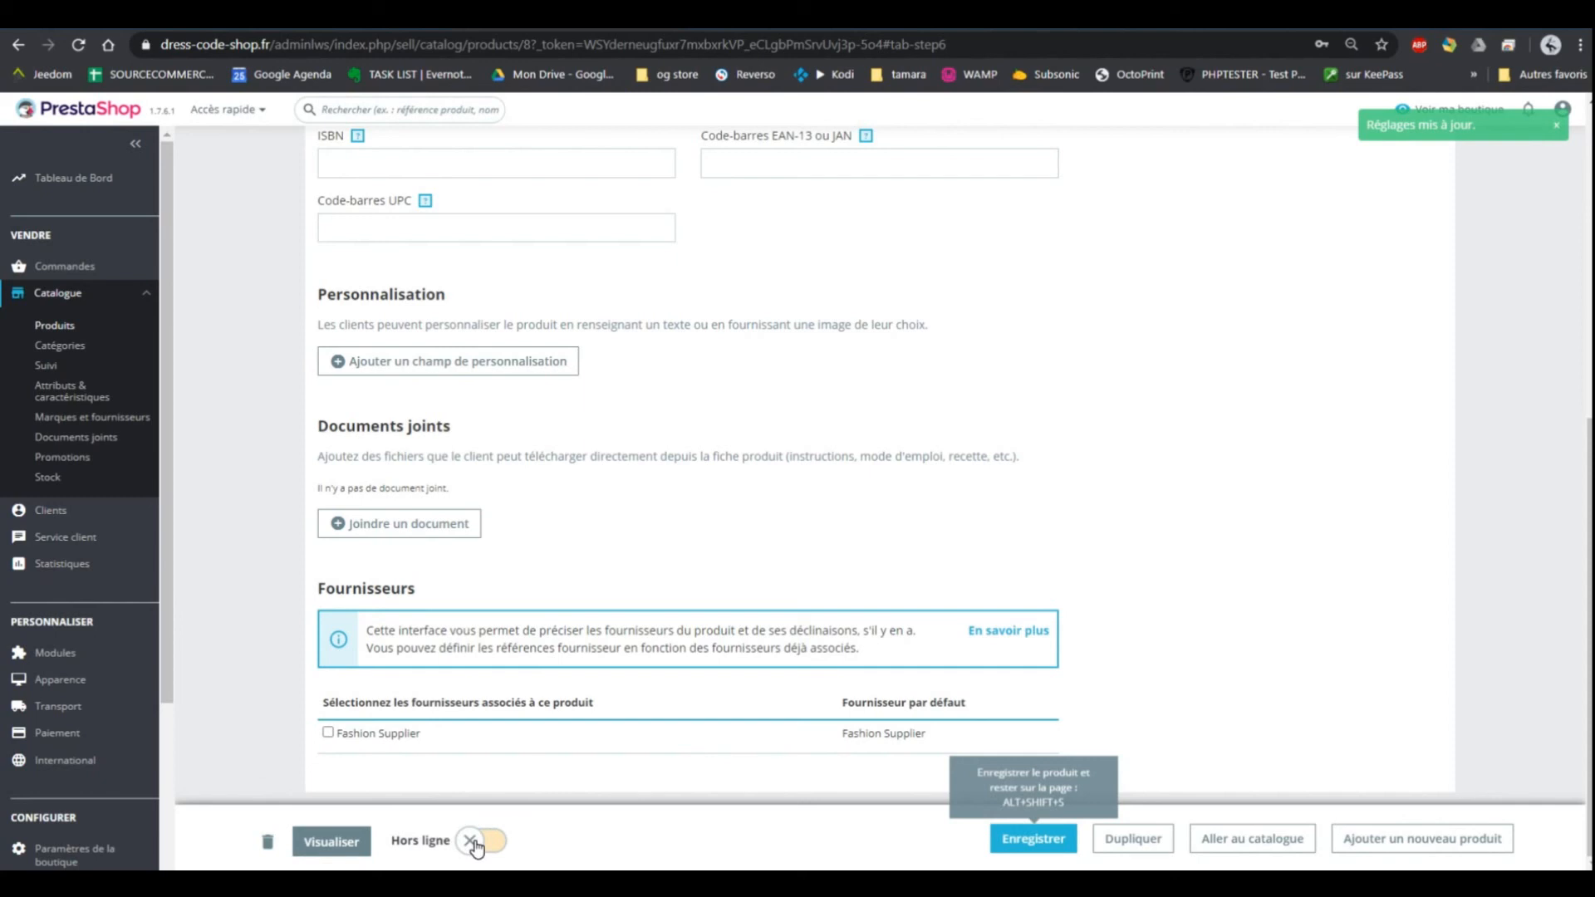
click(476, 842)
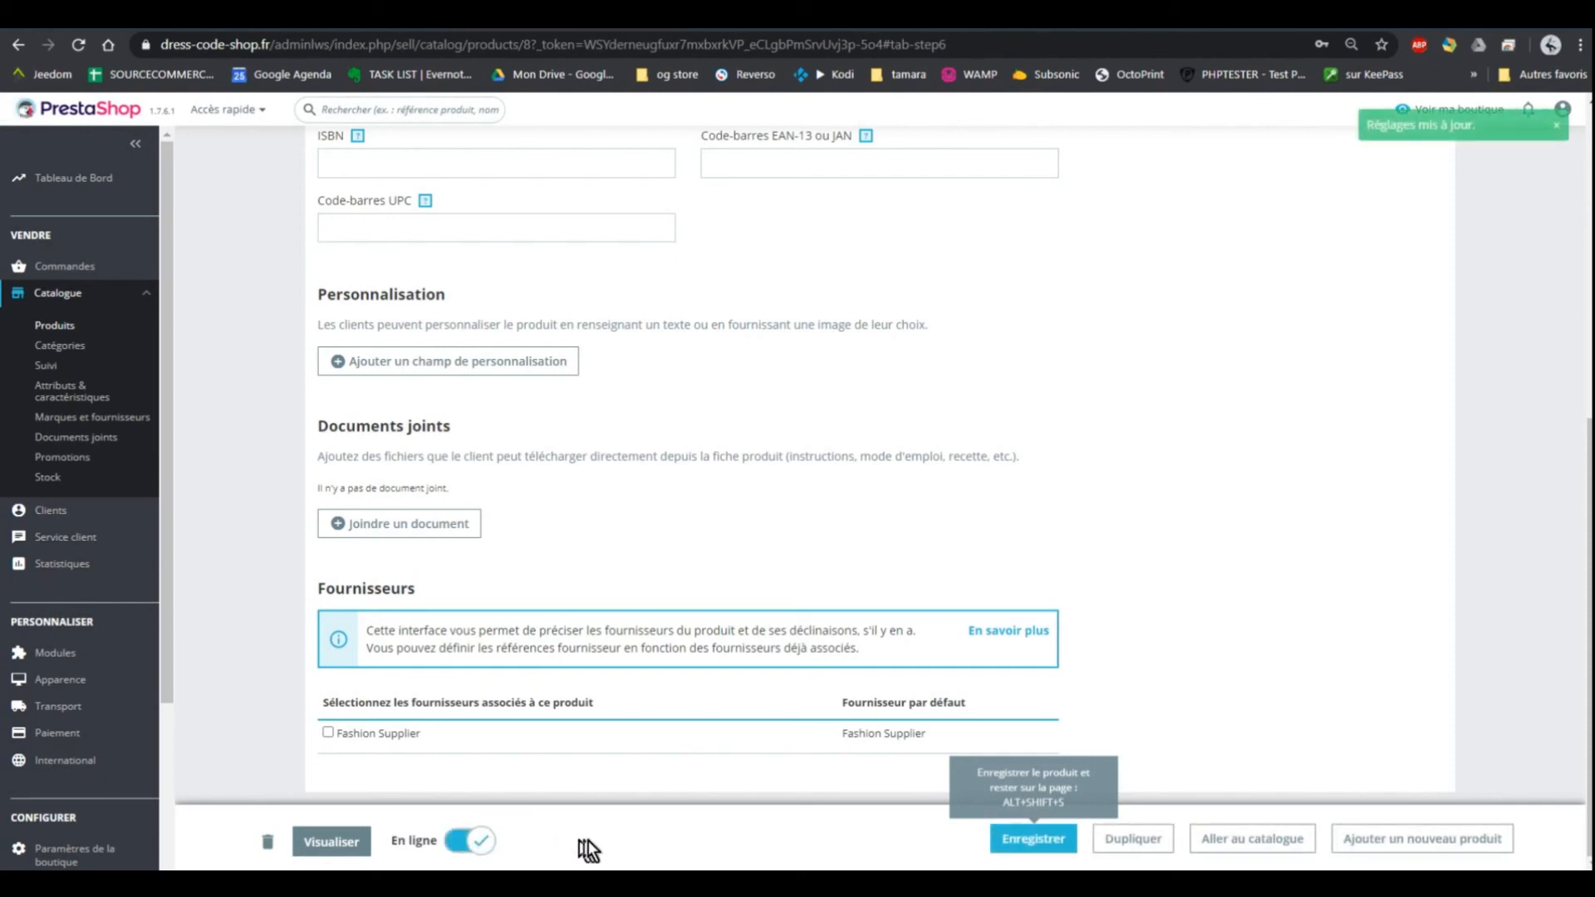
- Open the shop's storefront and look for the new T-shirt product in the Vêtements category
scroll(673, 805, up, 7)
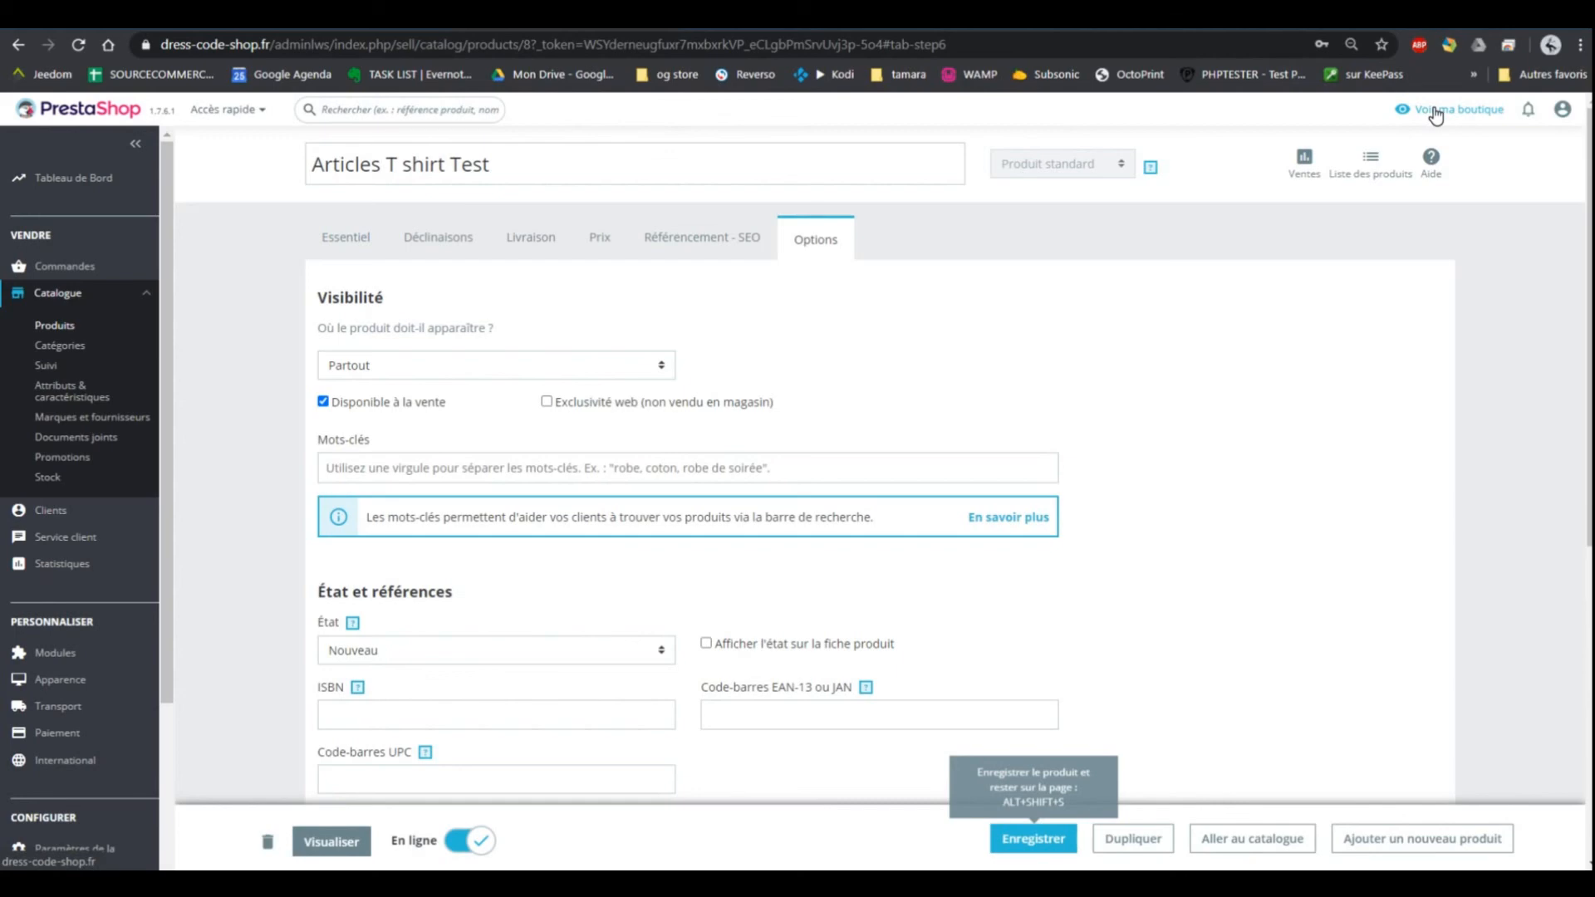
click(1434, 112)
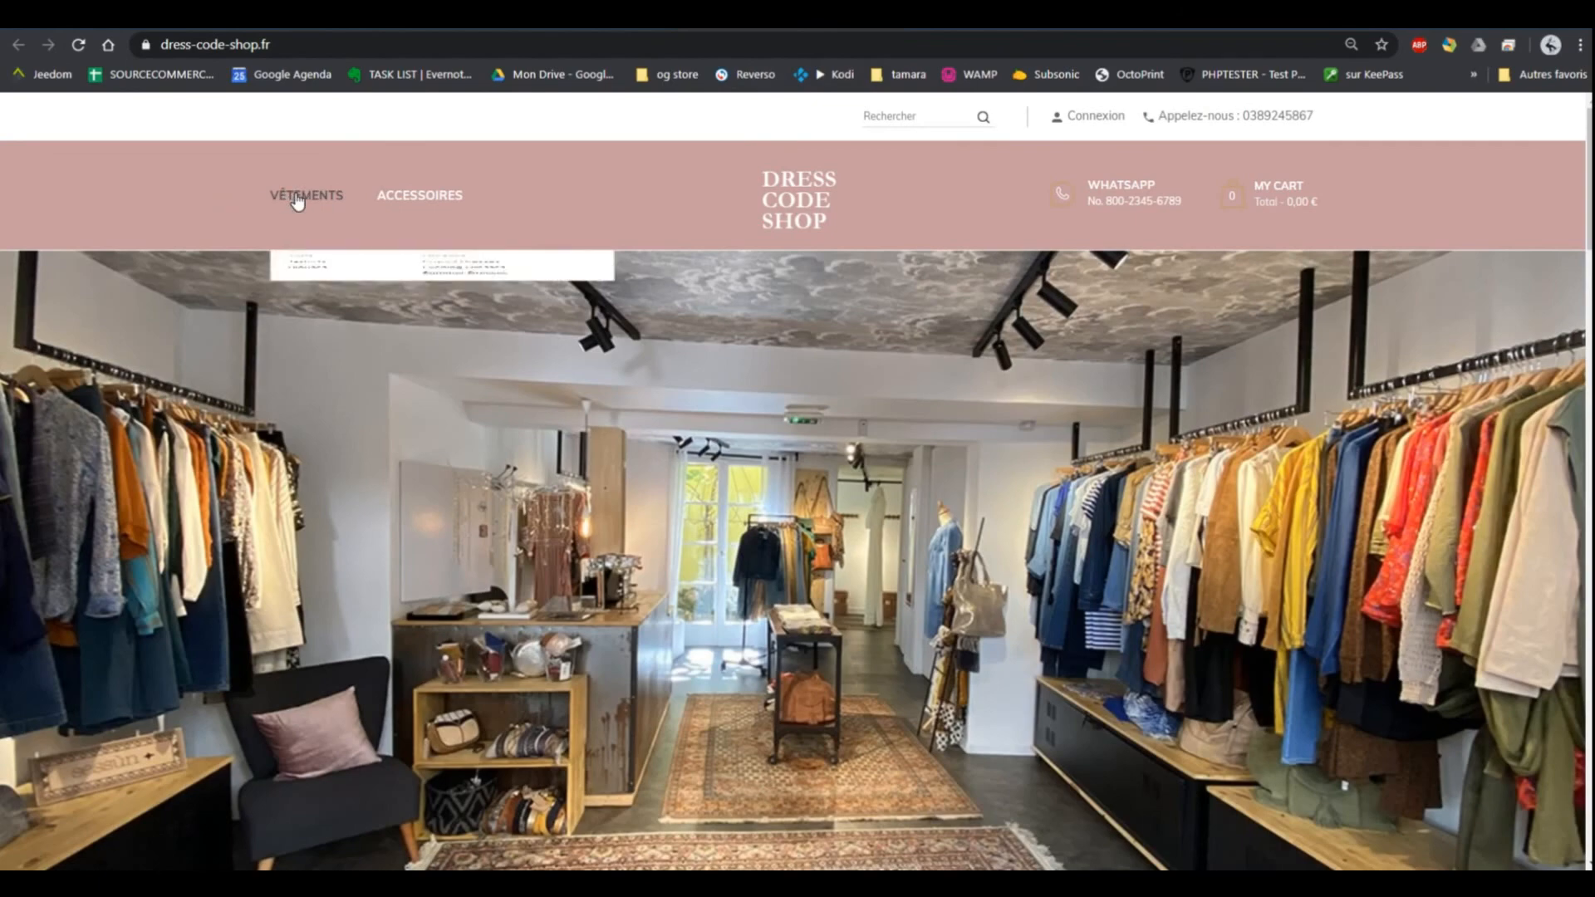
click(297, 202)
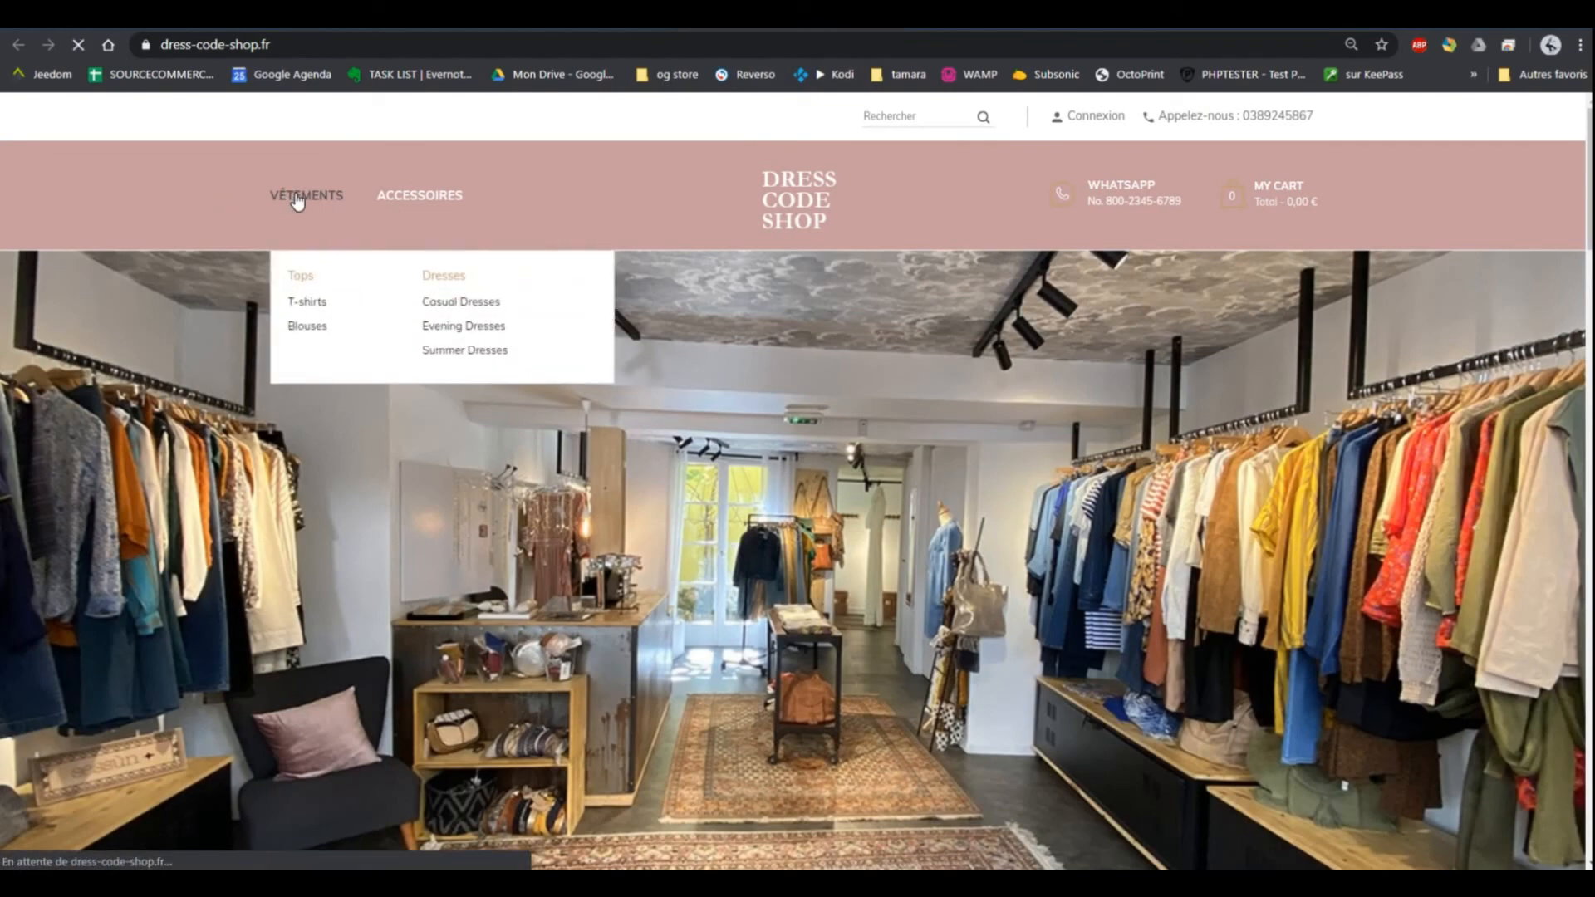
scroll(276, 337, down, 8)
scroll(274, 342, up, 7)
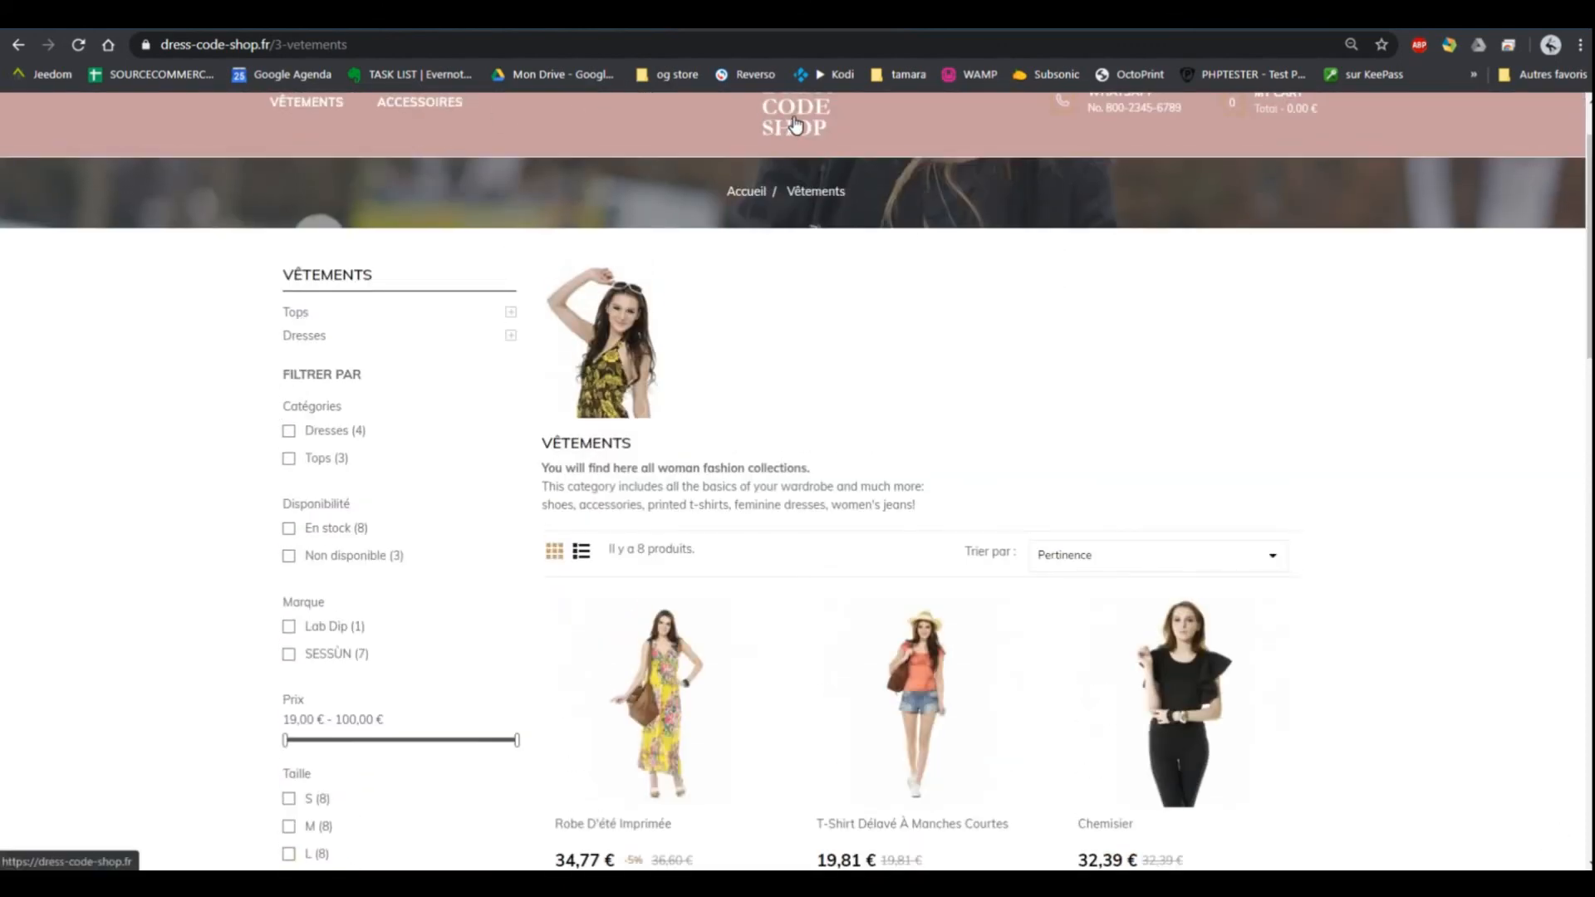
scroll(498, 399, down, 10)
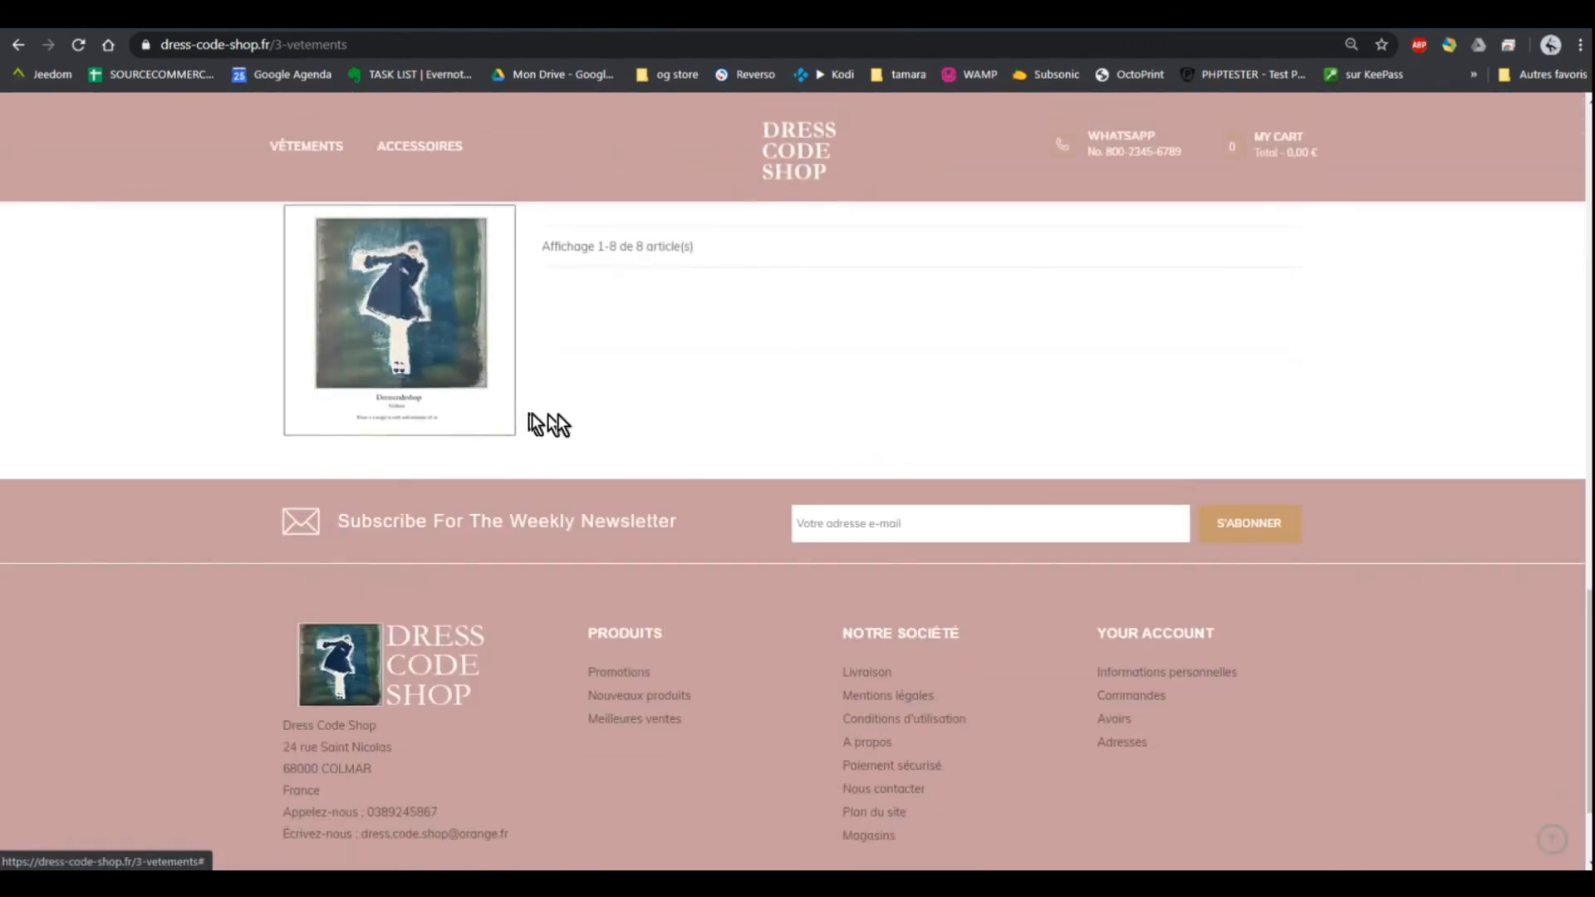
scroll(570, 420, up, 5)
- Go to the shop's home page, show the Nouveaux articles selection and open the Articles T Shirt Test product
click(786, 155)
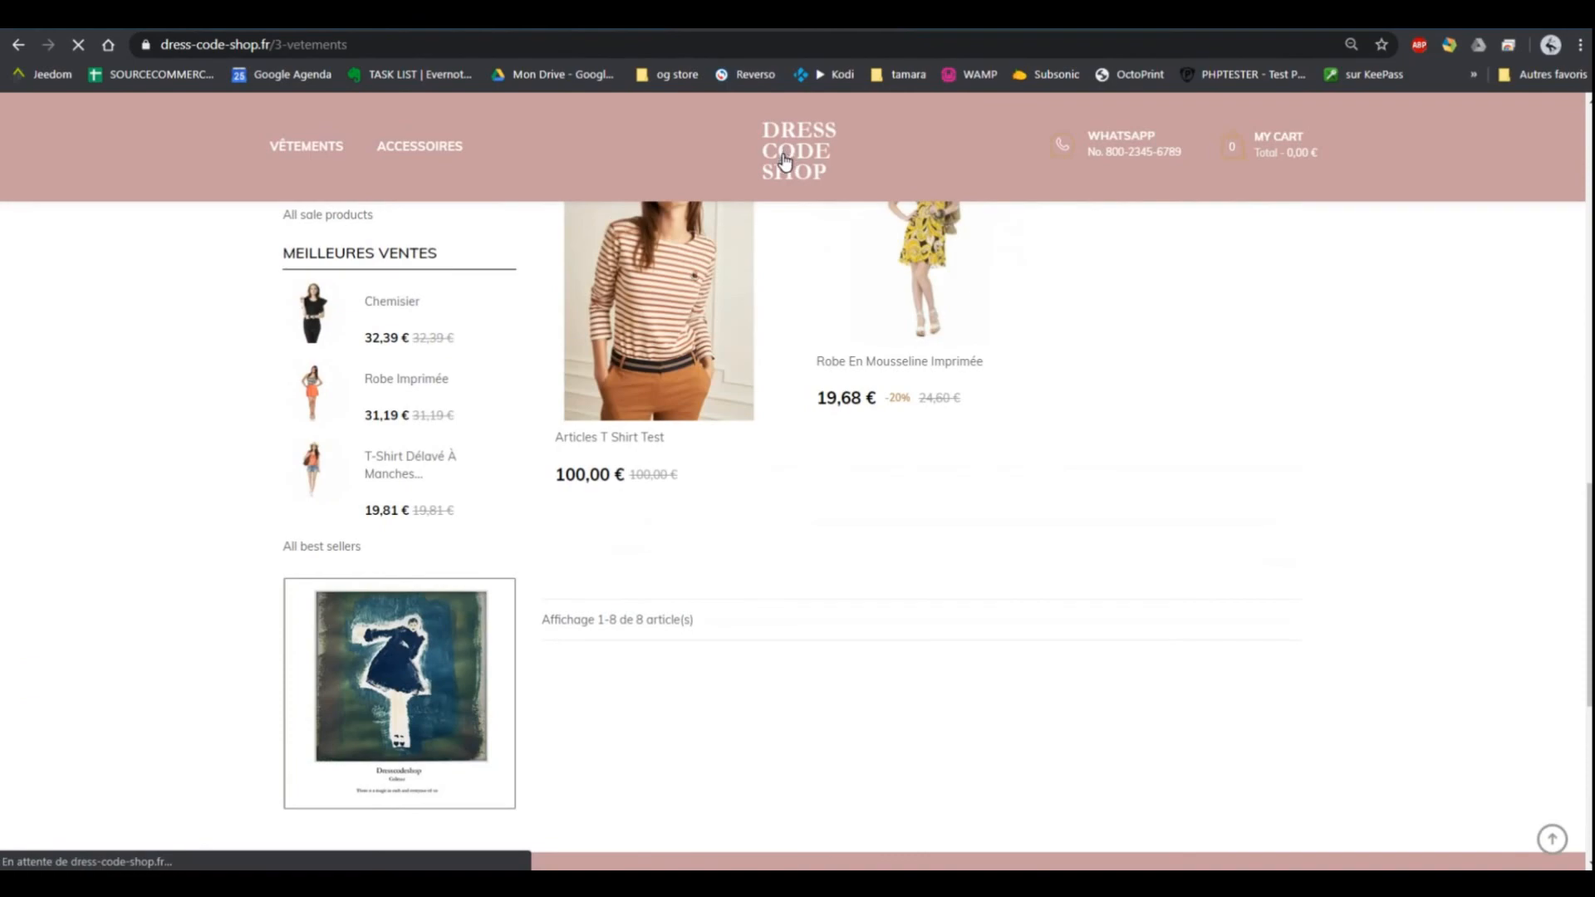
scroll(651, 434, down, 10)
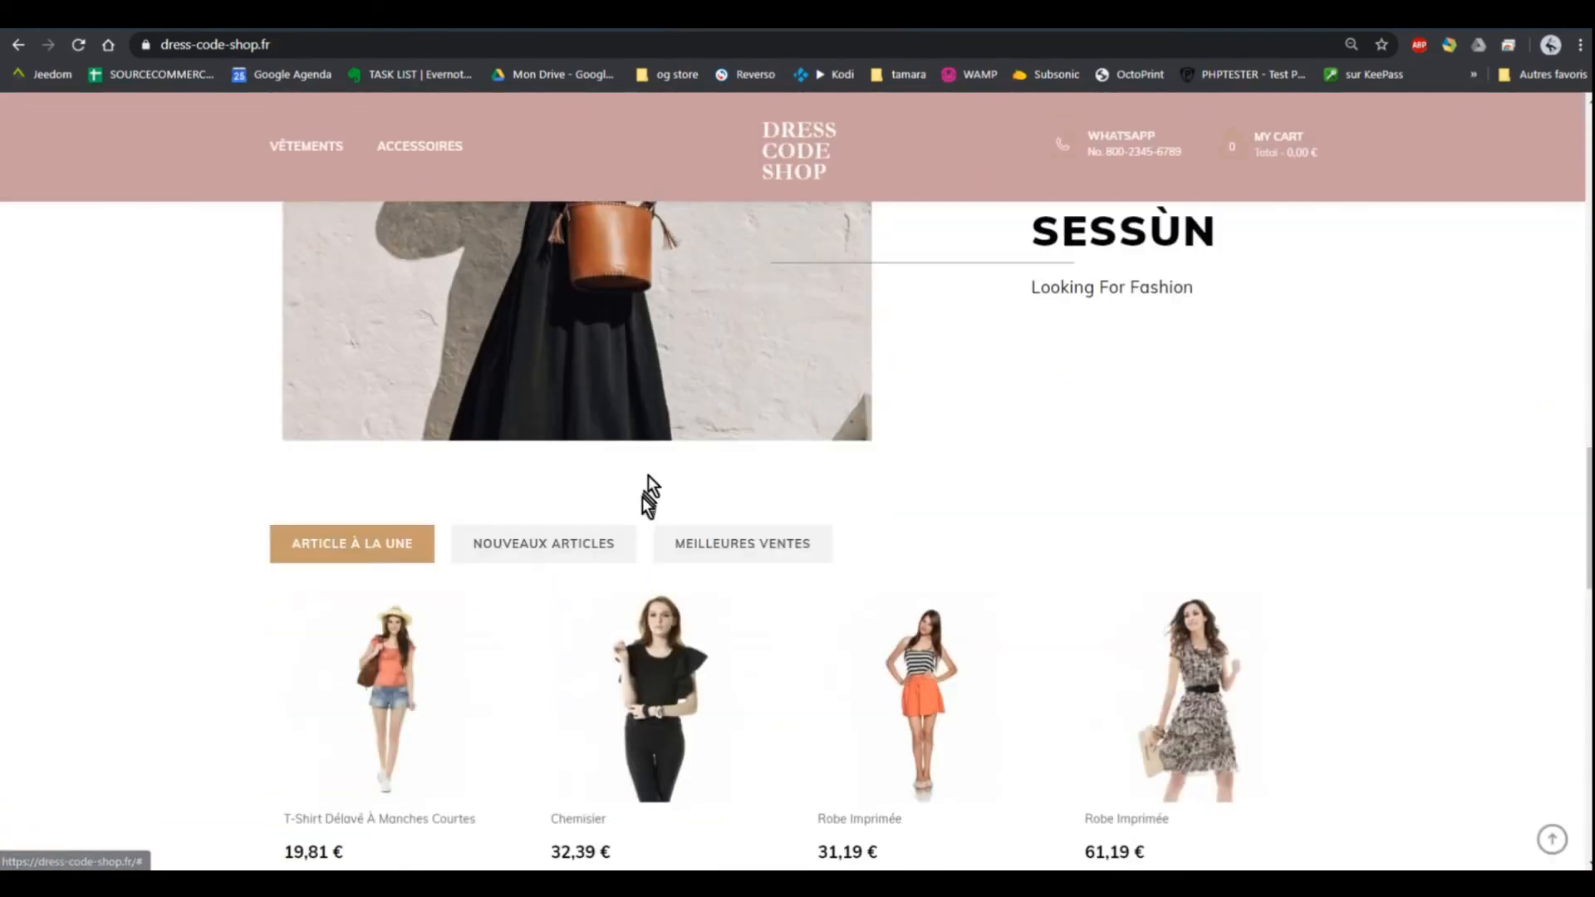
scroll(645, 498, down, 5)
scroll(615, 490, up, 4)
click(586, 453)
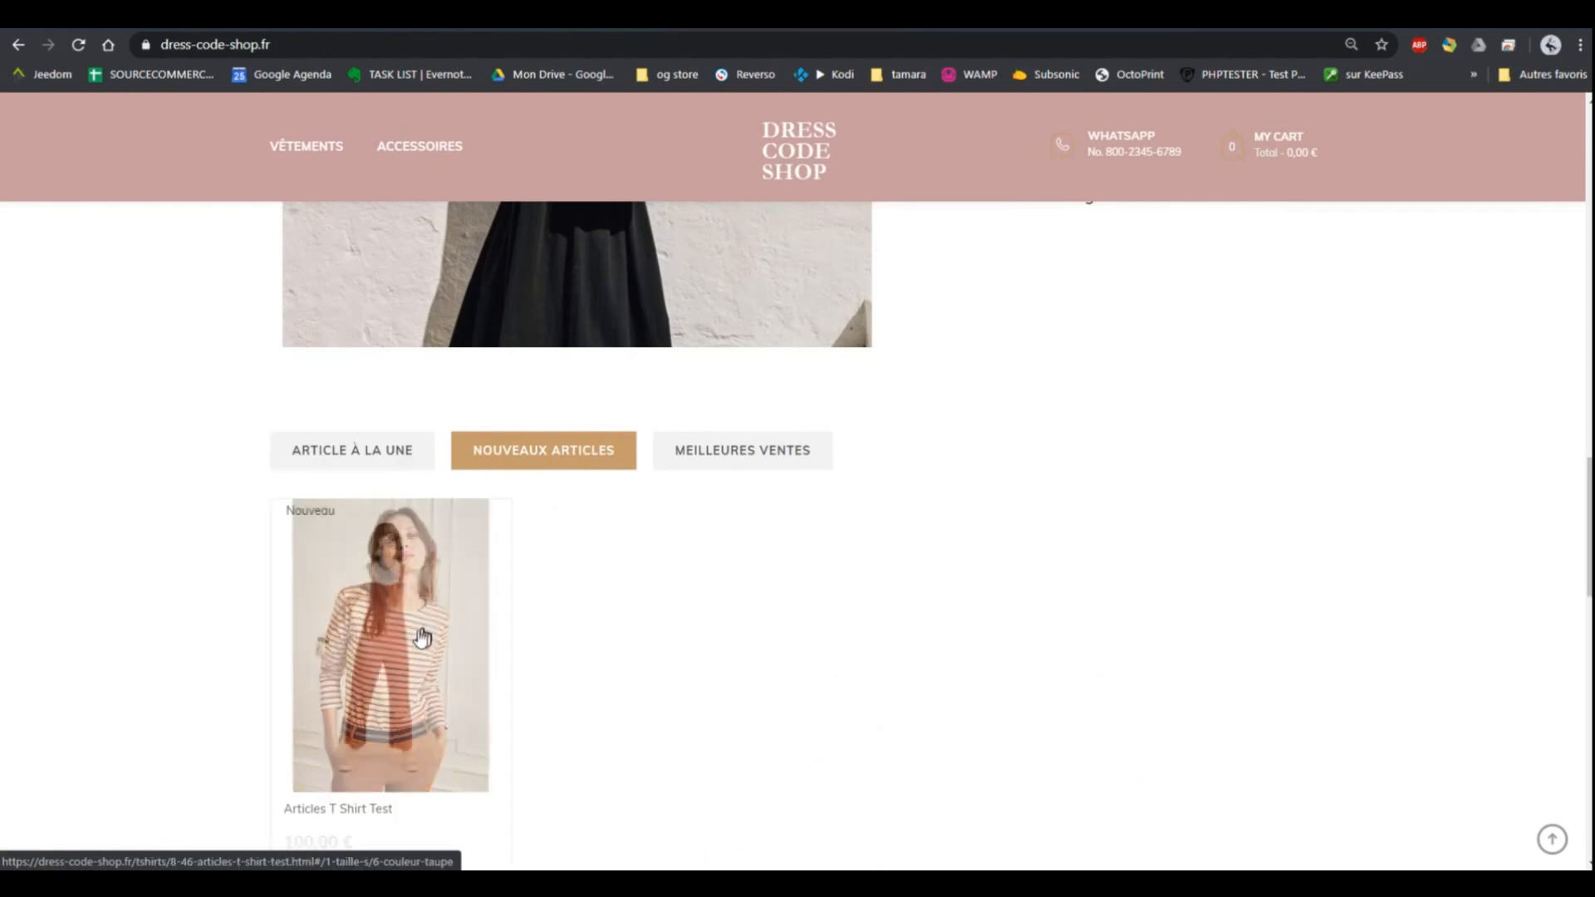
scroll(426, 631, down, 2)
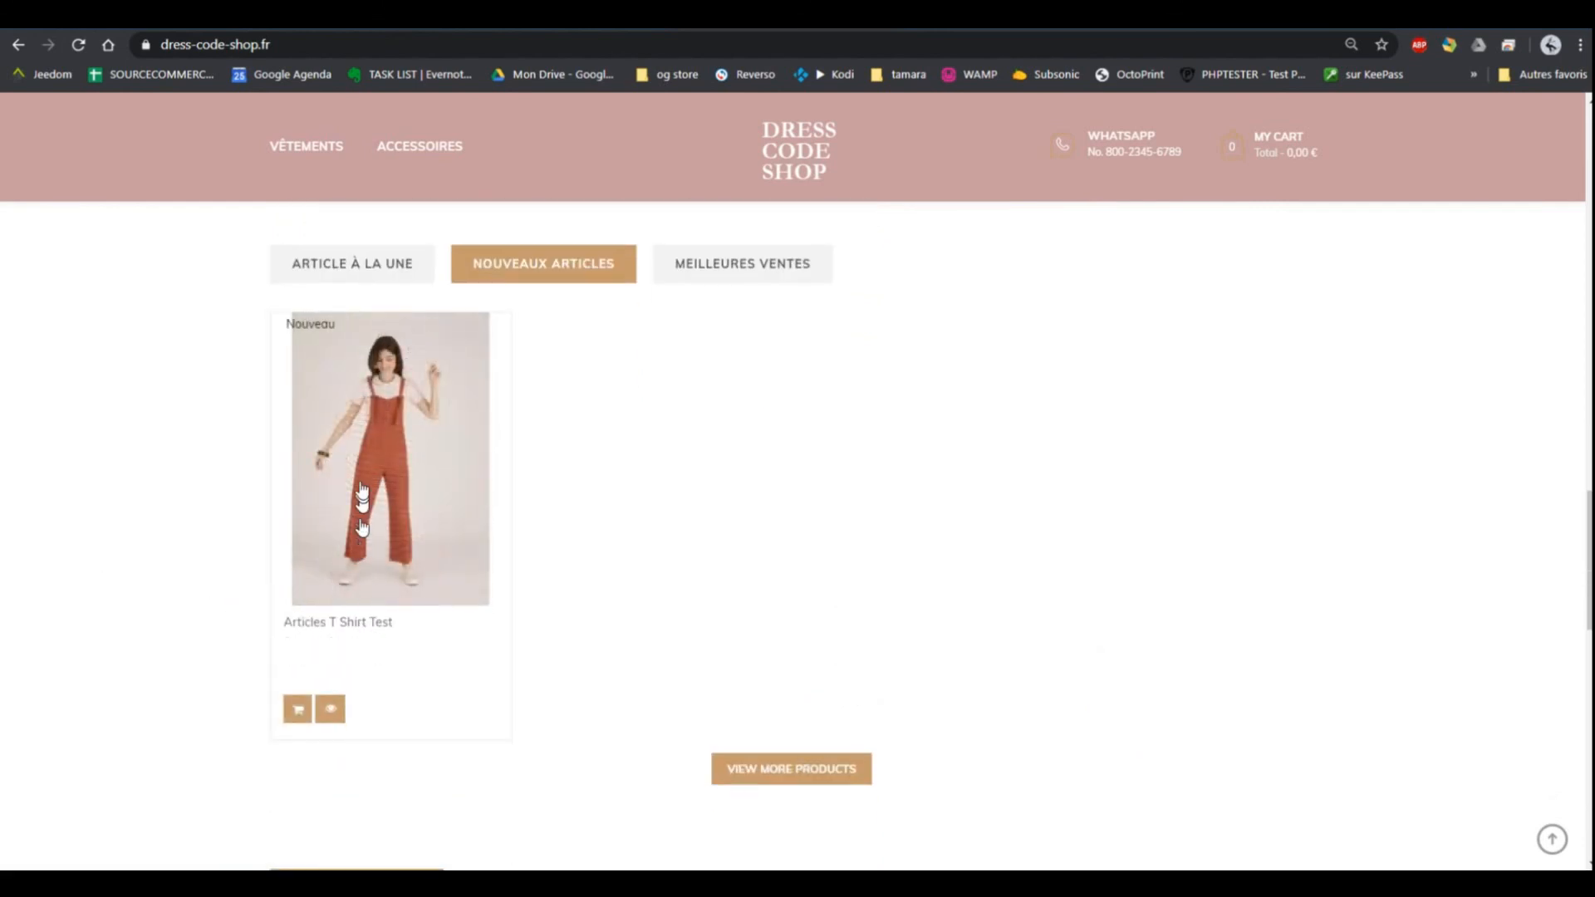
click(387, 446)
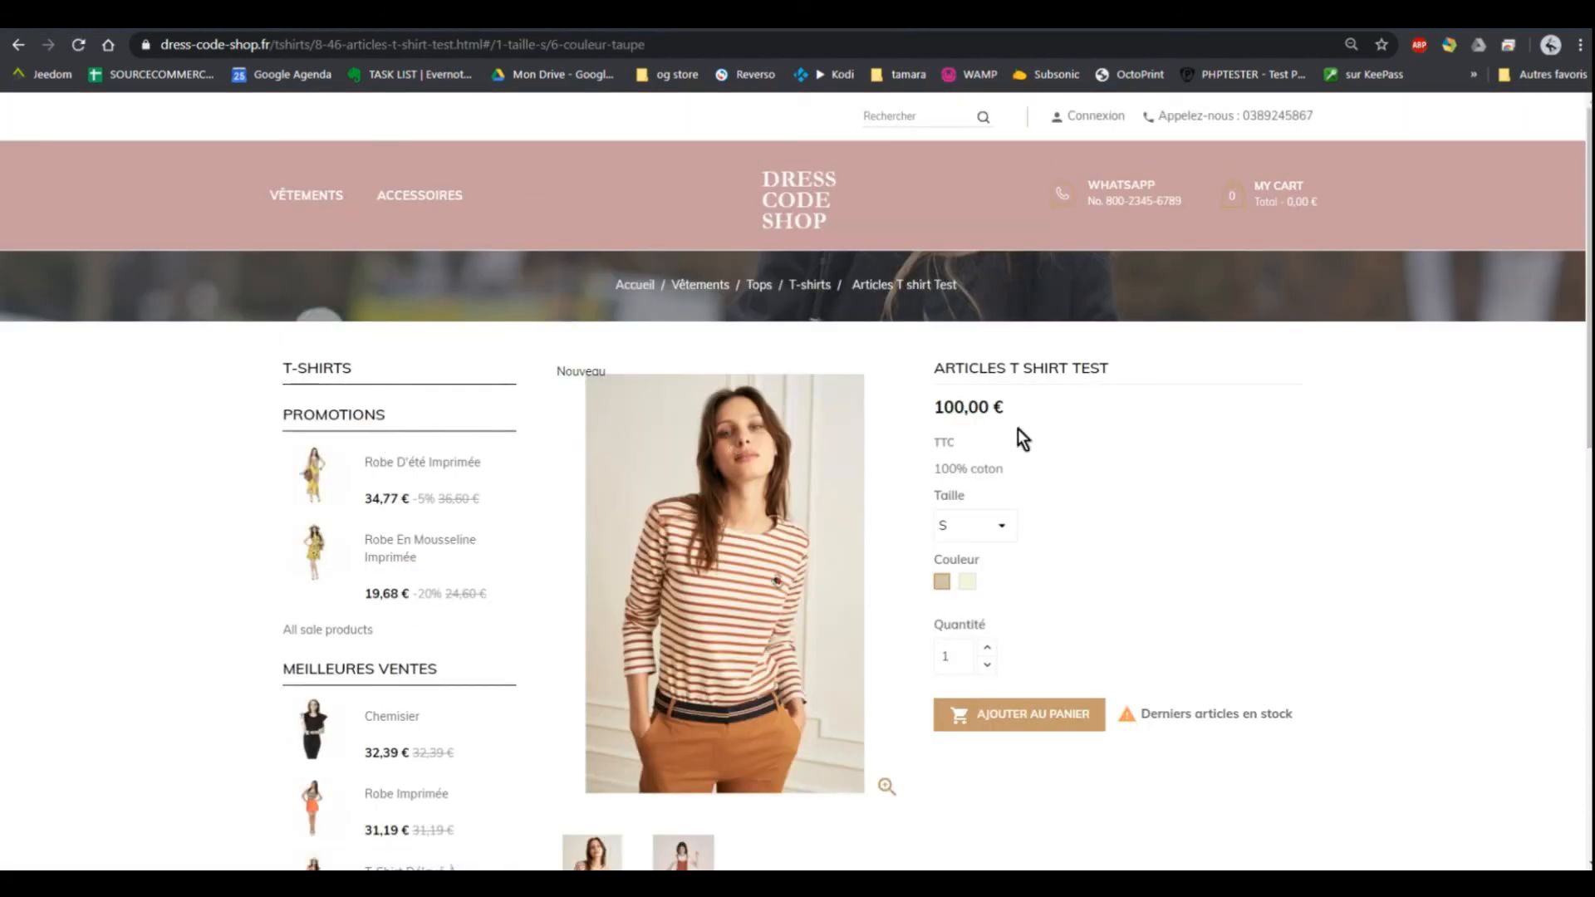
- Check the size choices, both gallery images and the summary text on the storefront product page
scroll(1019, 440, down, 1)
click(1008, 432)
click(1008, 427)
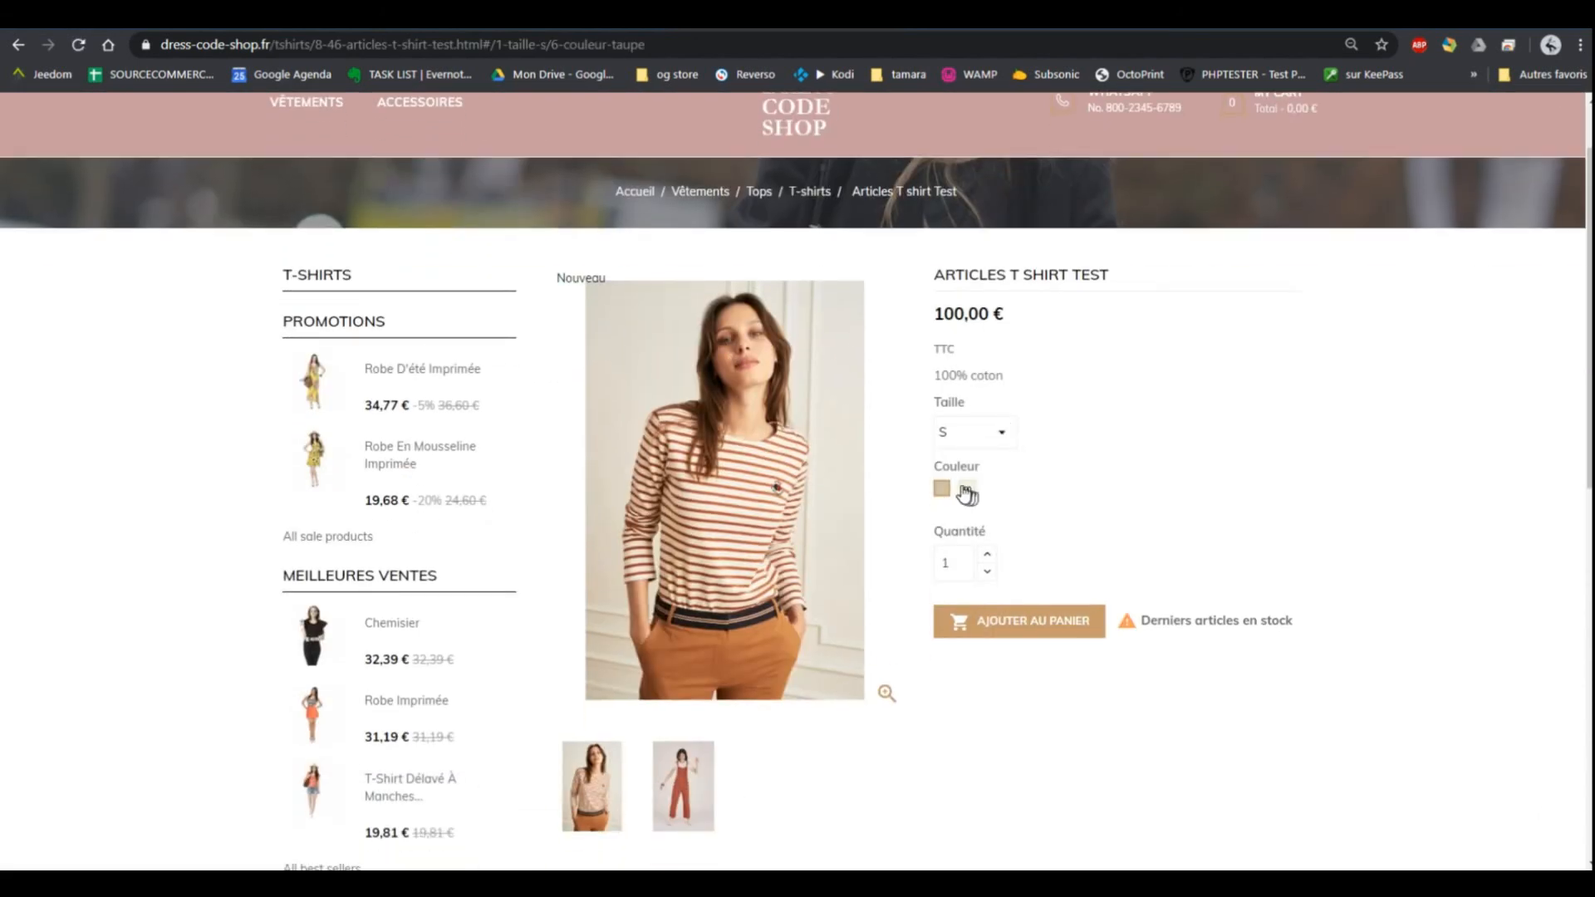
scroll(793, 489, down, 2)
click(659, 582)
click(576, 573)
scroll(903, 513, up, 1)
scroll(904, 513, up, 2)
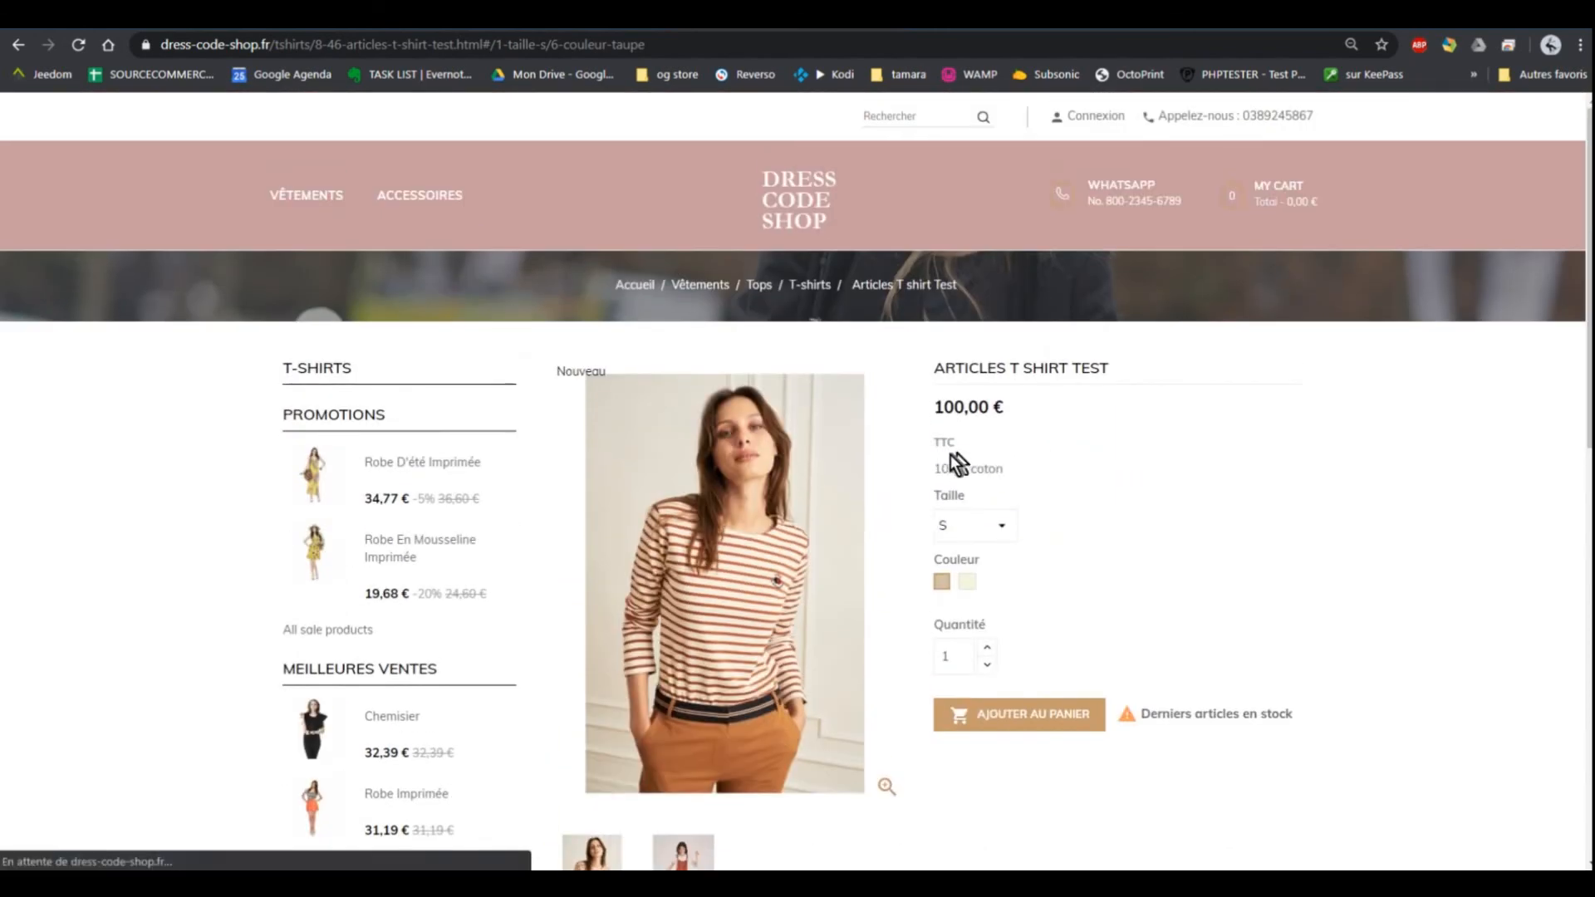
drag(933, 469, 991, 472)
click(1013, 473)
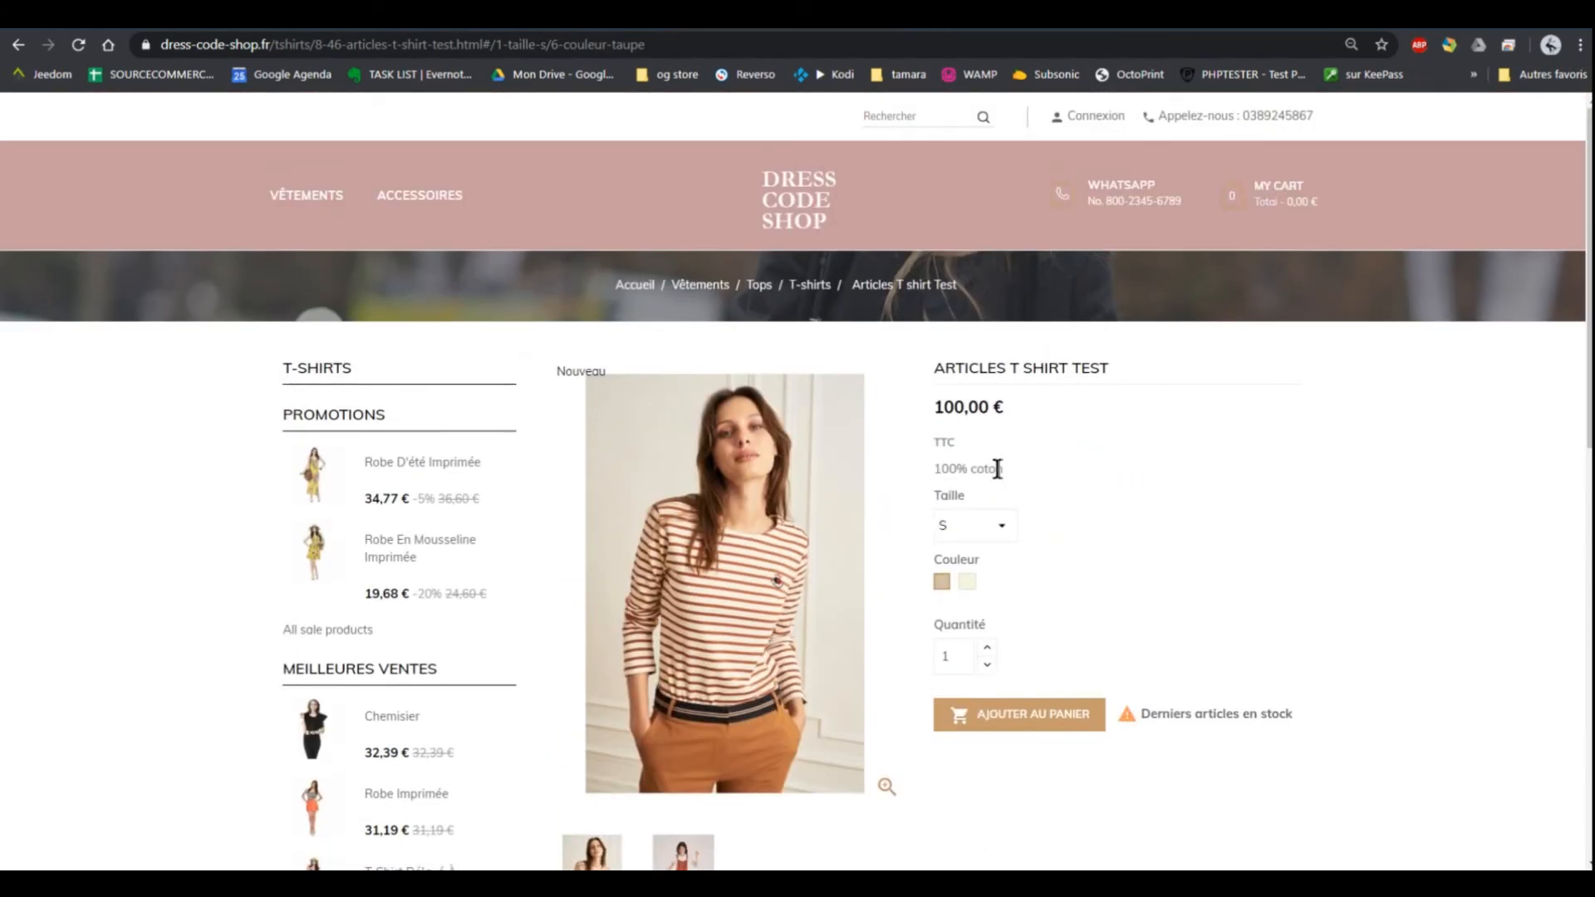
- Check the product's description, then its brand, reference and stock under Détails du produit, and return to the product overview
scroll(993, 472, down, 5)
drag(546, 598, 648, 599)
click(647, 599)
click(701, 562)
scroll(702, 562, down, 2)
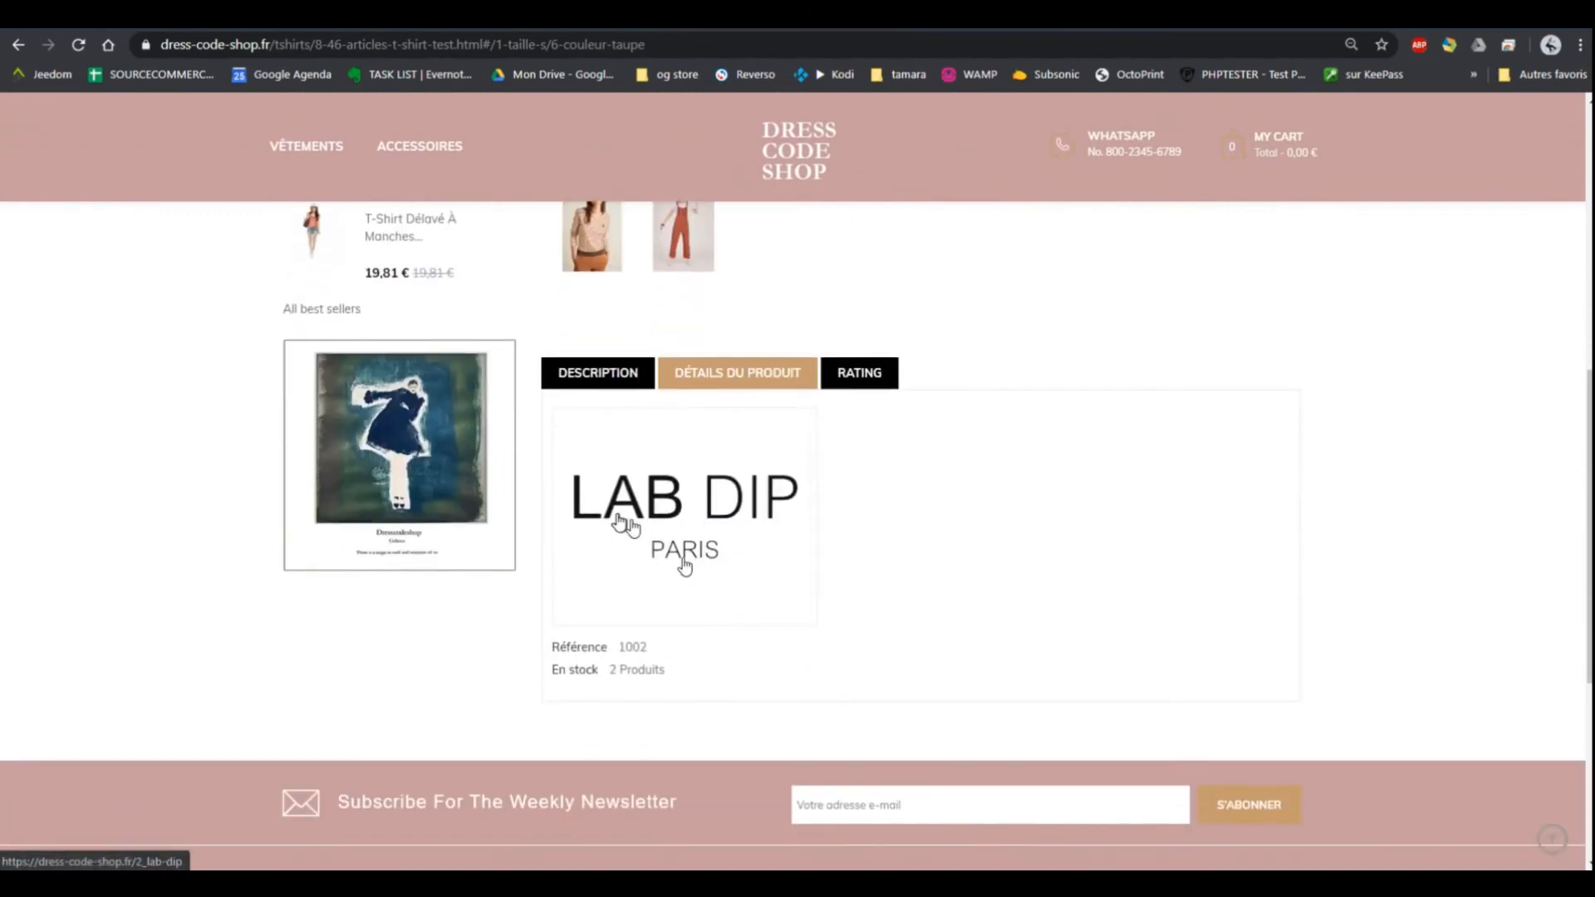
scroll(690, 523, down, 1)
drag(601, 560, 689, 581)
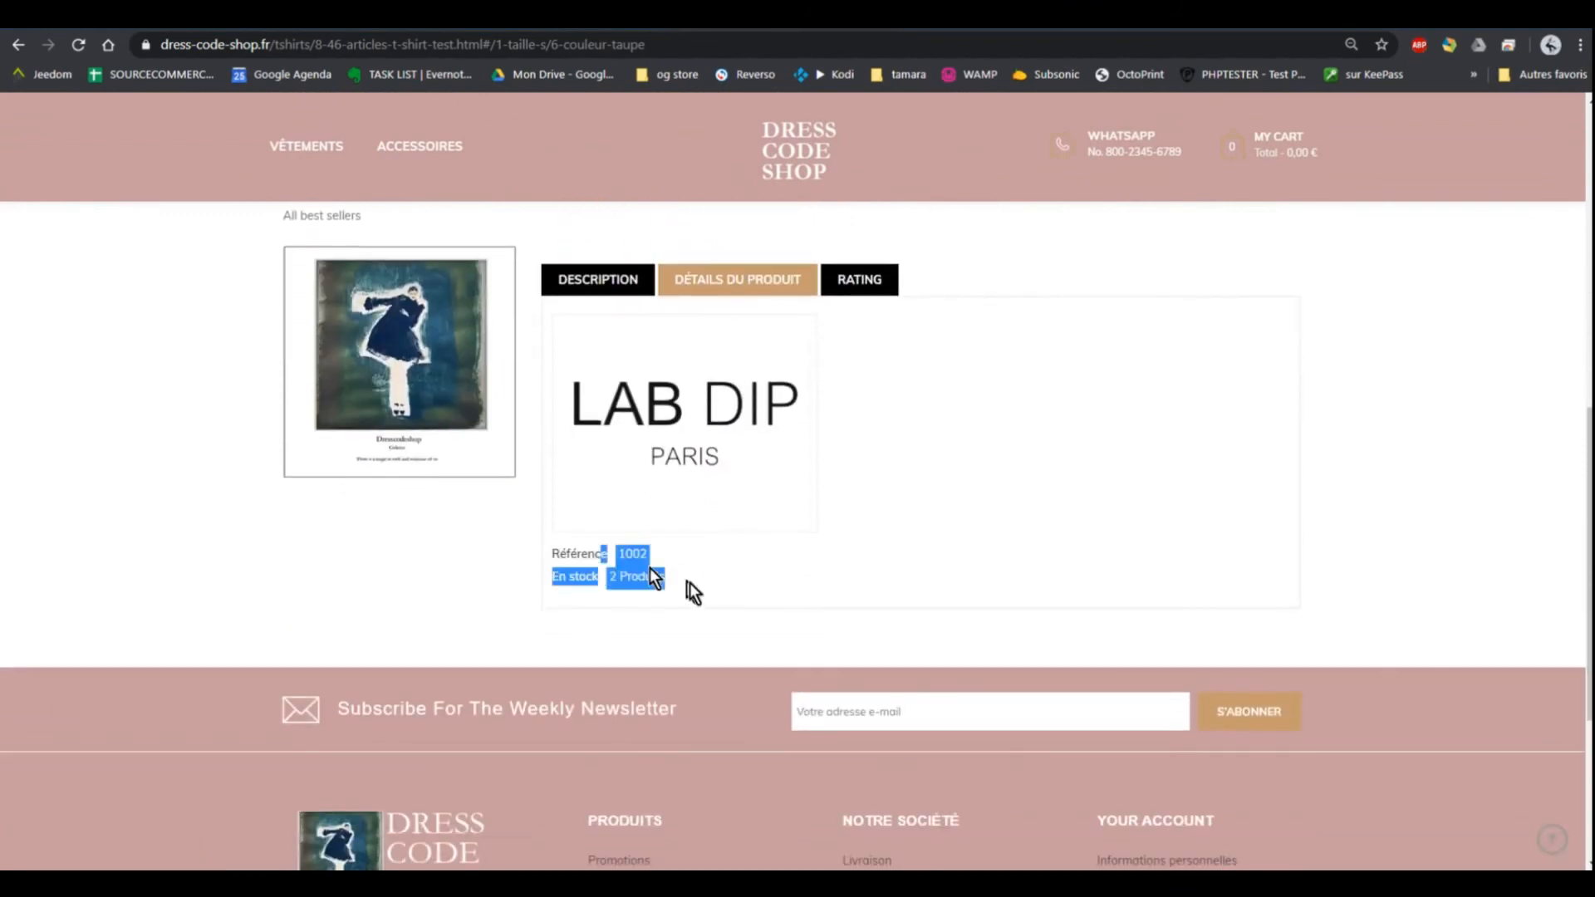
click(703, 585)
scroll(869, 567, up, 7)
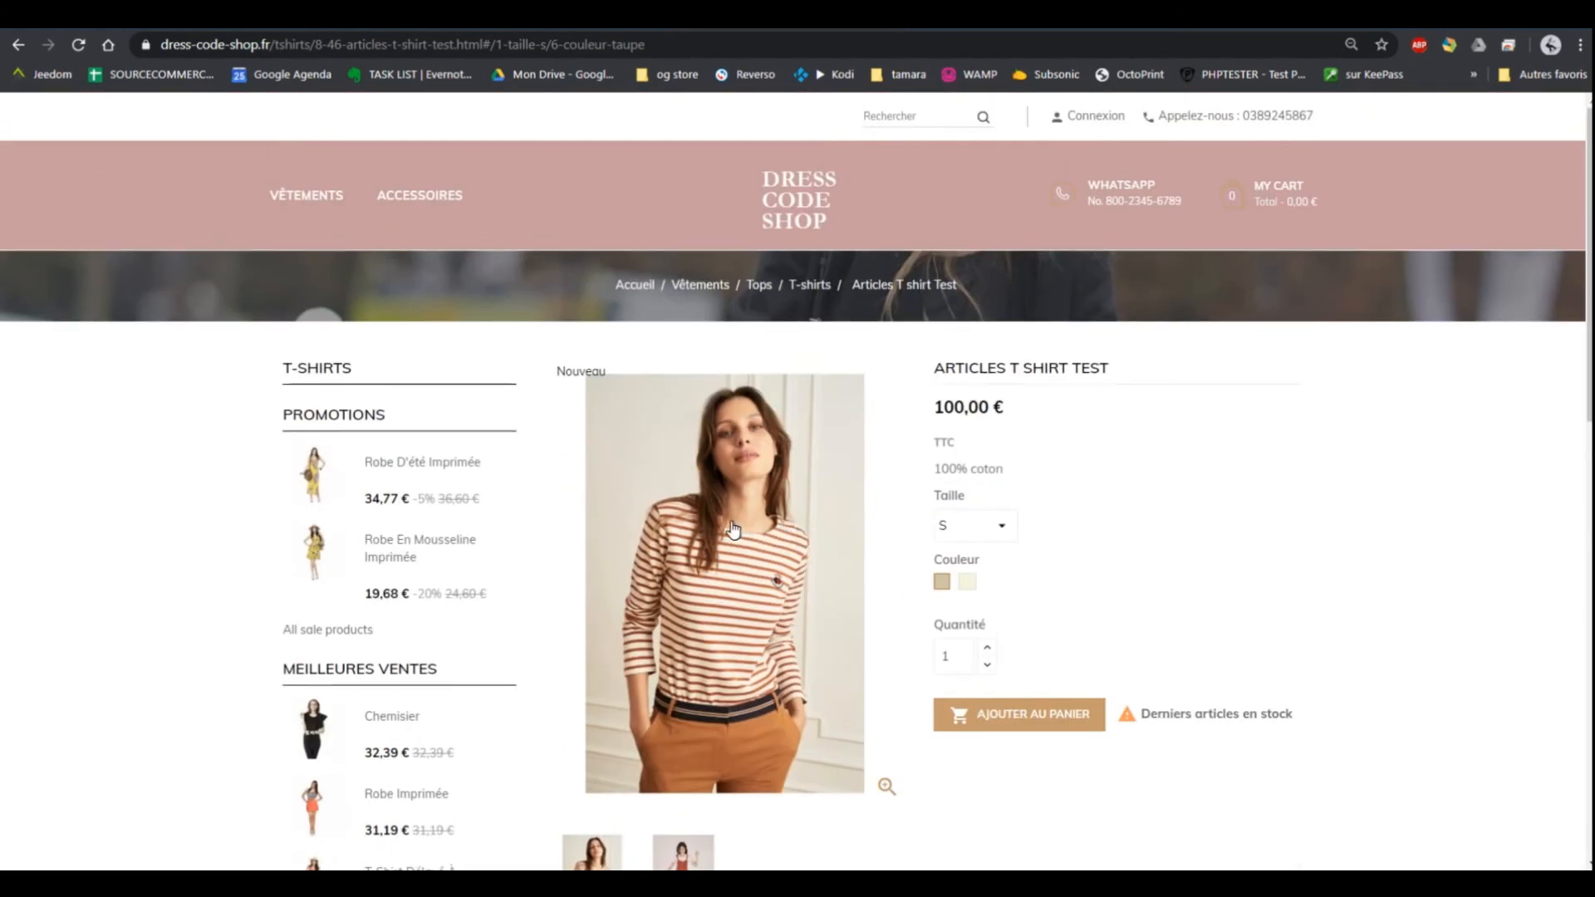
scroll(1098, 508, down, 2)
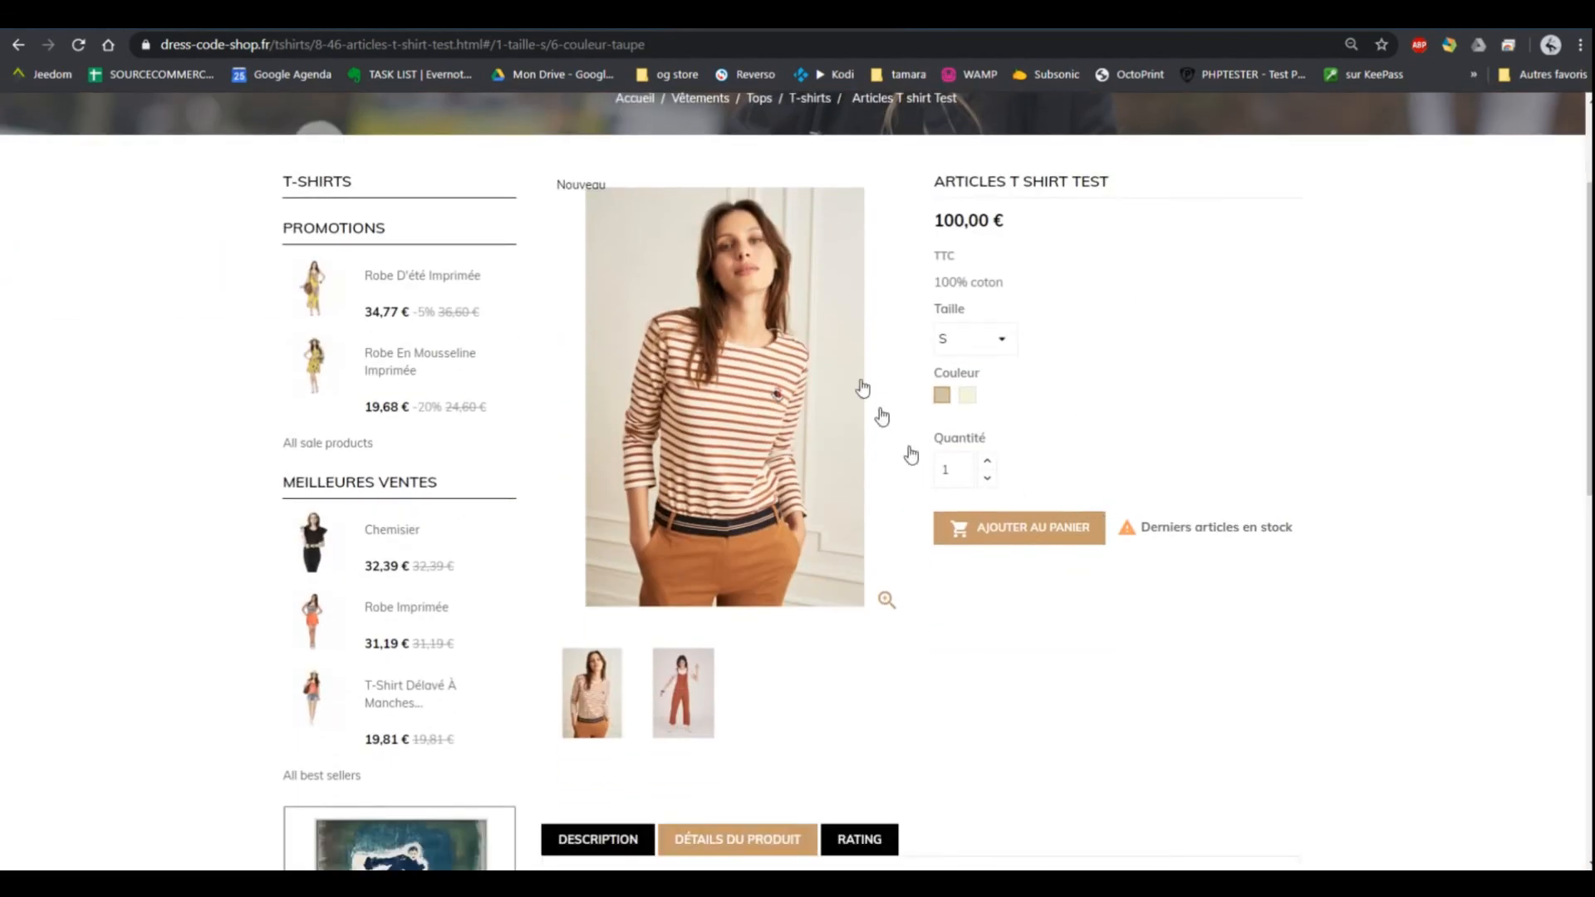
- Switch back to the product's PrestaShop edit page and review its options, from visibility and condition to attached documents and suppliers
click(581, 17)
scroll(1009, 491, down, 2)
scroll(1186, 552, down, 3)
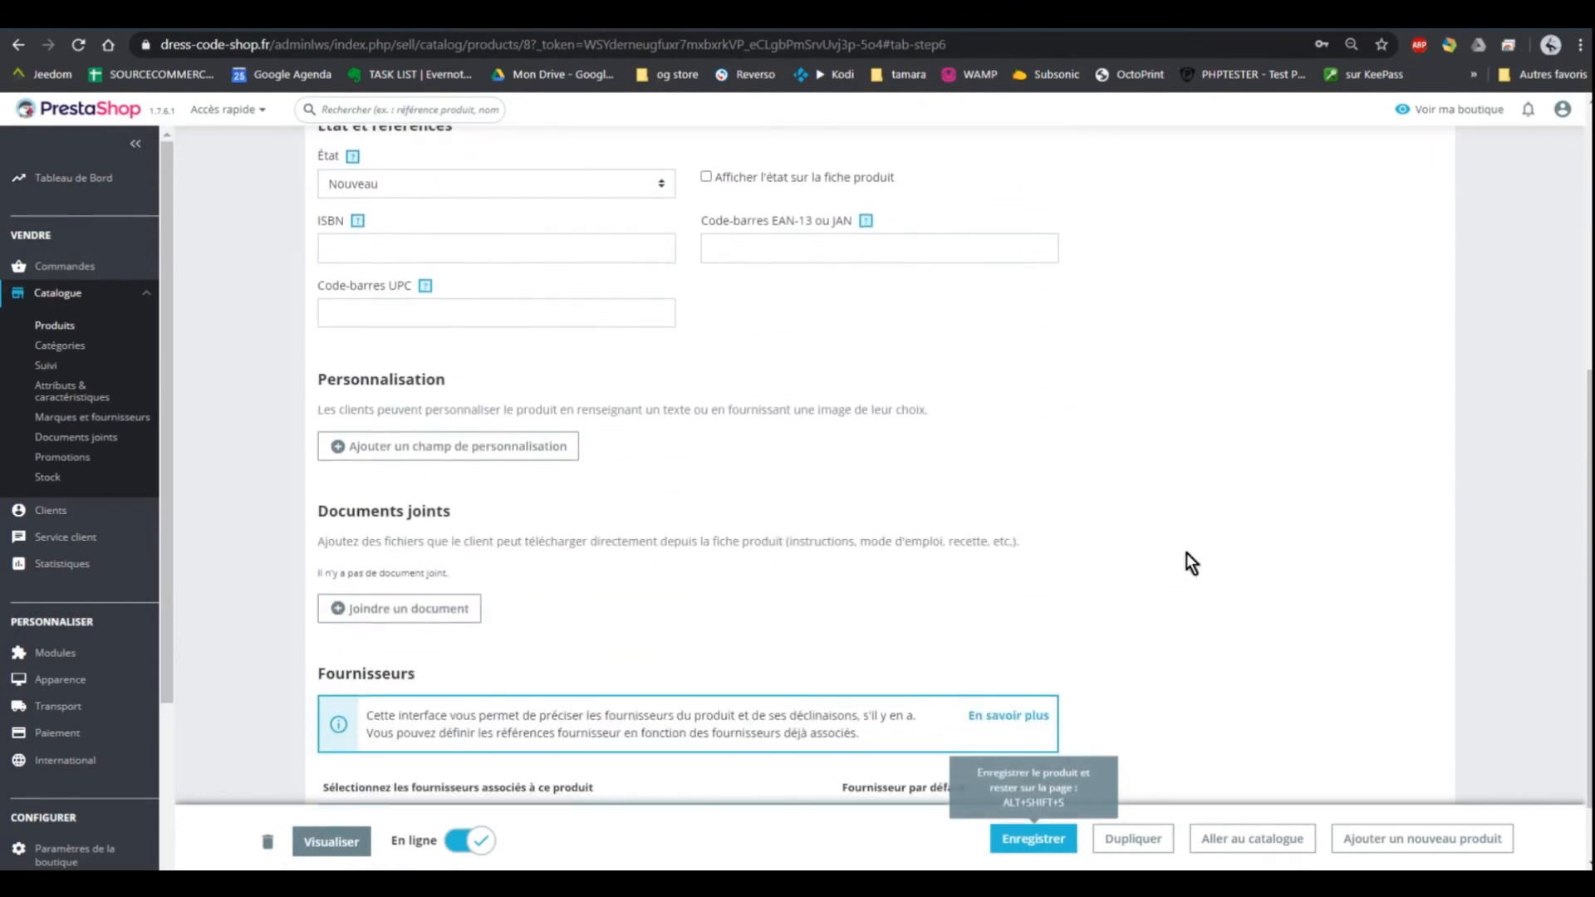
scroll(1169, 551, up, 5)
scroll(904, 439, down, 2)
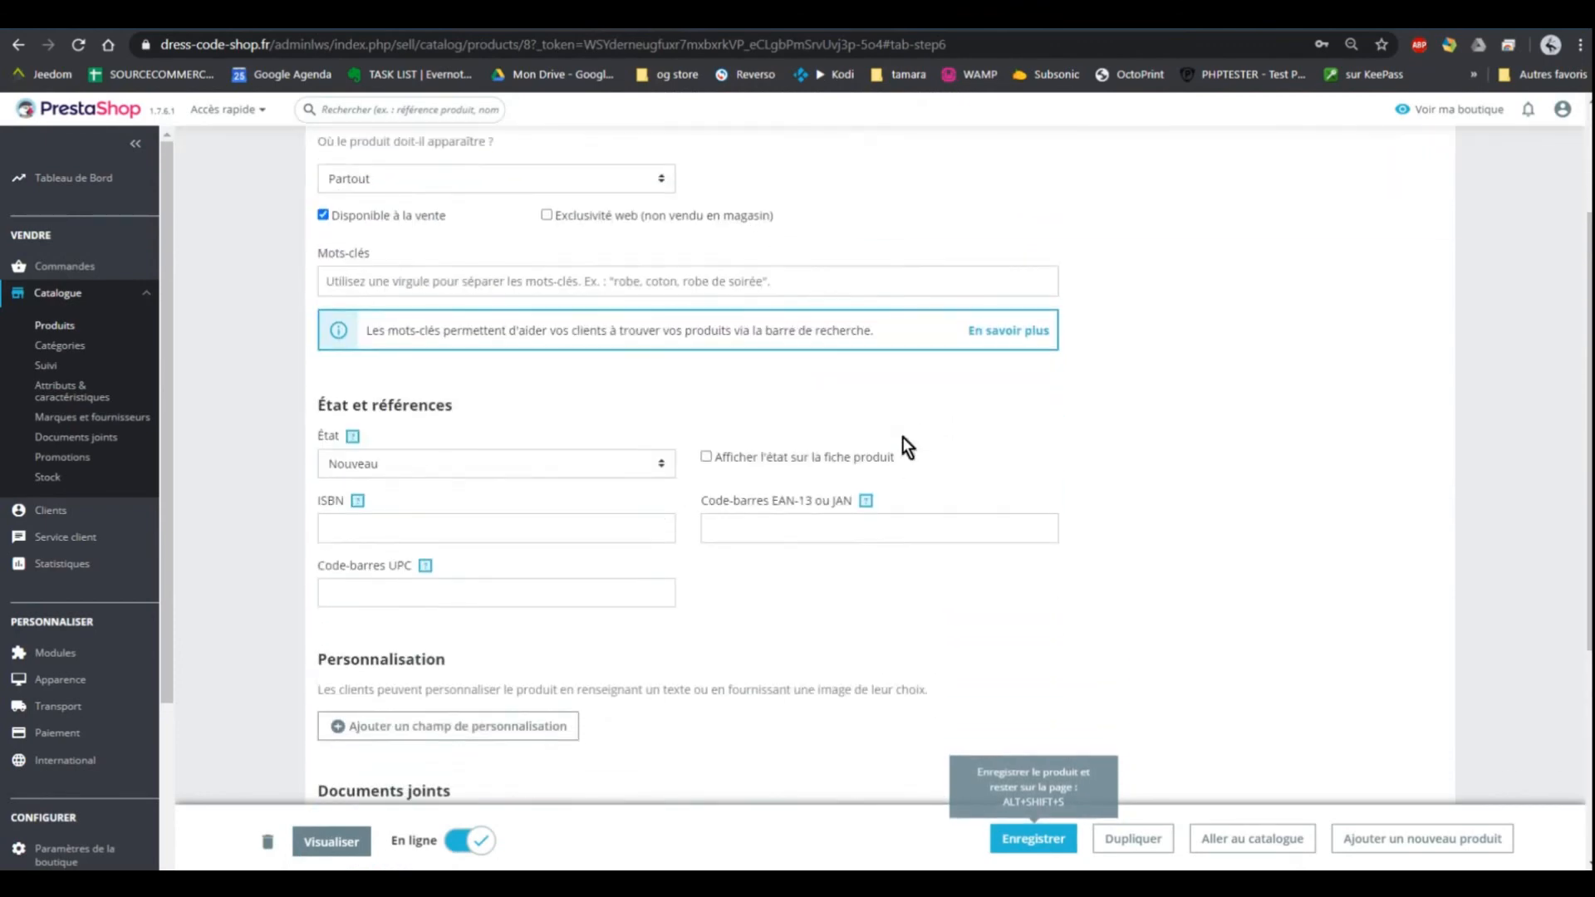
scroll(1096, 457, down, 4)
scroll(1103, 457, up, 5)
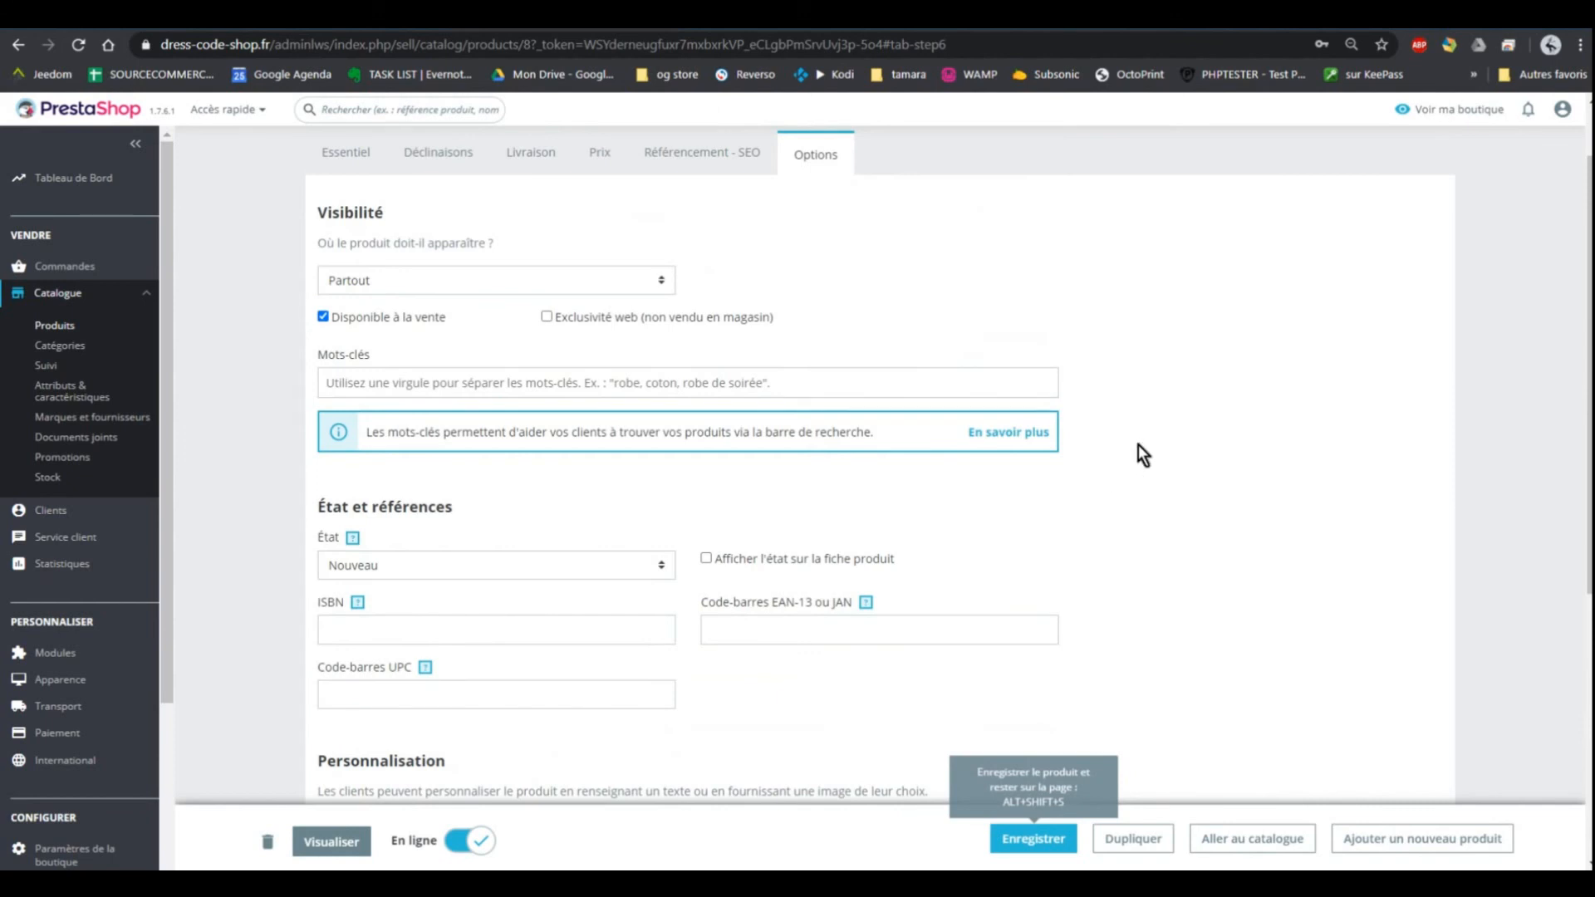
scroll(1146, 444, down, 2)
scroll(1095, 664, down, 1)
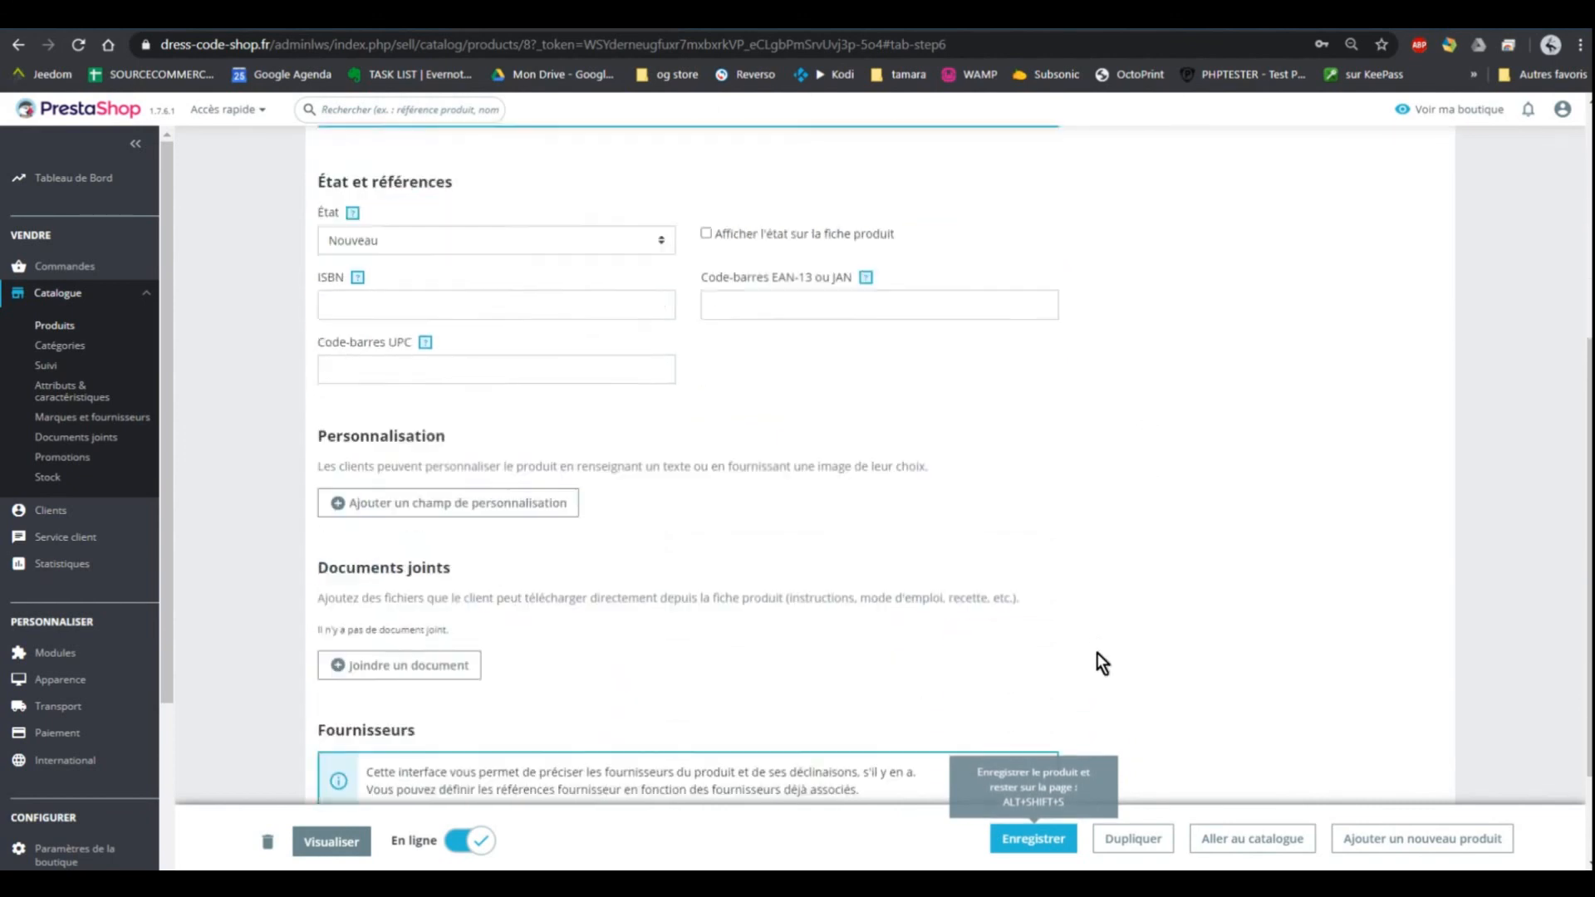
scroll(1097, 656, down, 2)
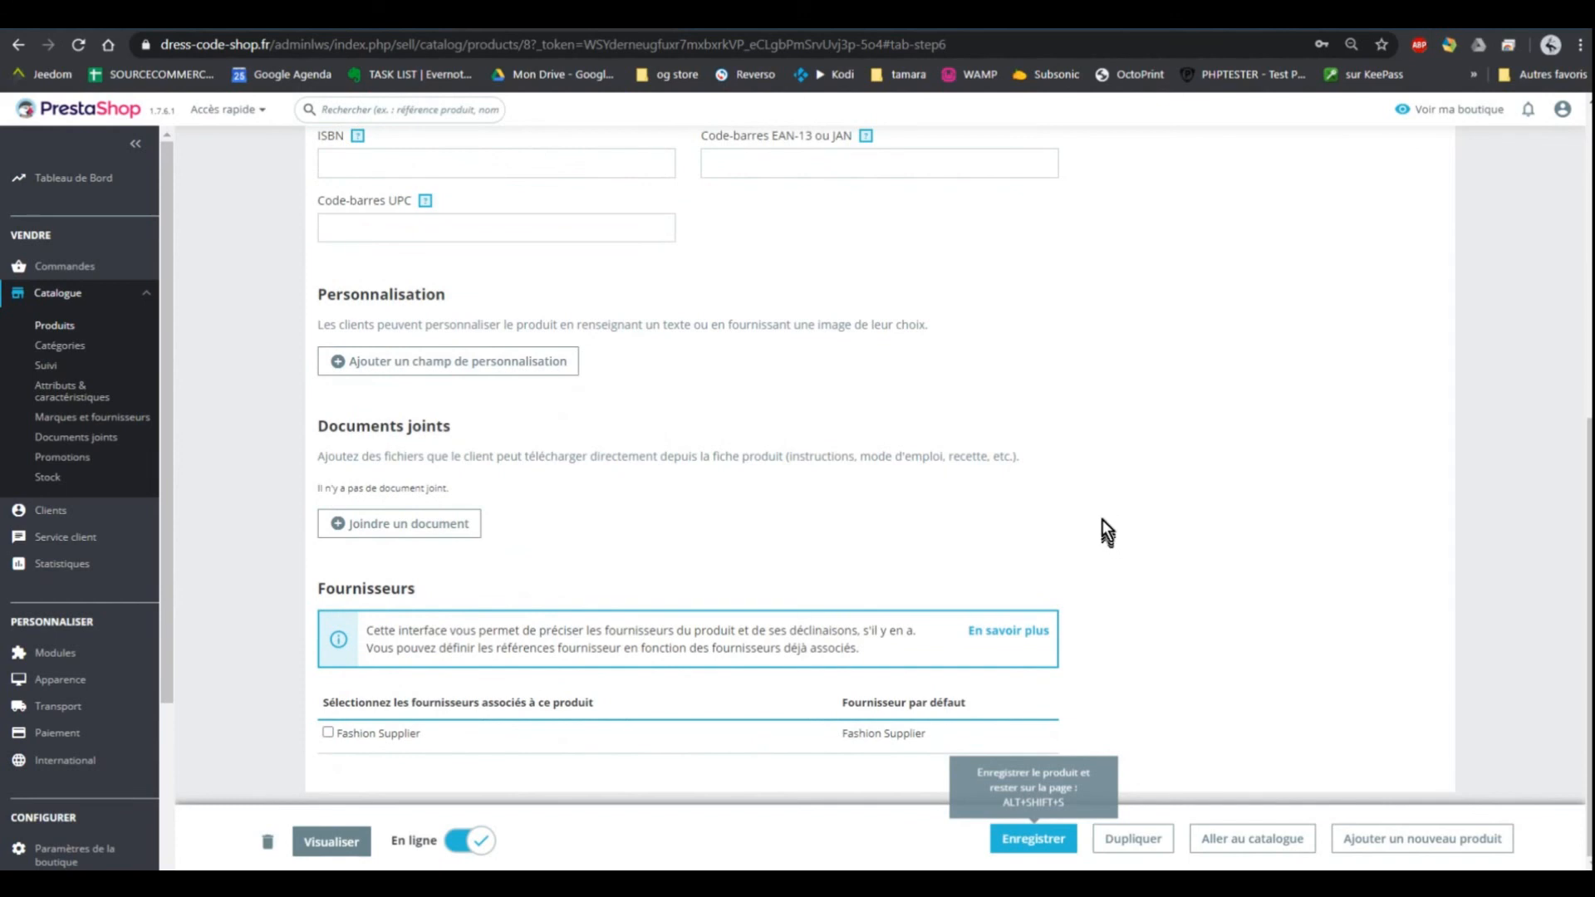
scroll(1101, 521, up, 2)
scroll(1101, 517, up, 2)
scroll(1102, 516, down, 2)
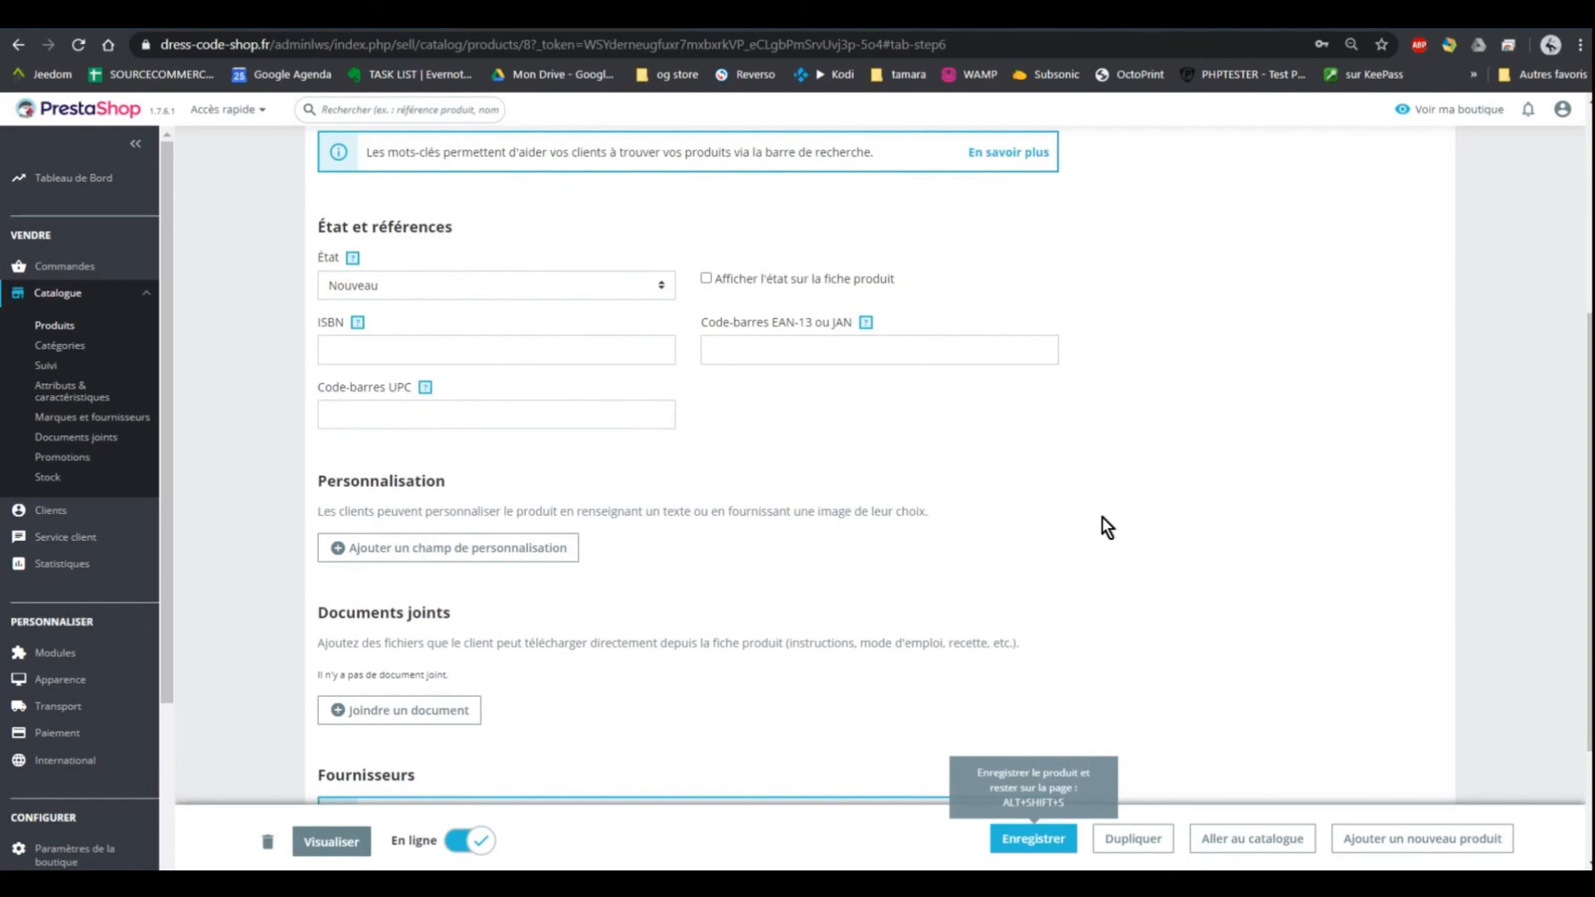